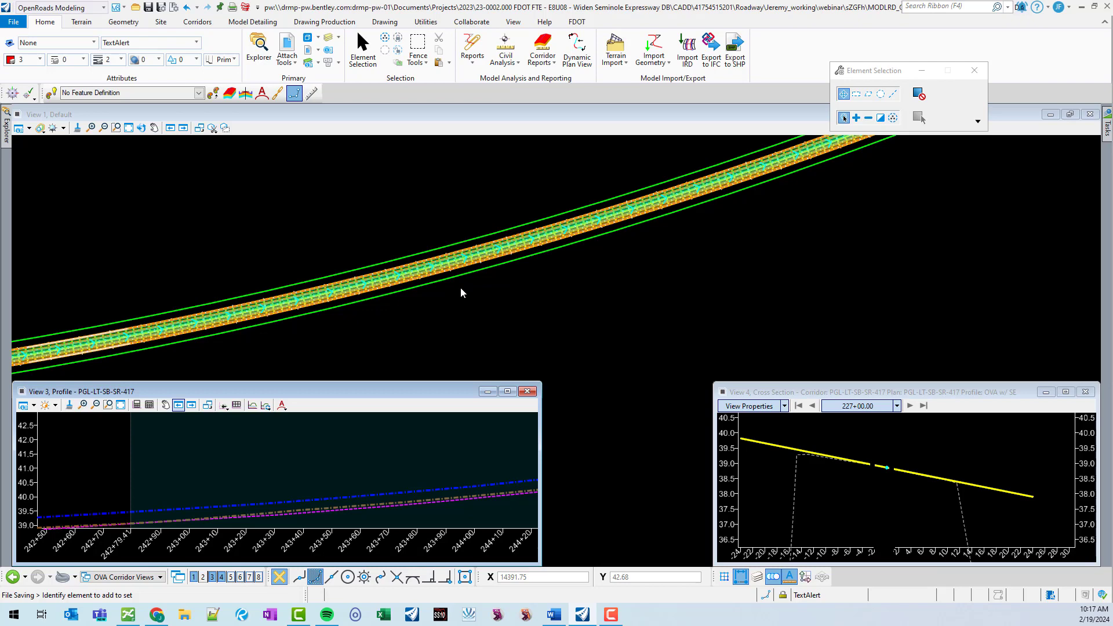
Open the Corridor Terrains model.
scroll(629, 199, "up", 3)
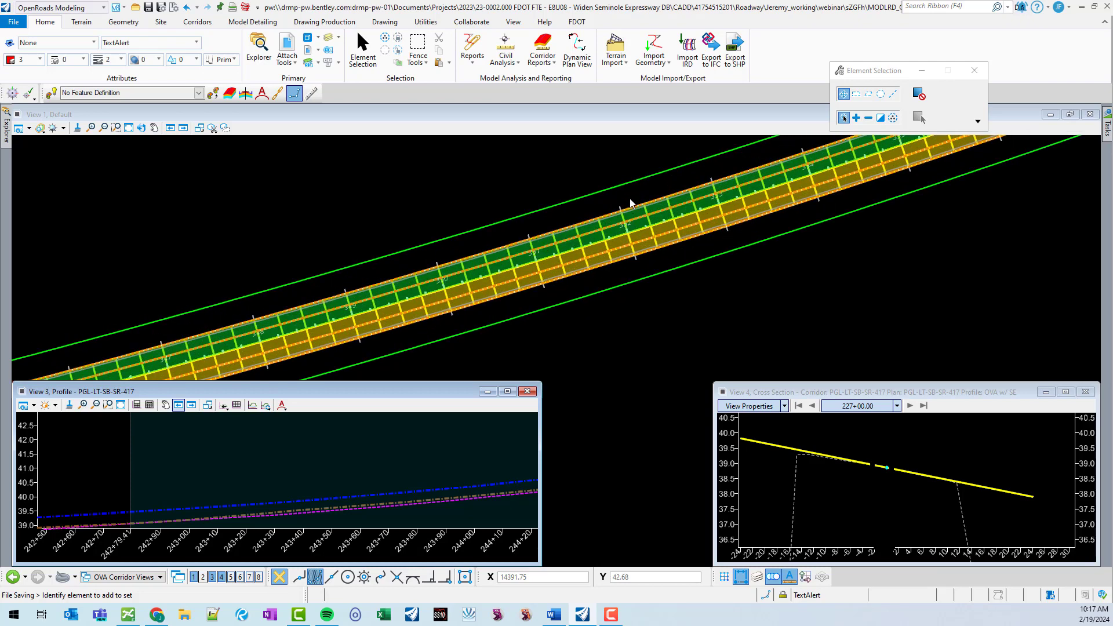
left_click(657, 329)
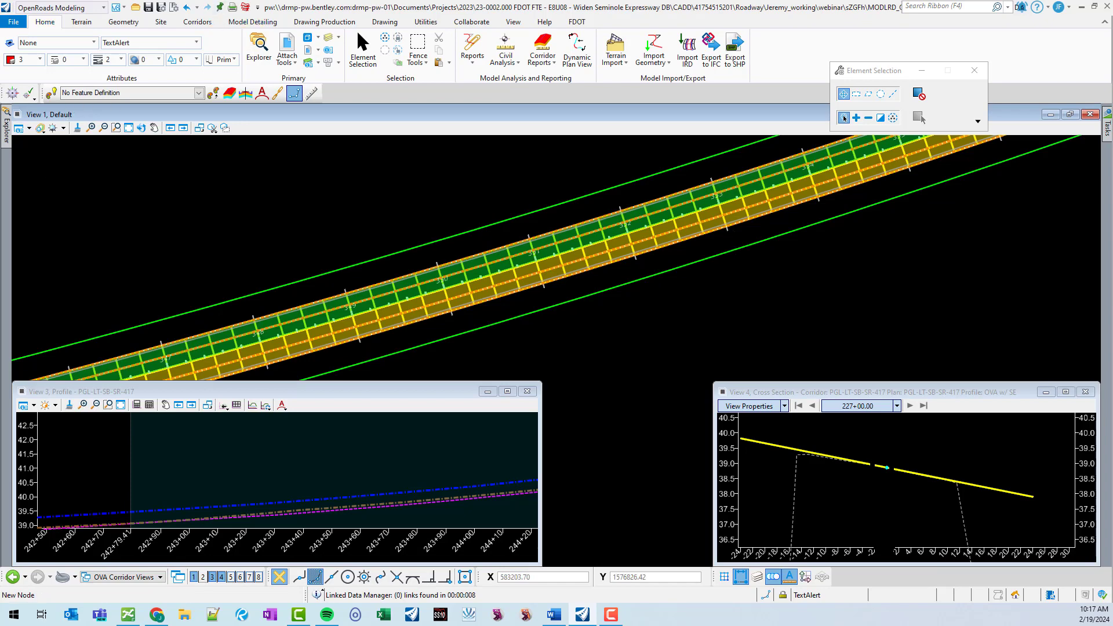
left_click(307, 37)
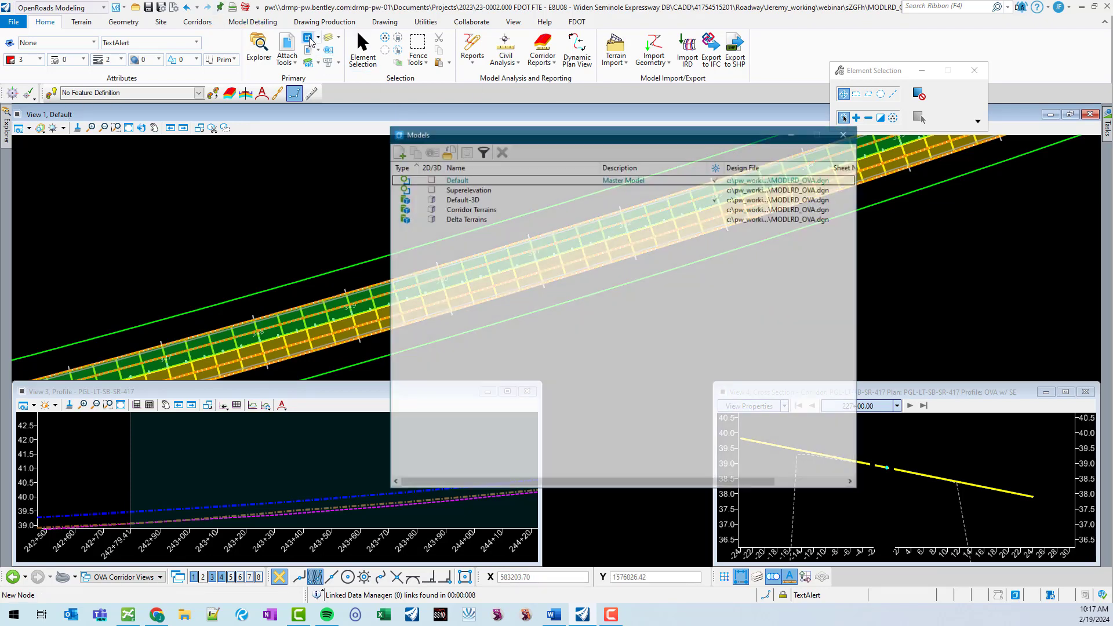
double_click(502, 209)
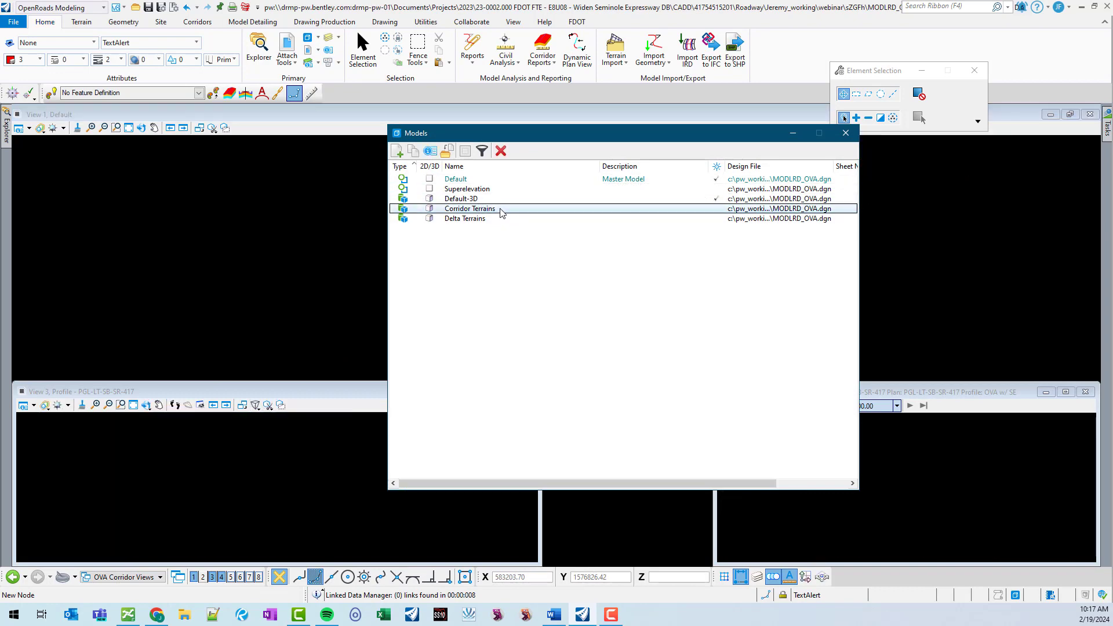
left_click(846, 133)
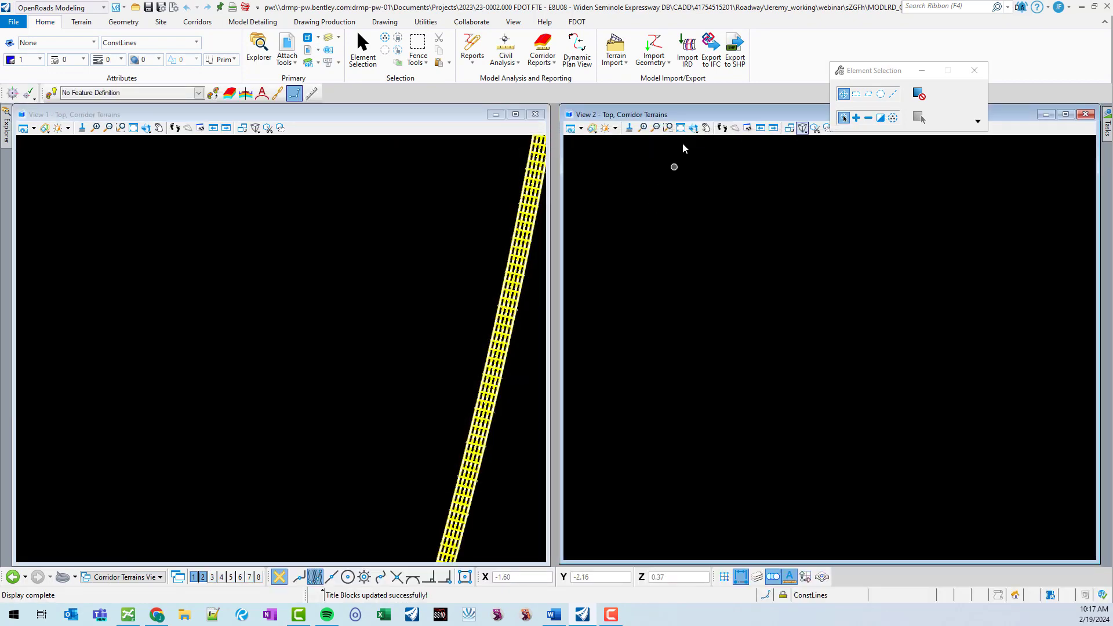
Maximize View 1 and turn off display of the Default model and the Ref-1 attachment in Level Display.
left_click(515, 114)
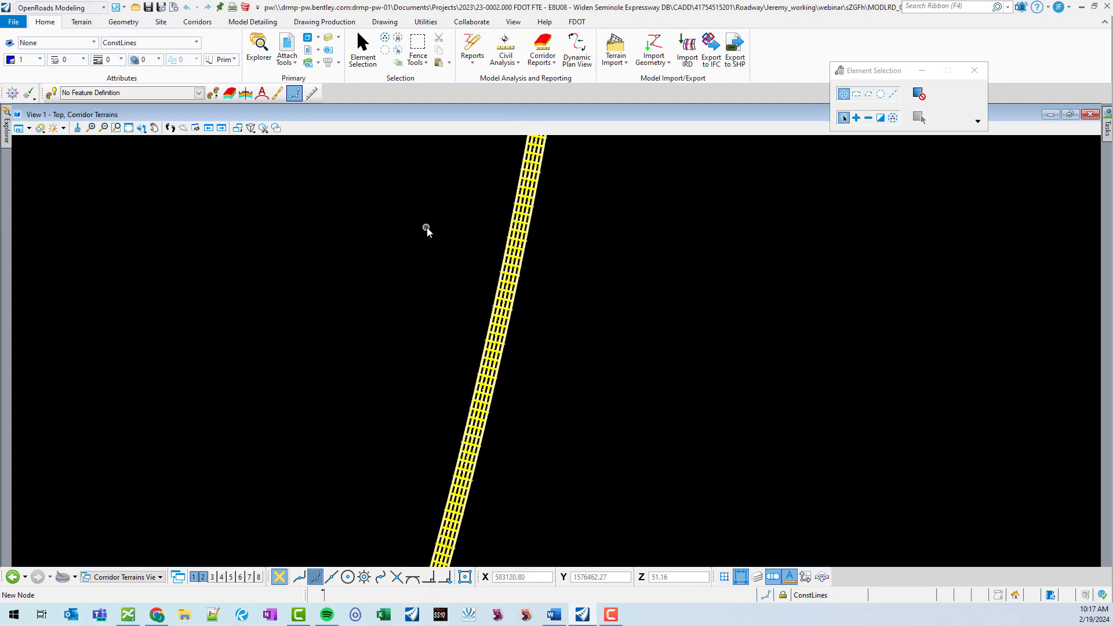
scroll(539, 255, "up", 3)
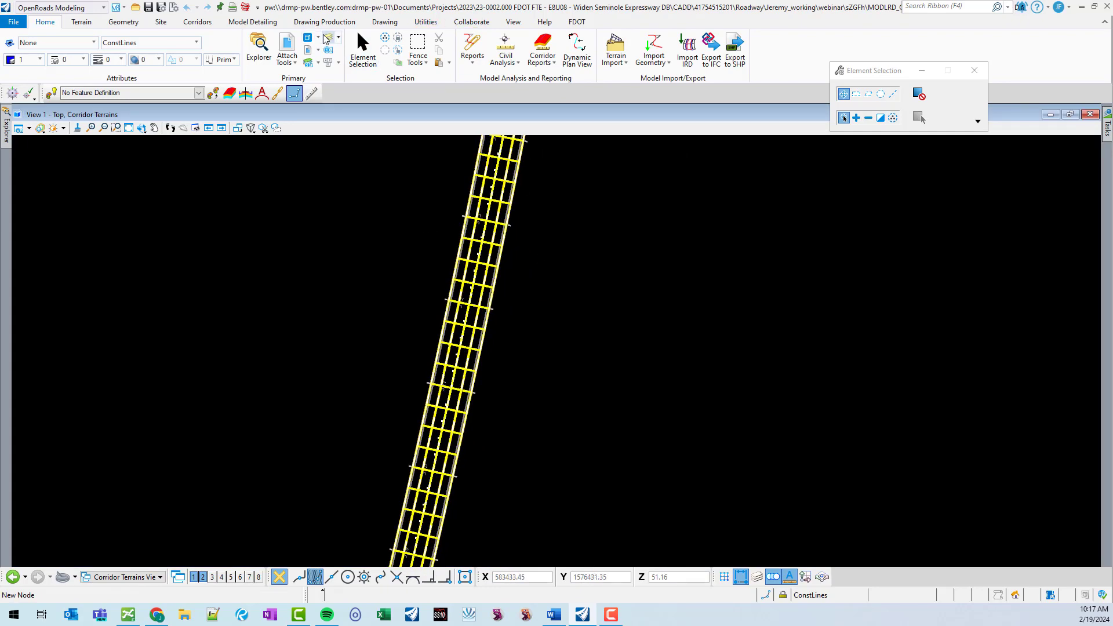
left_click_drag(856, 58, 803, 43)
left_click(295, 46)
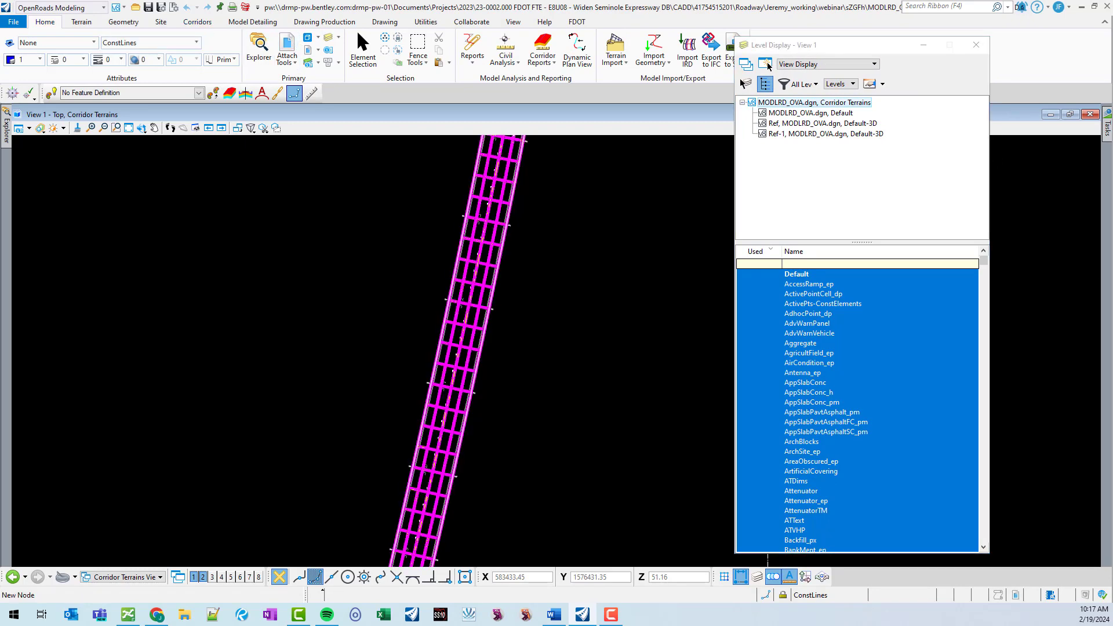
left_click(768, 67)
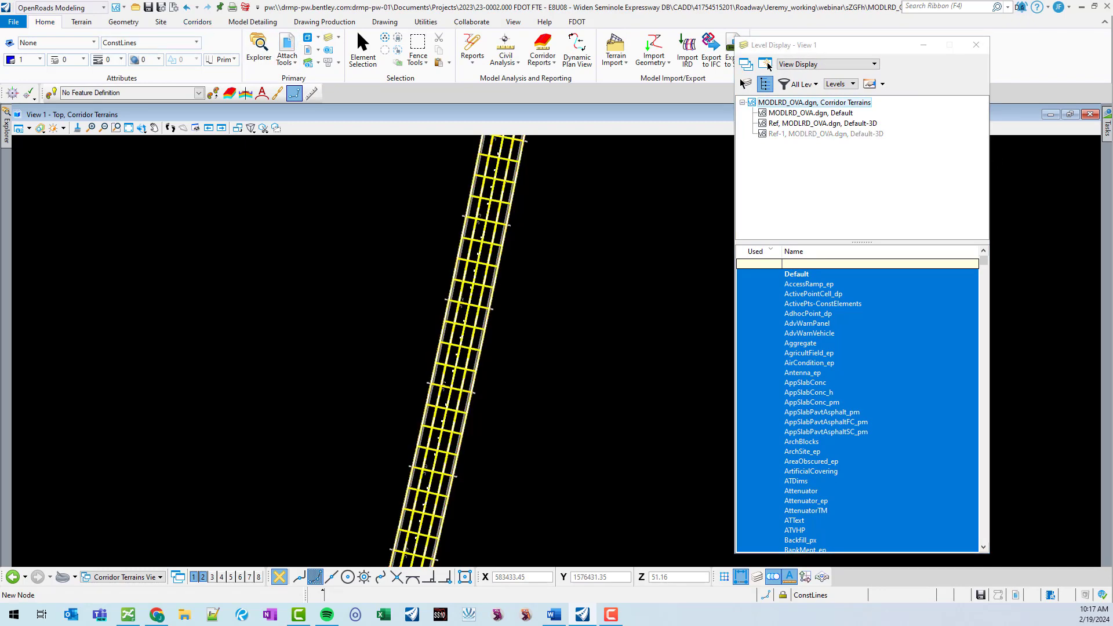
left_click(768, 66)
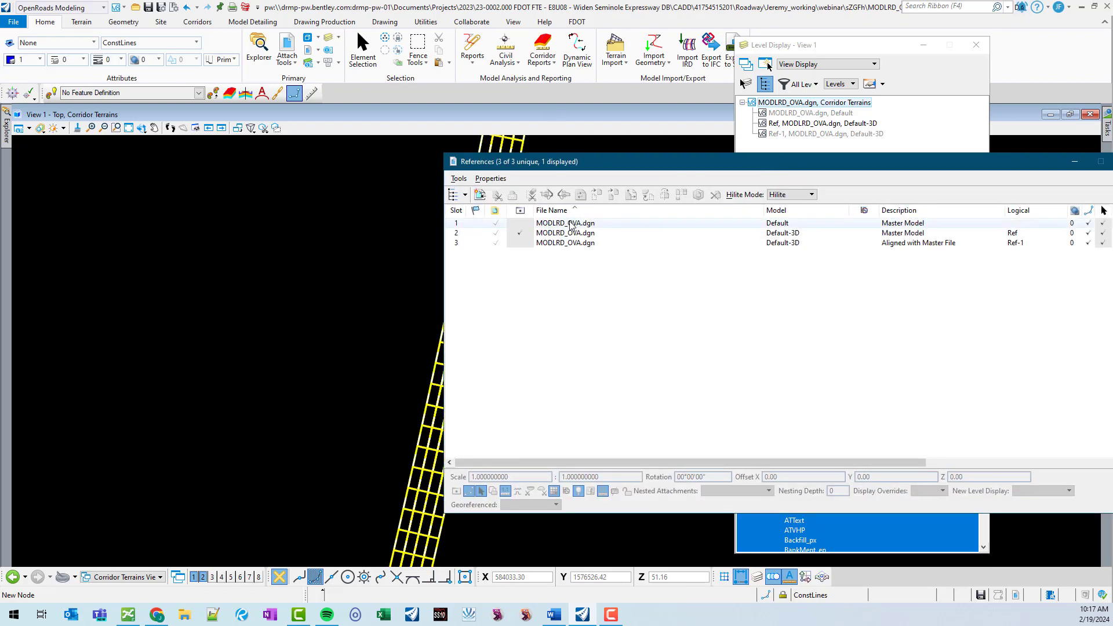
Examine the list of reference attachments in the References dialog.
left_click(576, 235)
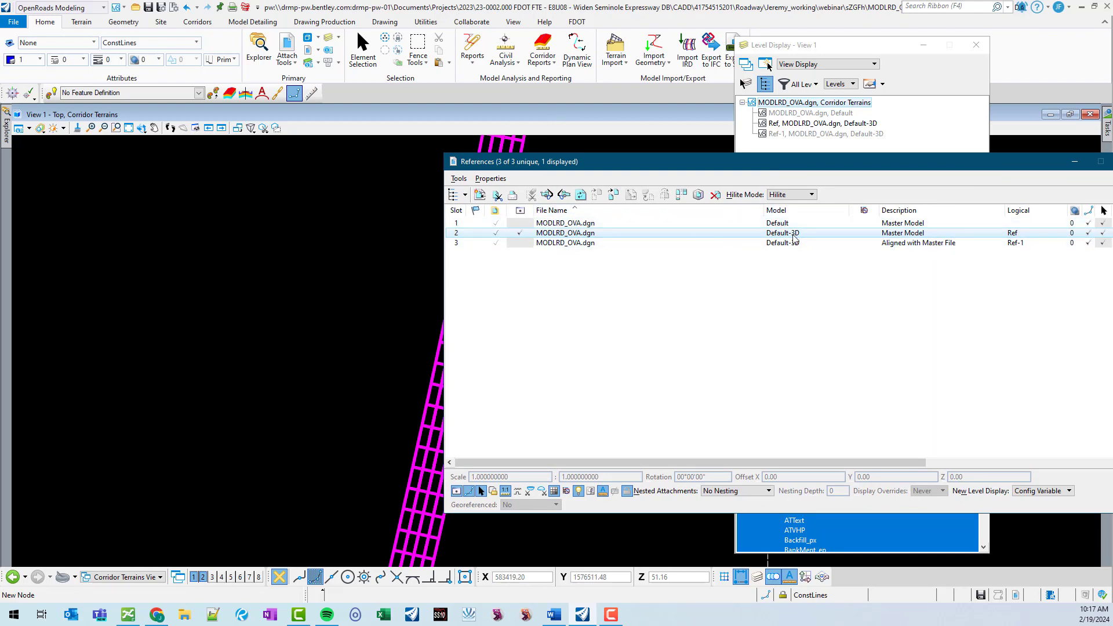
left_click_drag(750, 162, 653, 143)
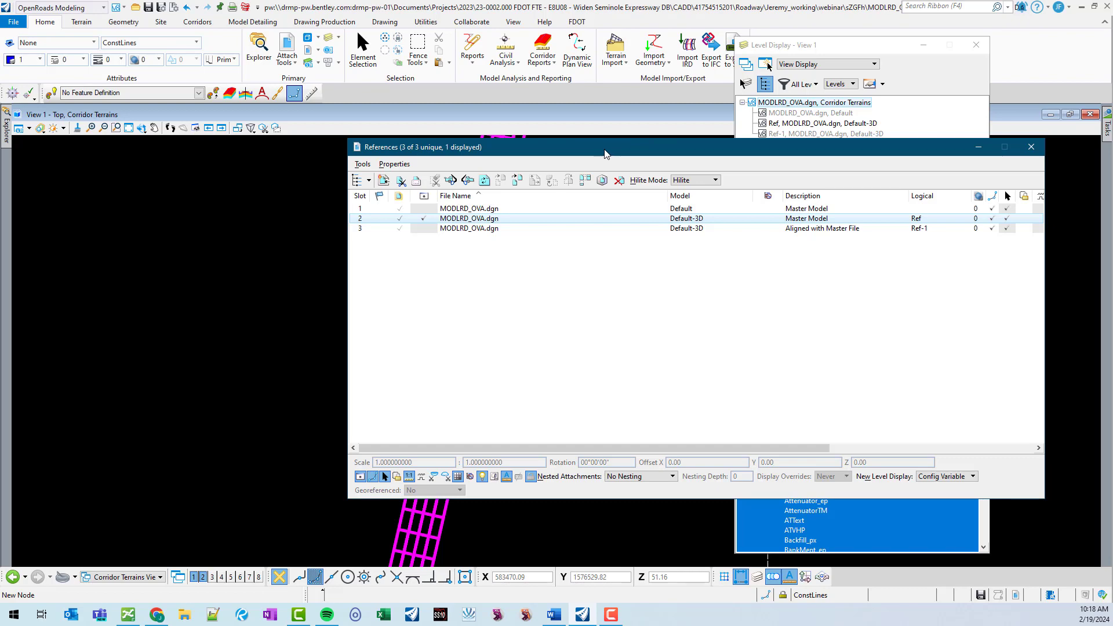
left_click_drag(604, 154, 1112, 154)
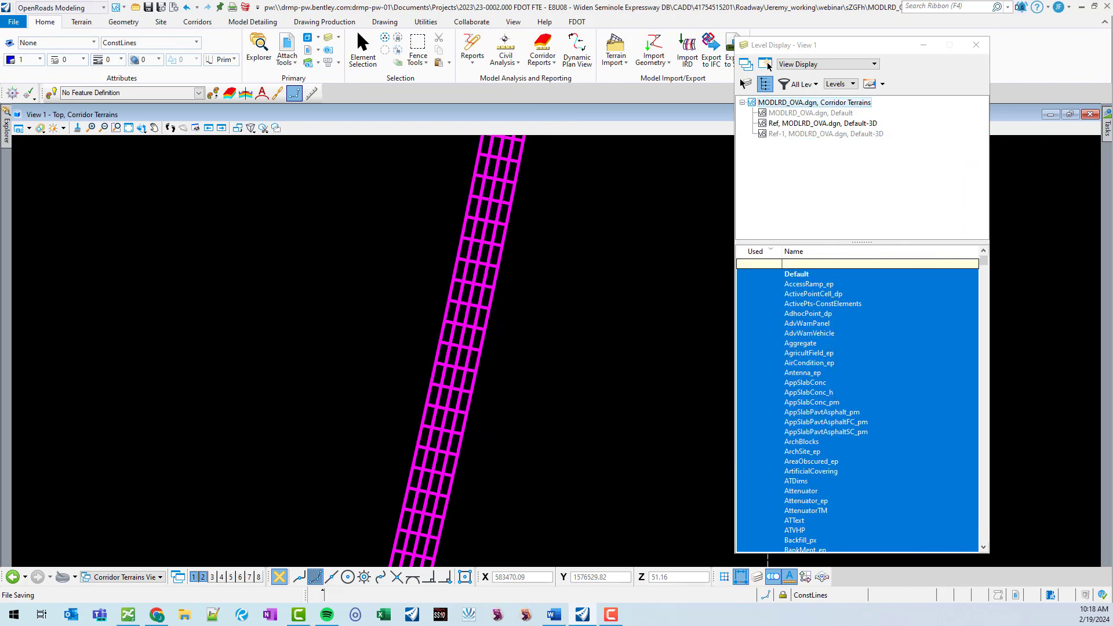
For the Ref Default-3D attachment, turn off the PavtOverbuild_px, DTMTopMesh_px, ConstLines_pm and TextAlert levels.
left_click(852, 124)
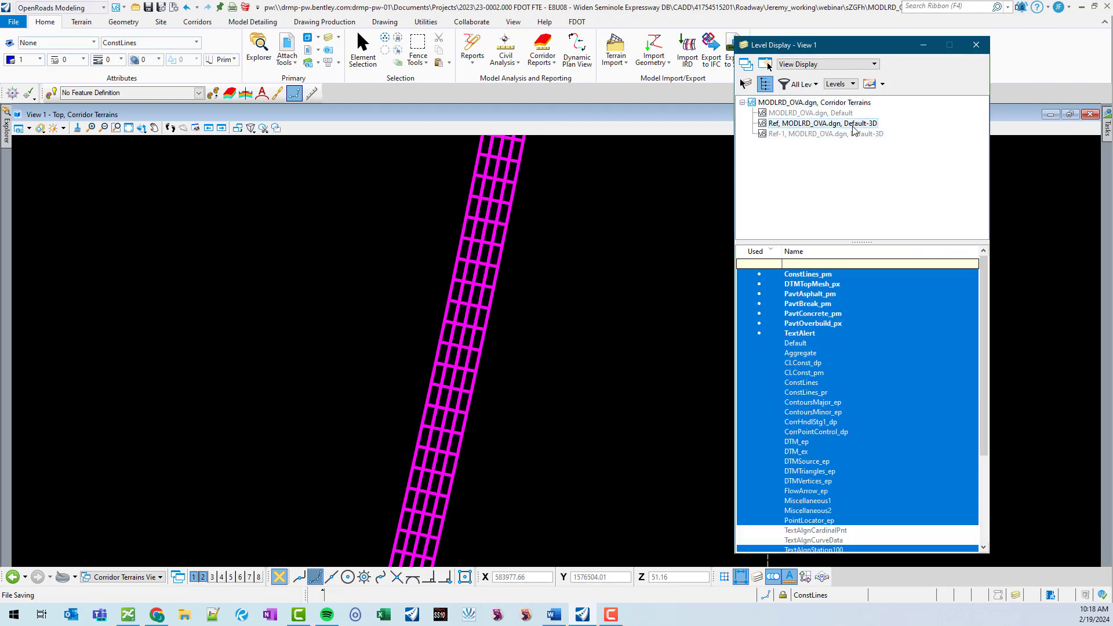
left_click(850, 324)
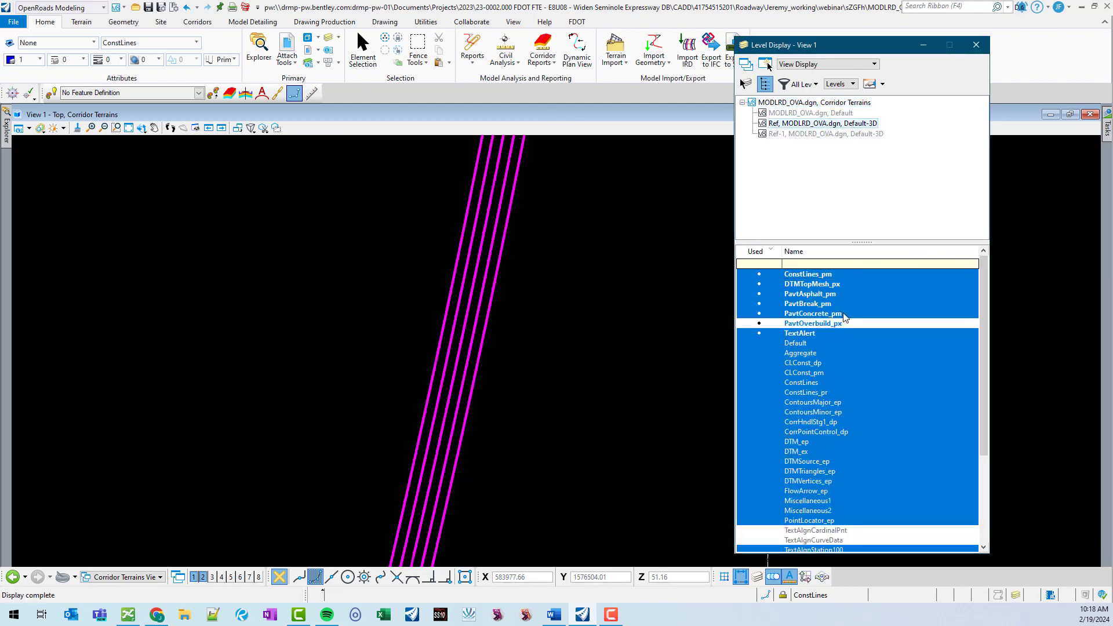
left_click(836, 284)
left_click(835, 275)
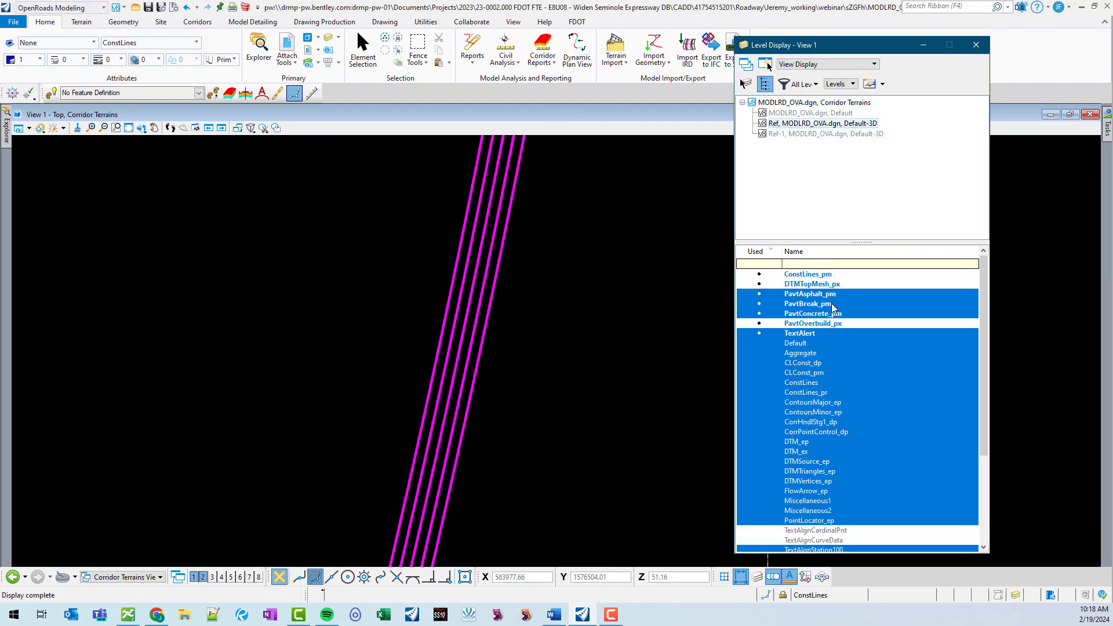
left_click(815, 333)
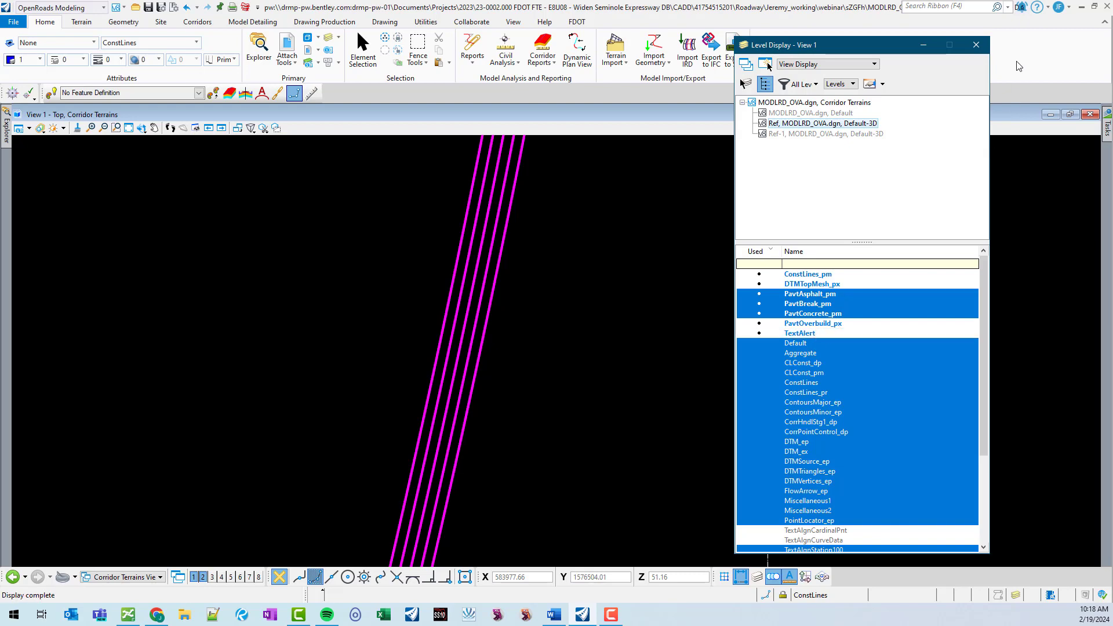
left_click(985, 49)
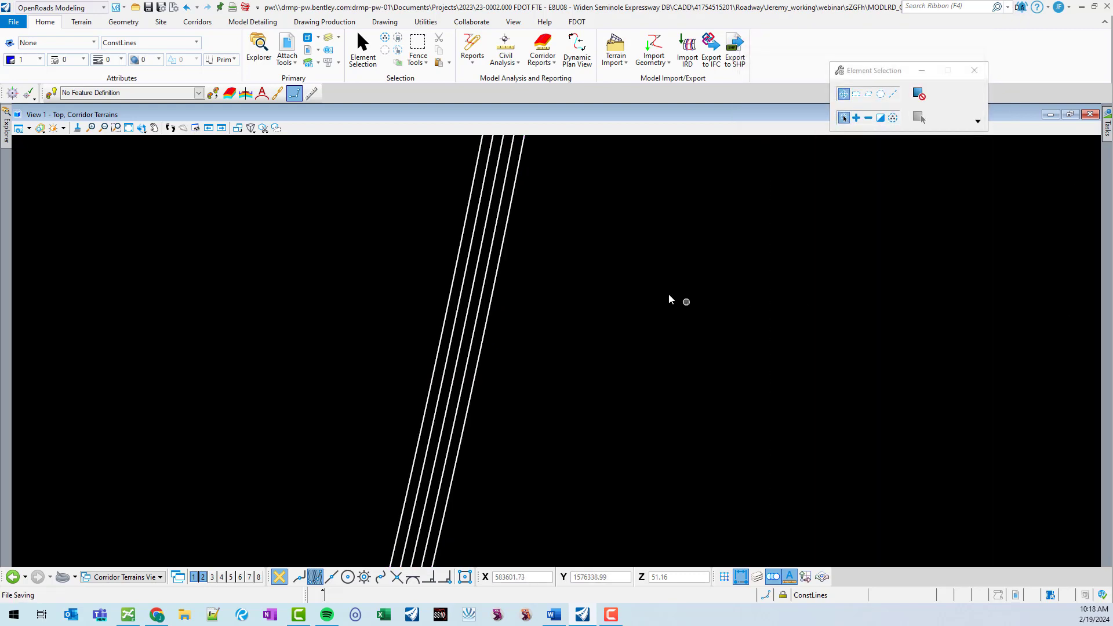
Start Create Terrain Model From Elements with feature type Break Line, definition DtmProposed and name DTMPr_Prop-Pavt.
left_click(81, 22)
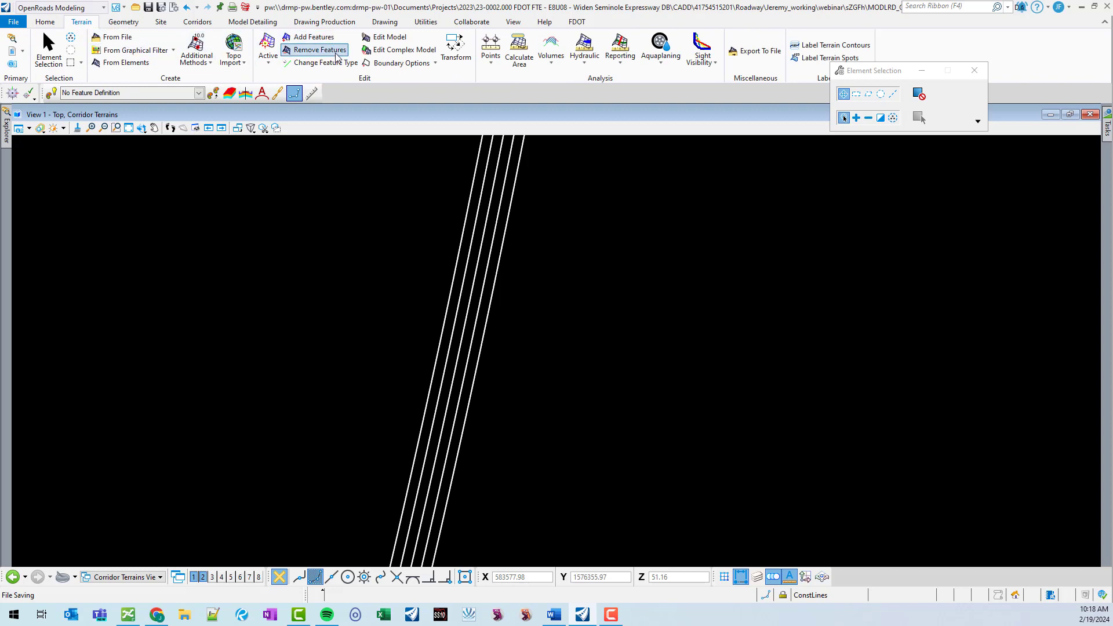
left_click(123, 62)
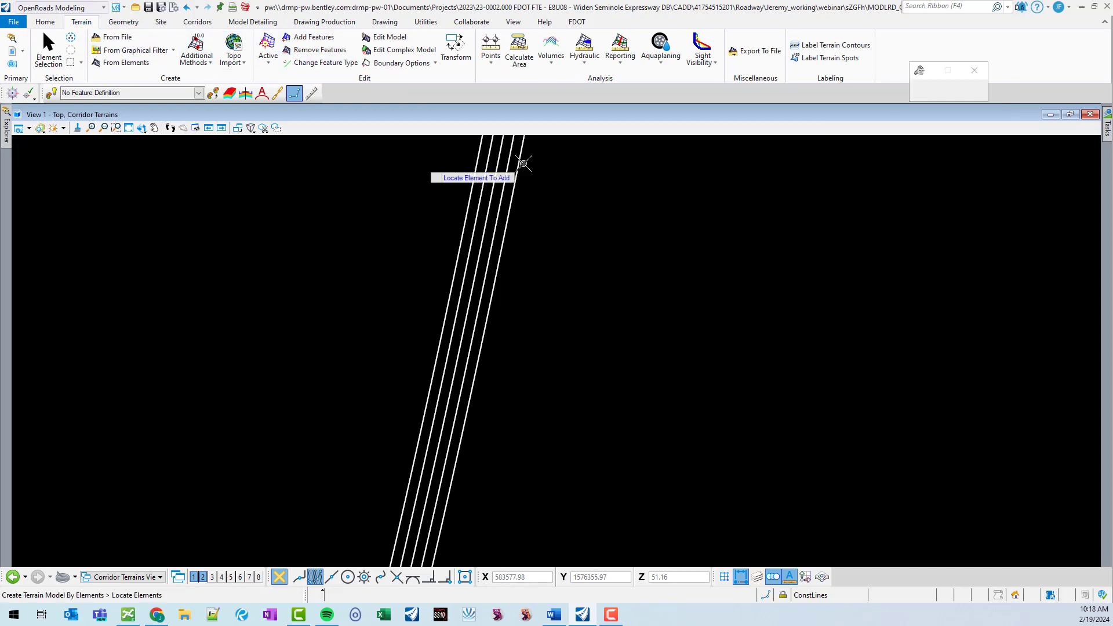
left_click(965, 103)
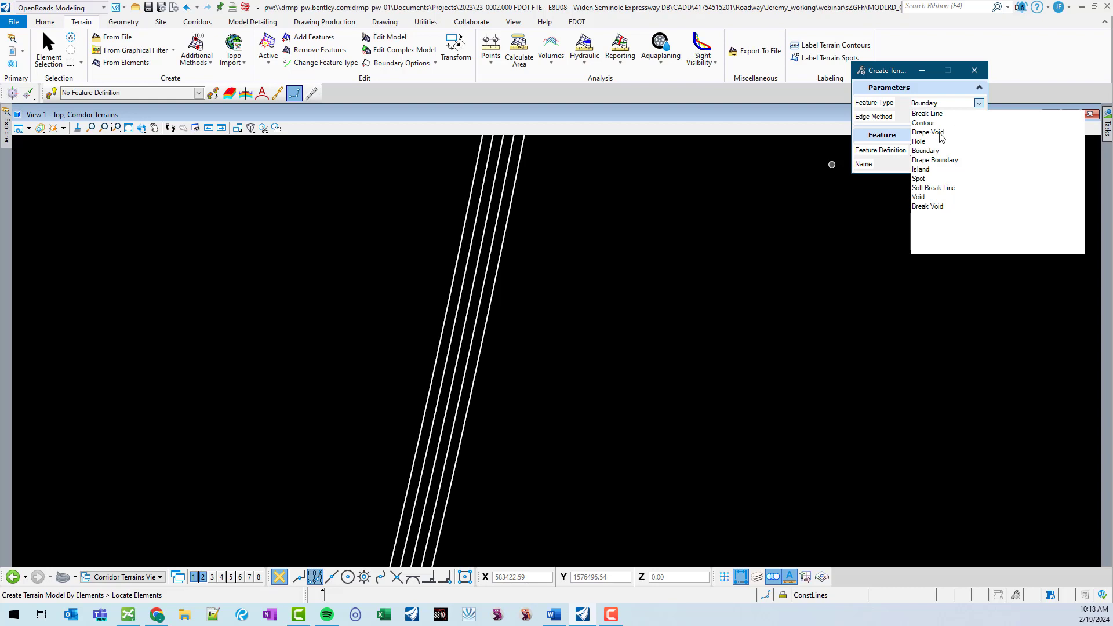
left_click(928, 114)
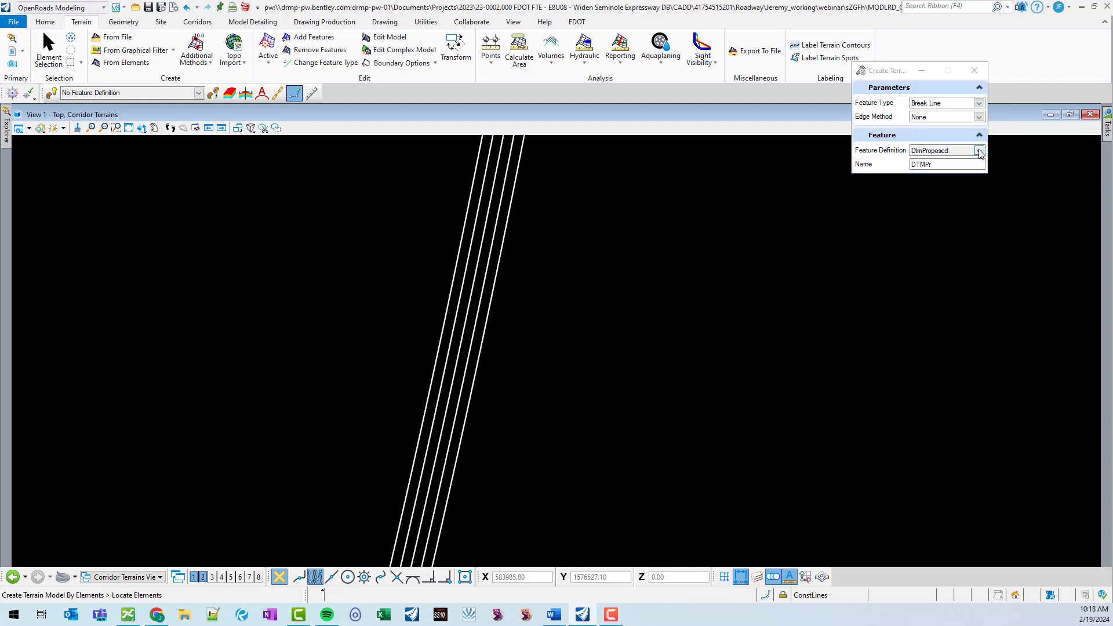
left_click(958, 165)
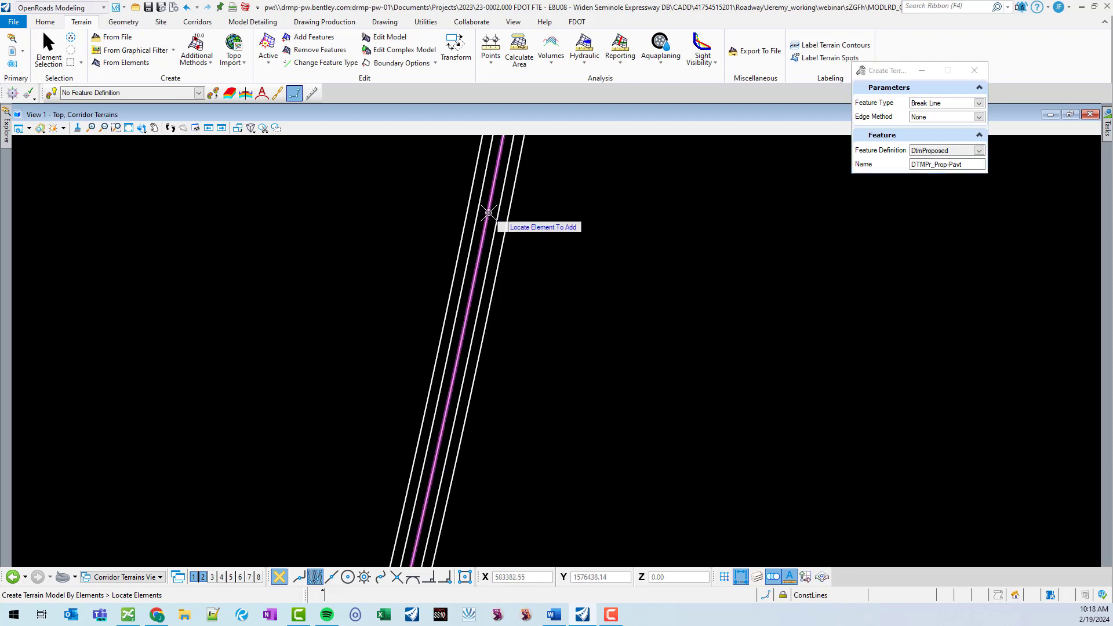
Select the pavement lines as break lines and accept with no edge method to create the terrain.
left_click(478, 204)
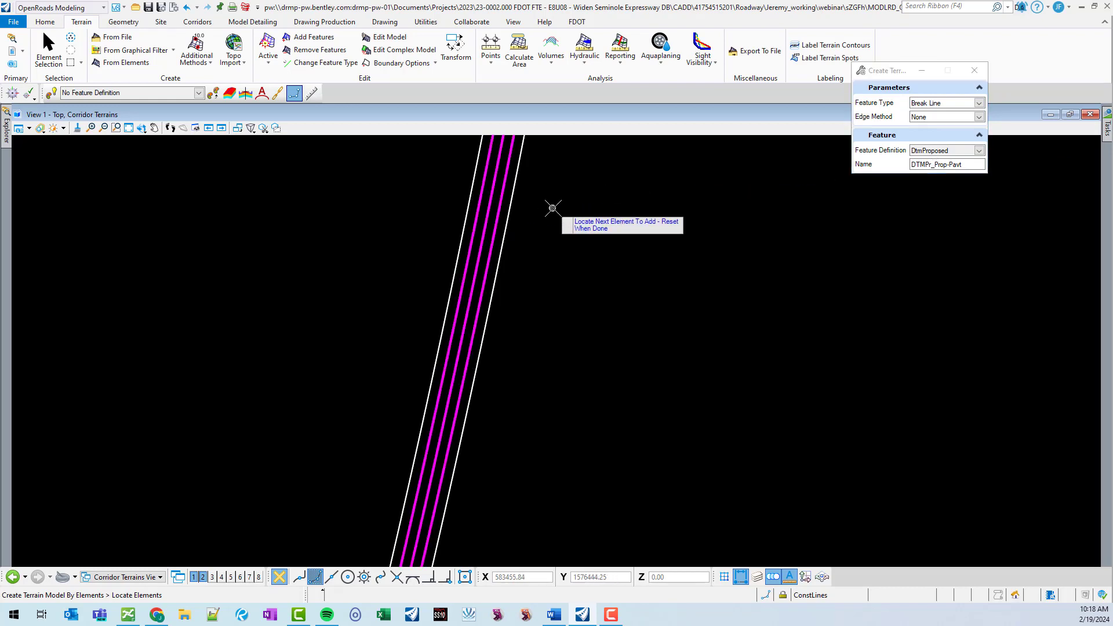
right_click(547, 207)
left_click(549, 204)
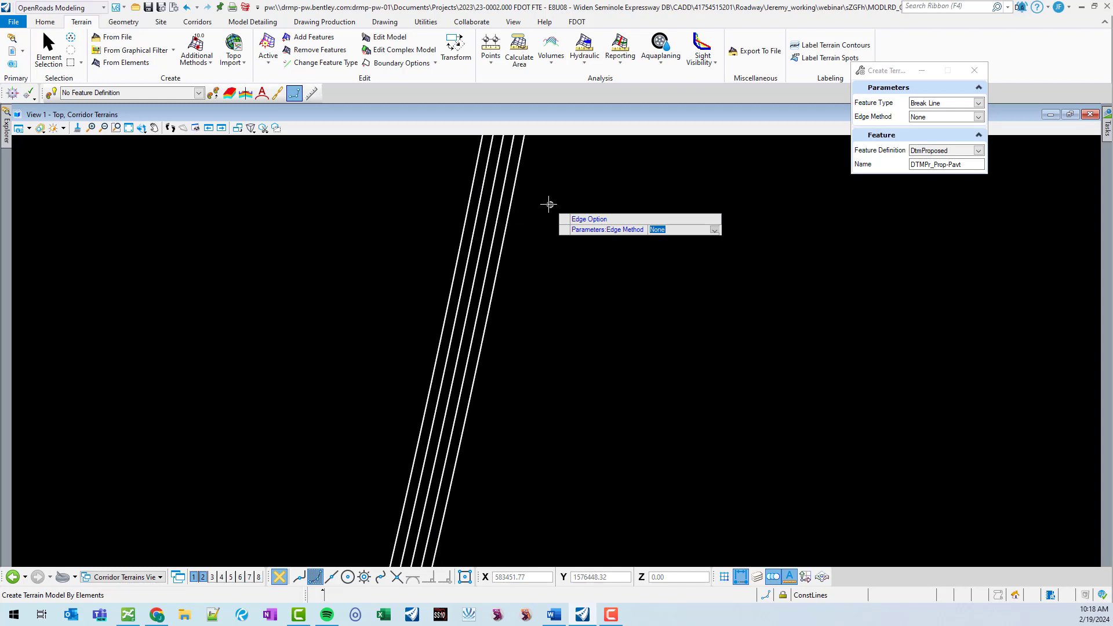
left_click(548, 204)
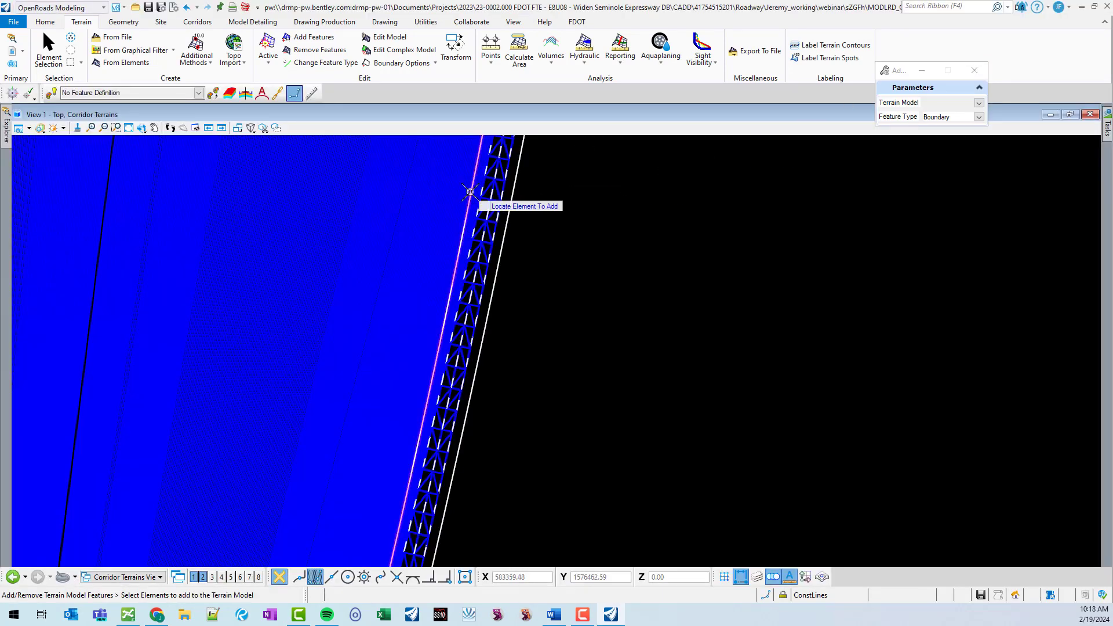
Add the outer edge line to the terrain model as a Boundary feature.
left_click(518, 181)
right_click(533, 182)
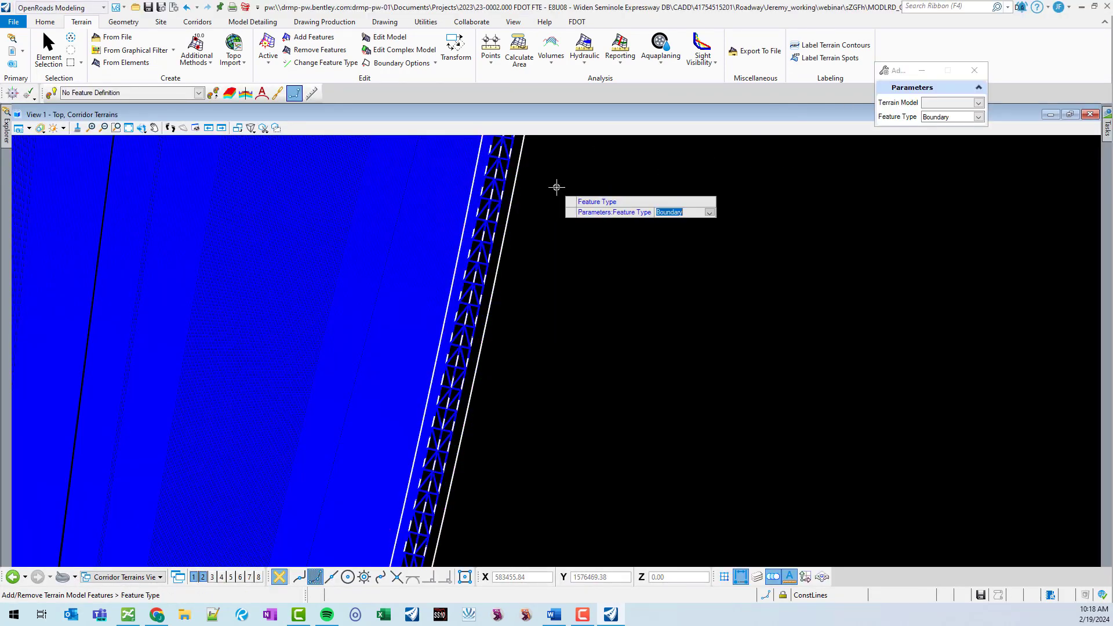
left_click(610, 184)
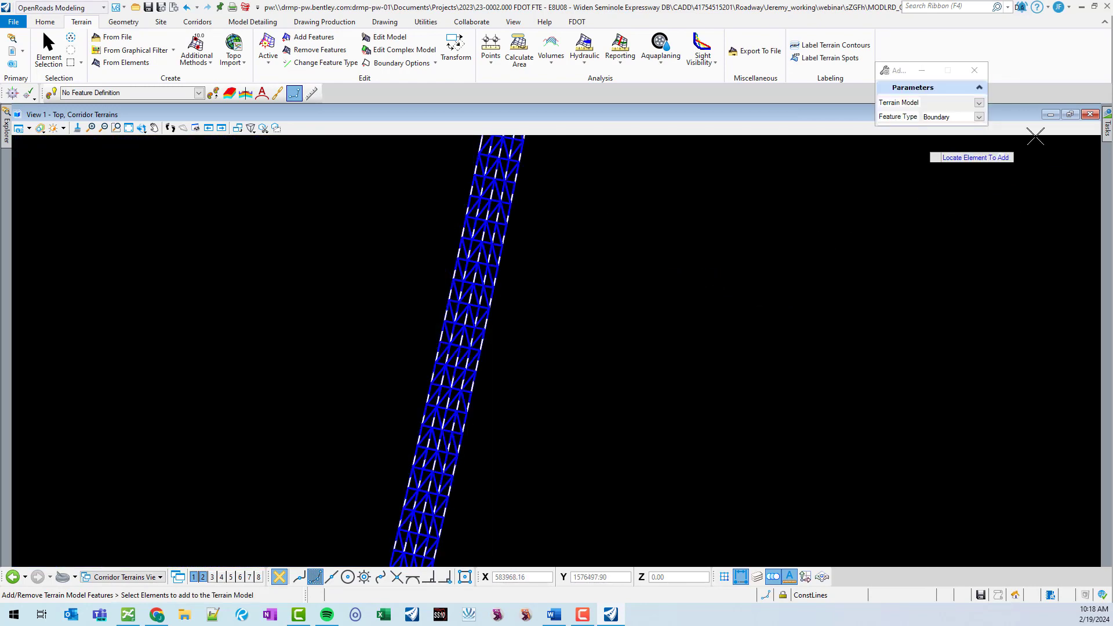
left_click(50, 54)
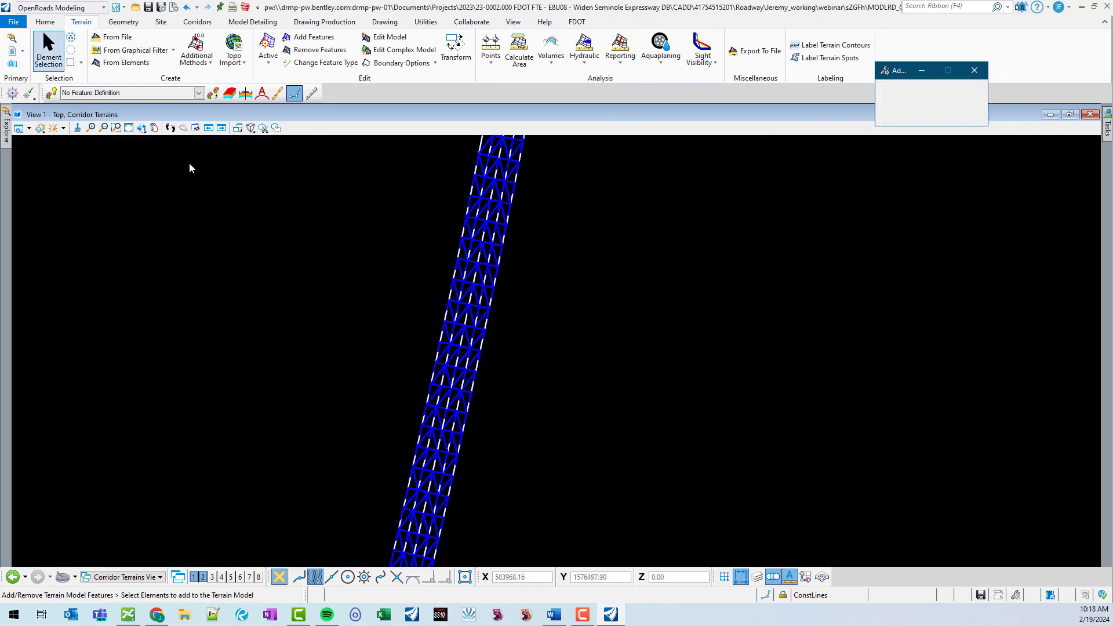
Open the Delta Terrains model.
scroll(427, 335, "down", 8)
scroll(491, 339, "up", 4)
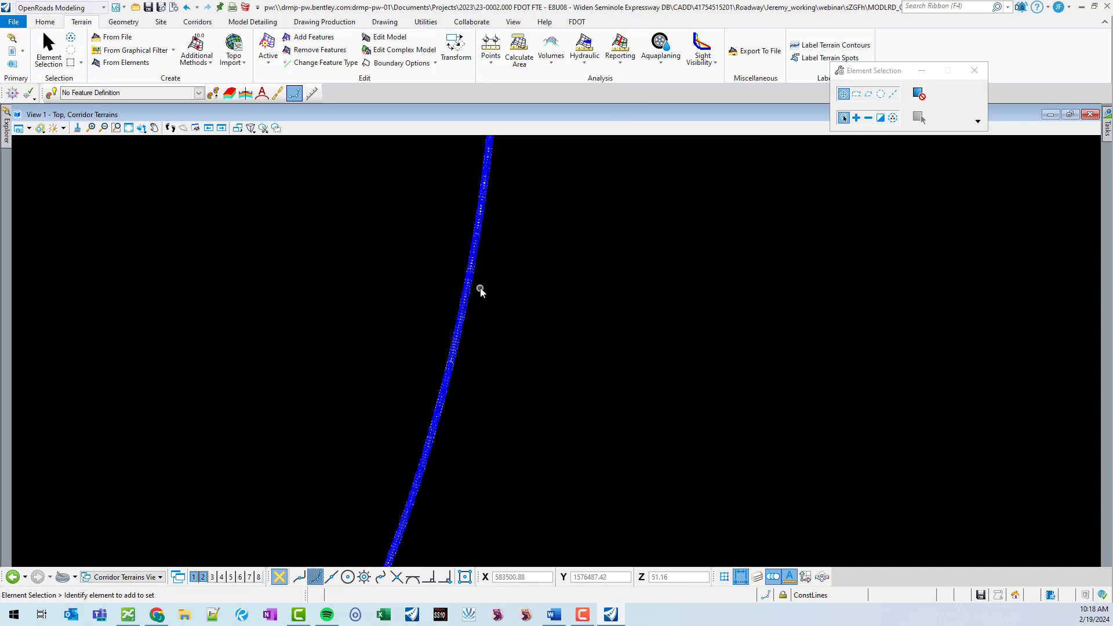
scroll(499, 276, "up", 2)
scroll(456, 233, "up", 2)
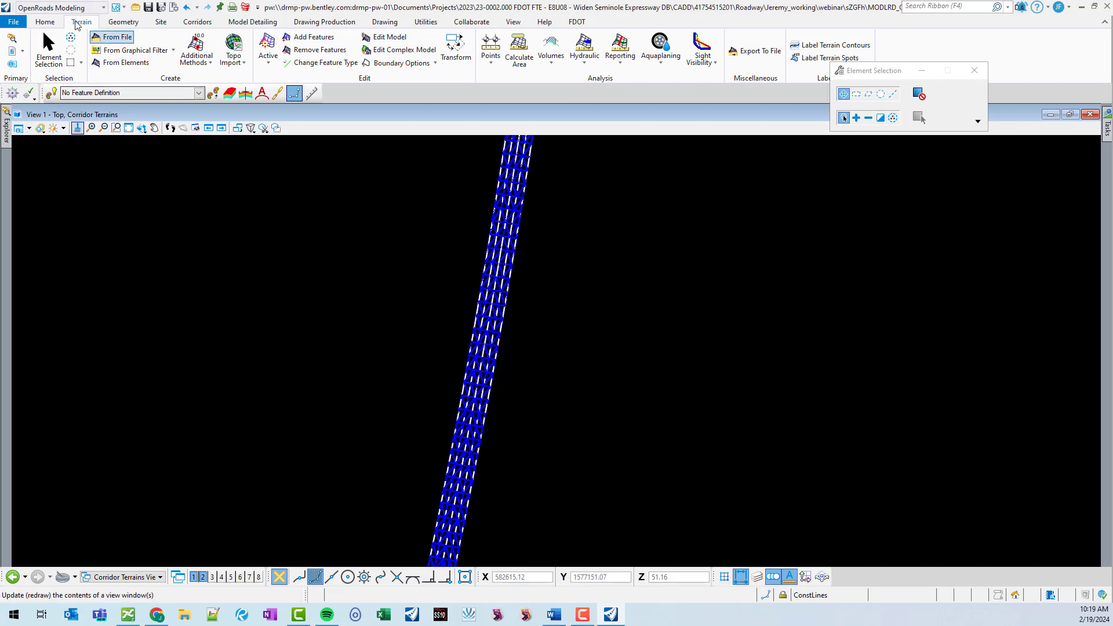
left_click(45, 23)
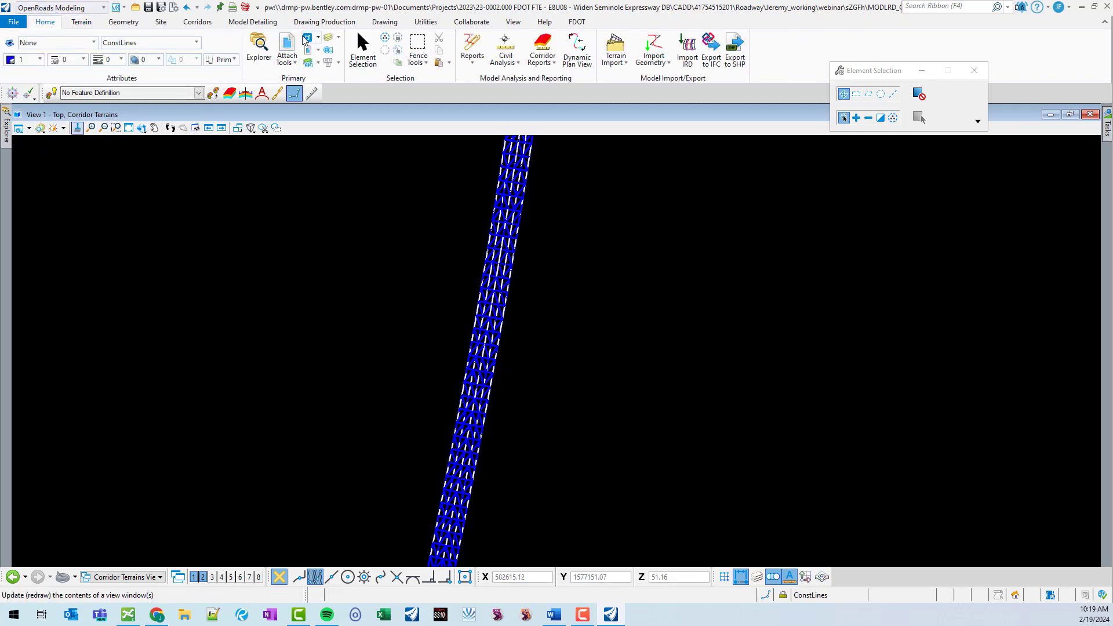
left_click(310, 62)
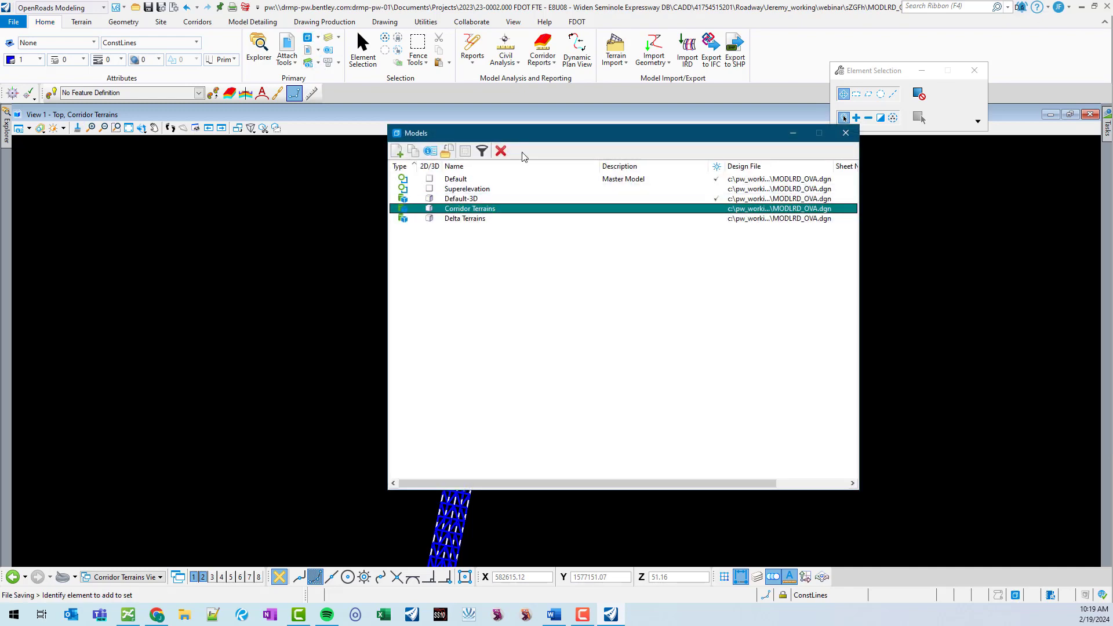
left_click(489, 219)
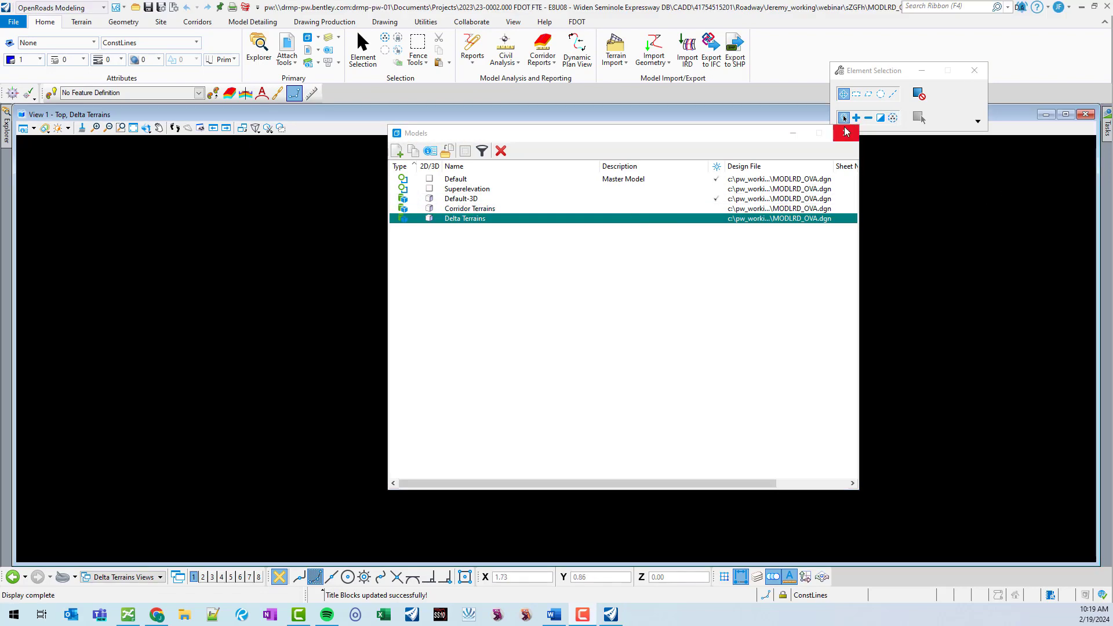
left_click(845, 133)
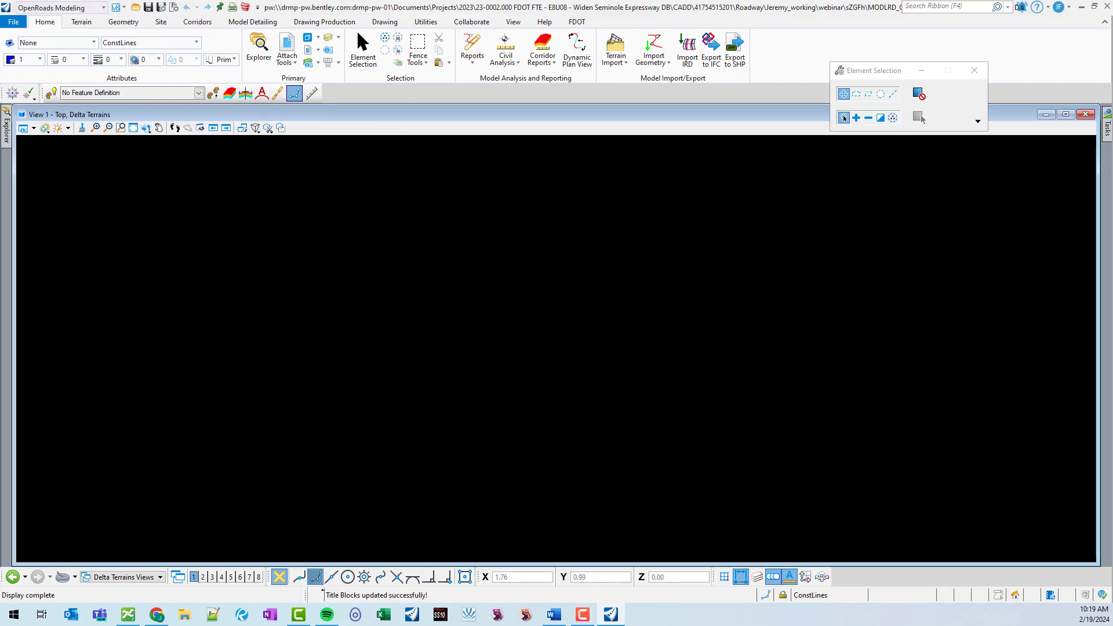
Open the References dialog and inspect the attached corridor terrains reference and its triangles in the view.
left_click(308, 50)
left_click_drag(578, 253, 566, 196)
left_click(133, 128)
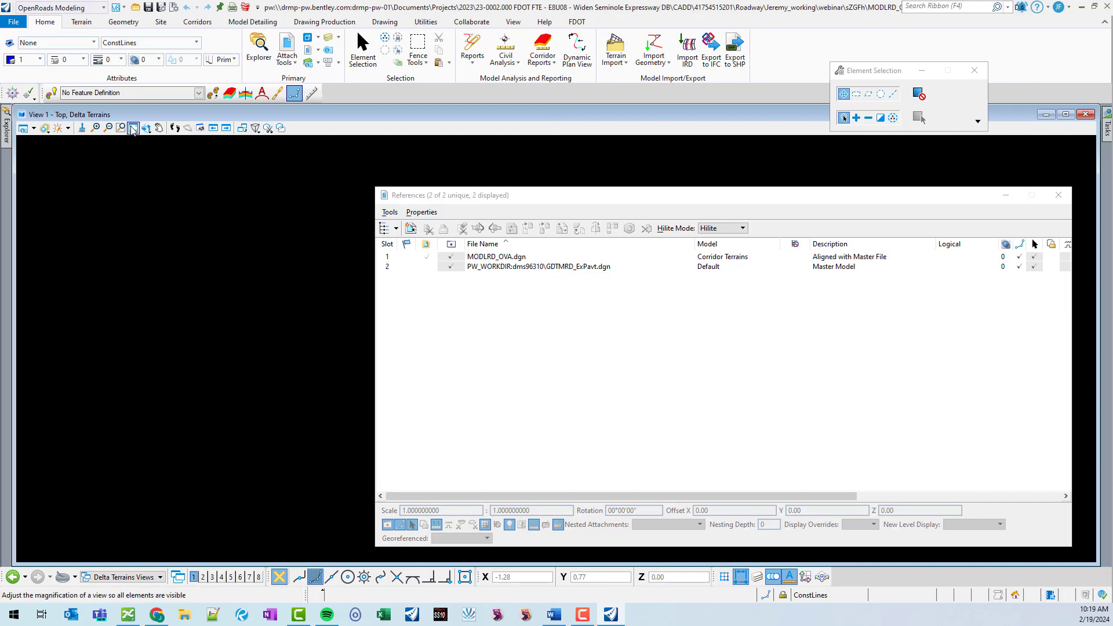
left_click(187, 252)
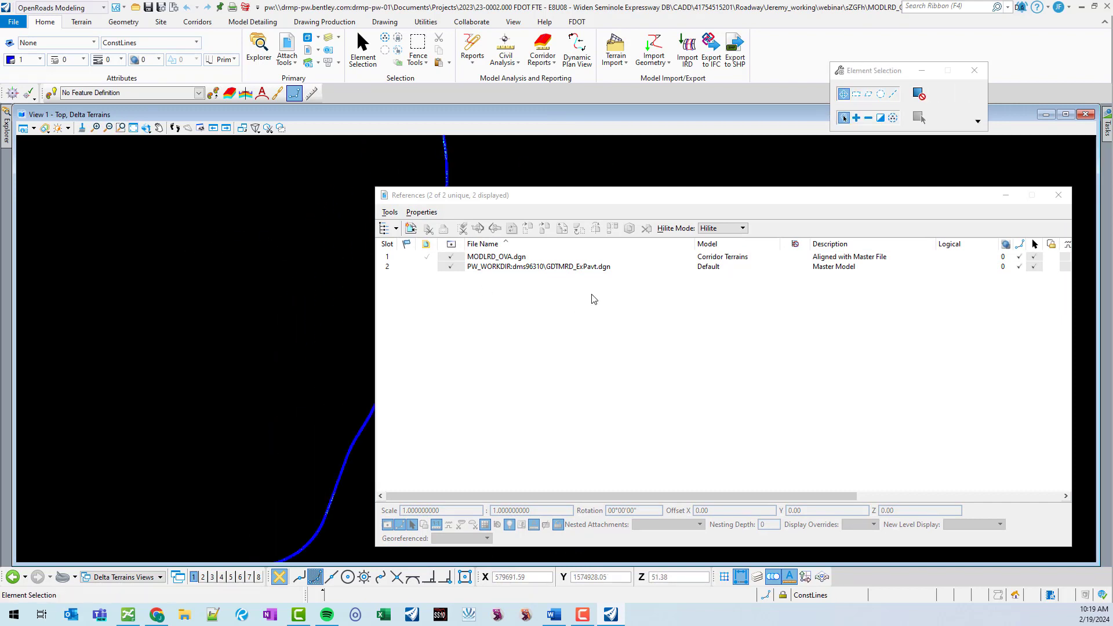
left_click(585, 267)
left_click(475, 257)
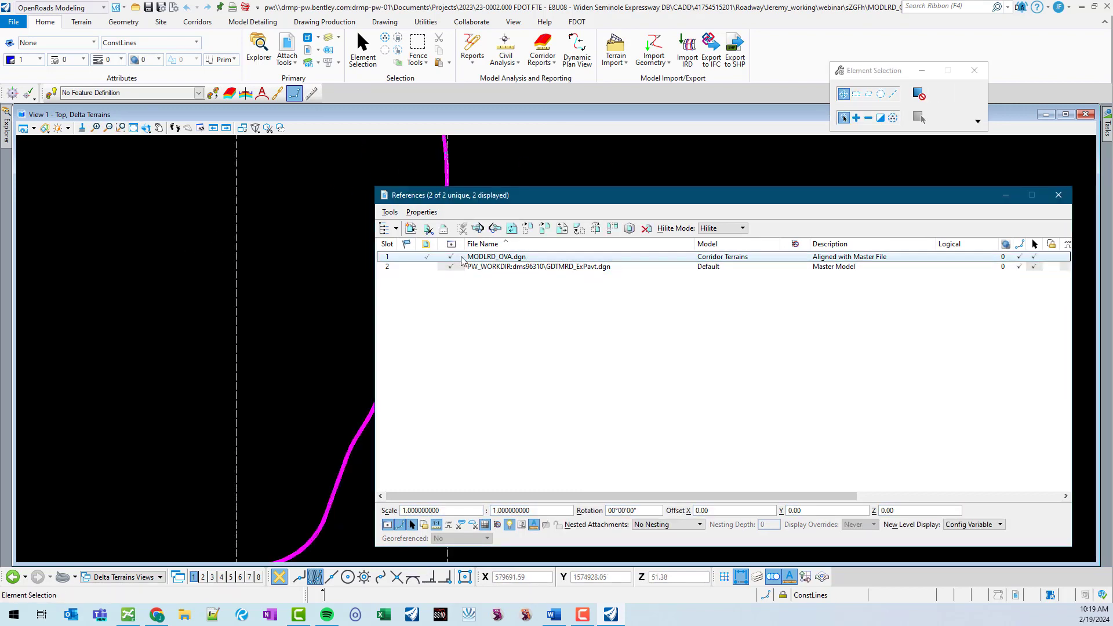
left_click_drag(521, 197, 675, 195)
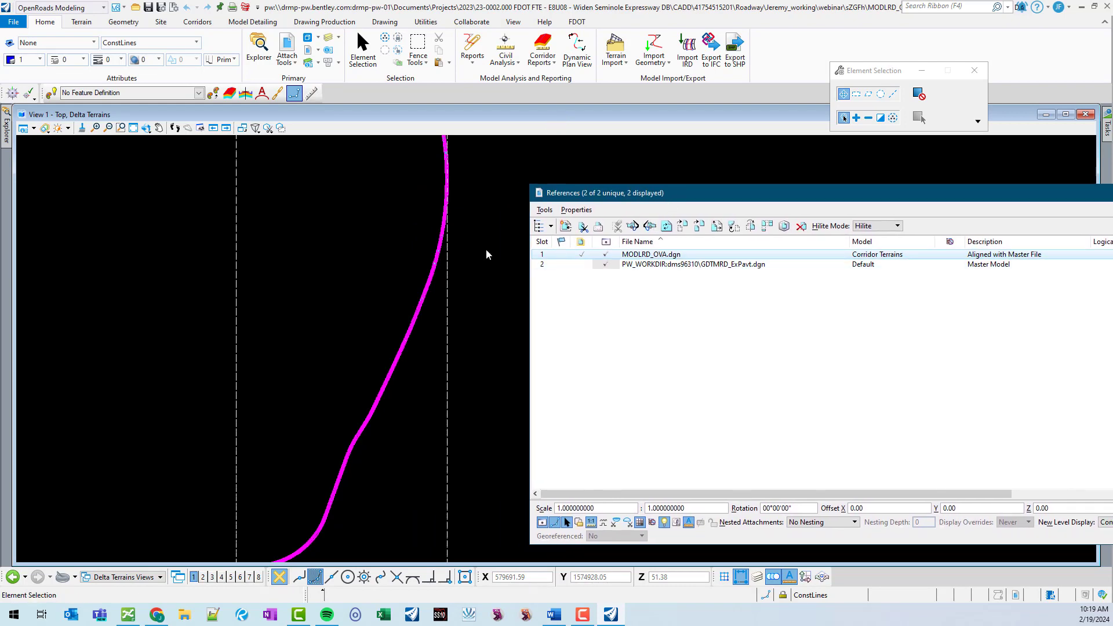
scroll(388, 212, "up", 5)
scroll(434, 209, "up", 4)
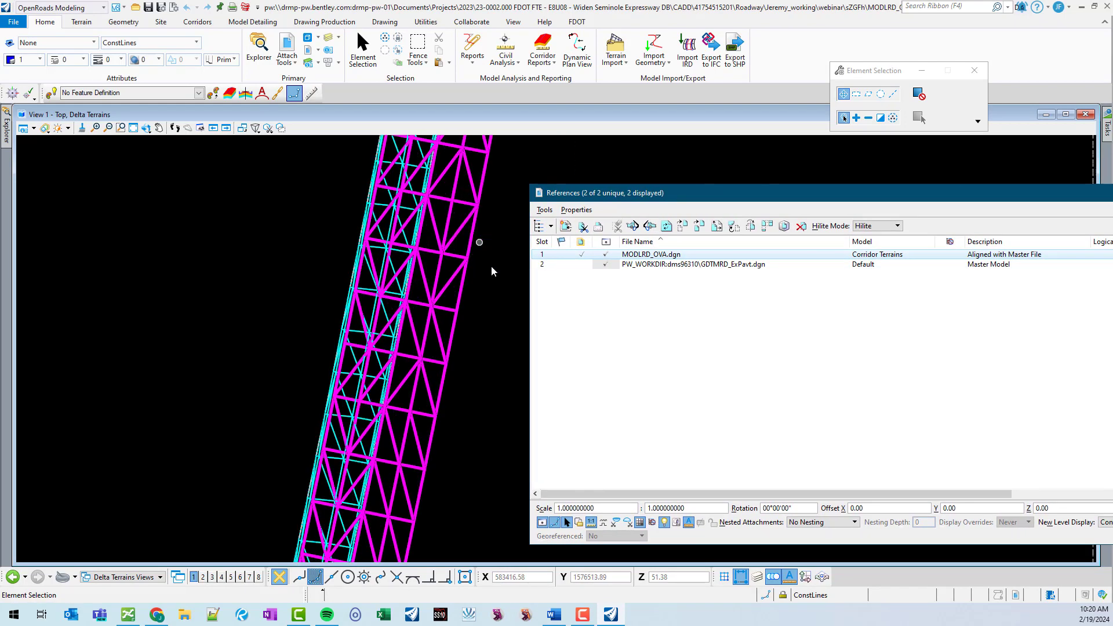
left_click(916, 348)
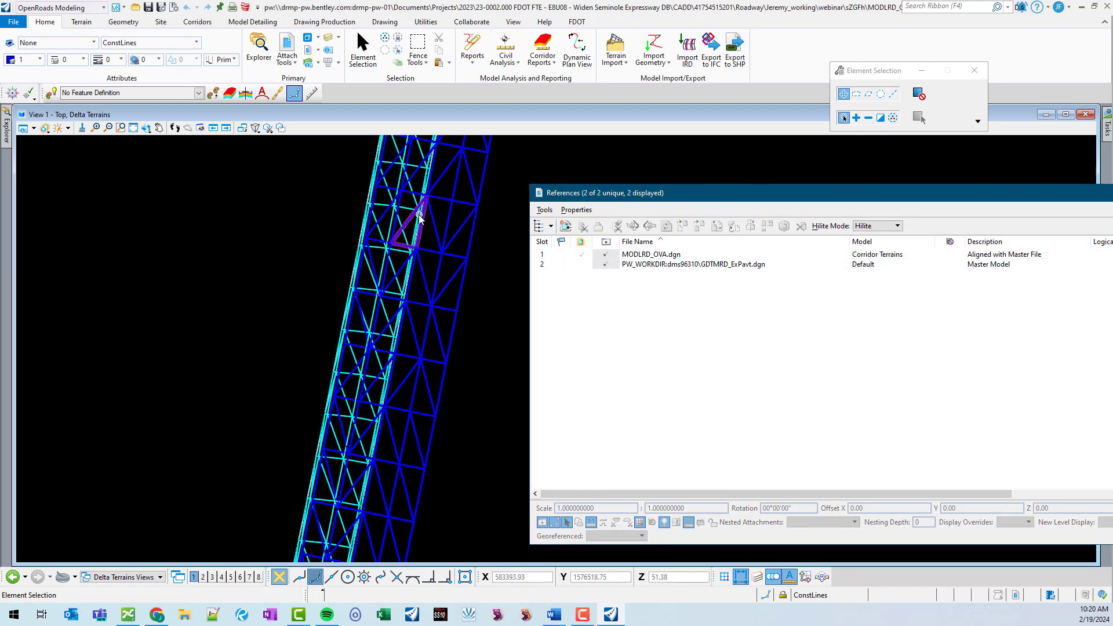
mouse_move(440, 204)
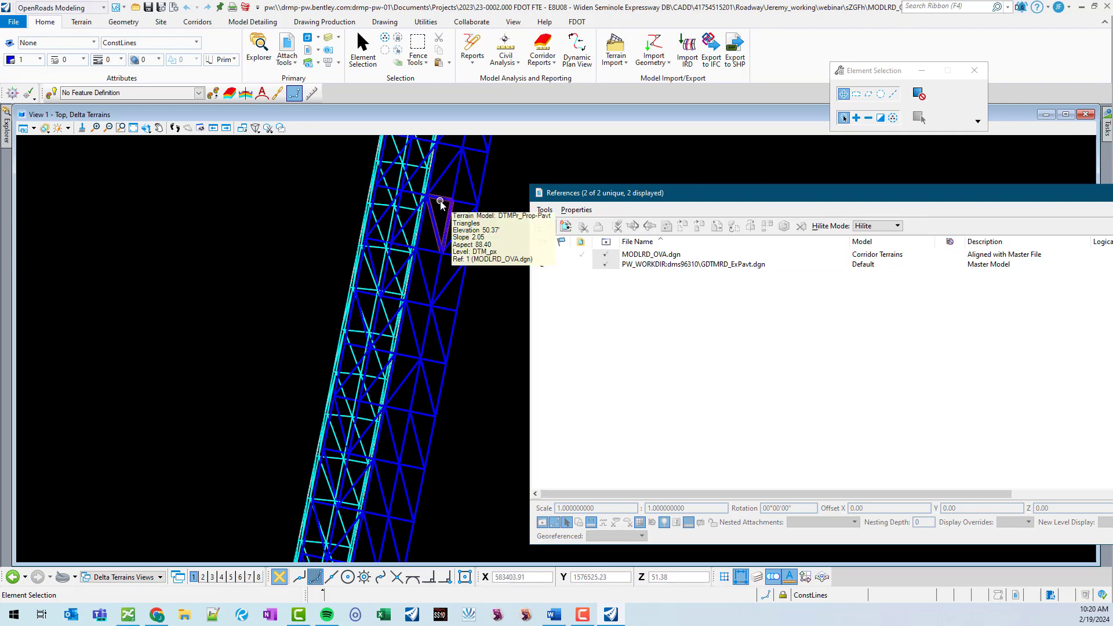
mouse_move(412, 166)
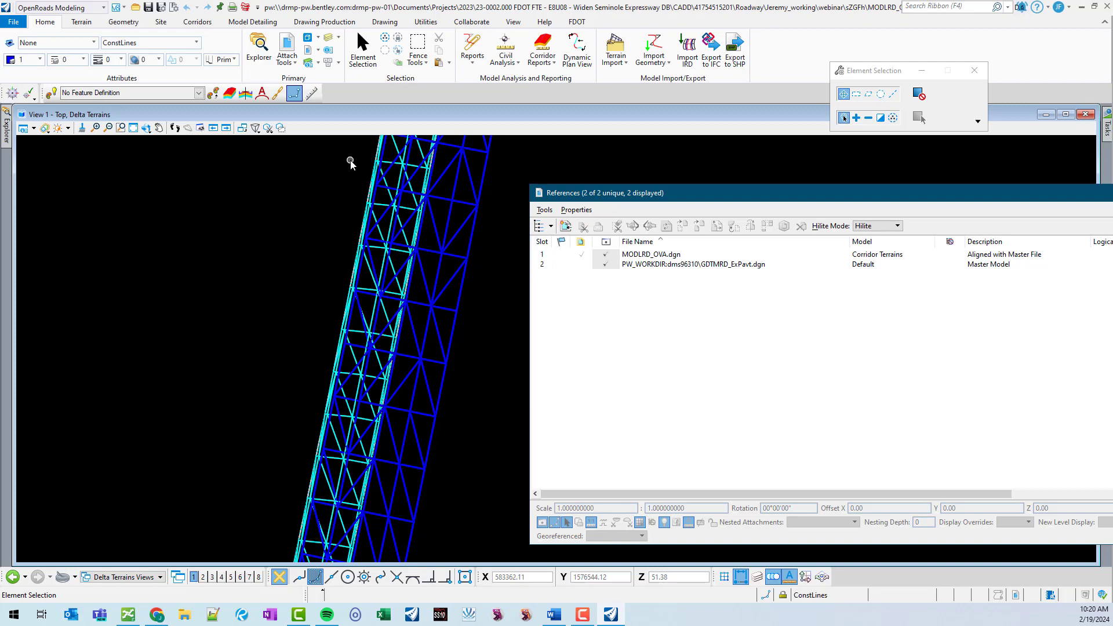
Turn off the DTMTriangles levels in both the Corridor Terrains and existing pavement references.
left_click(328, 37)
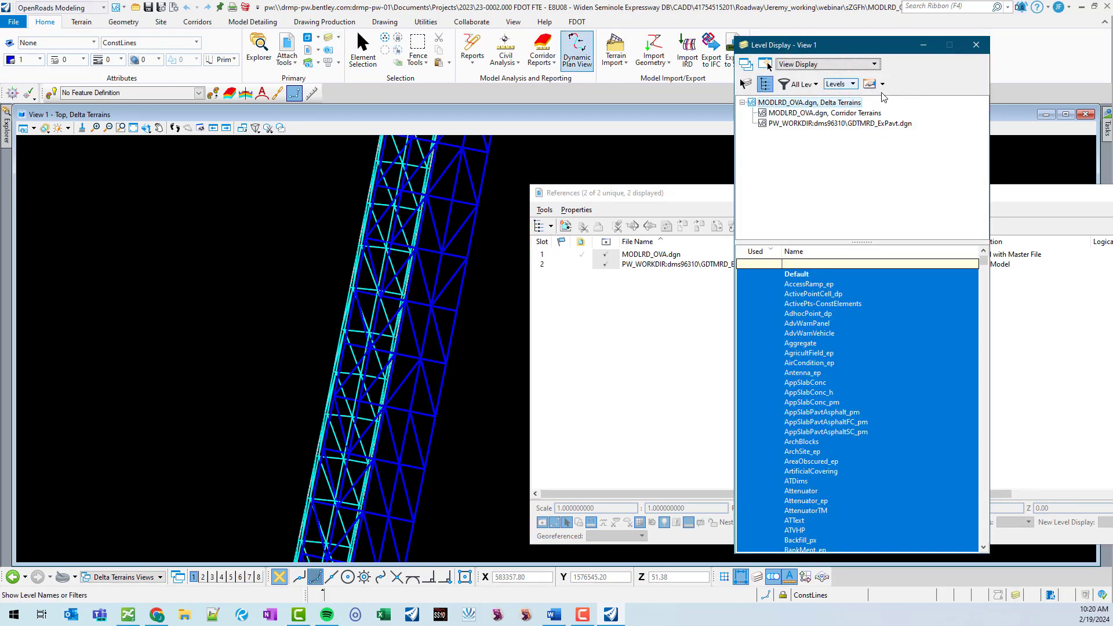
left_click(833, 113)
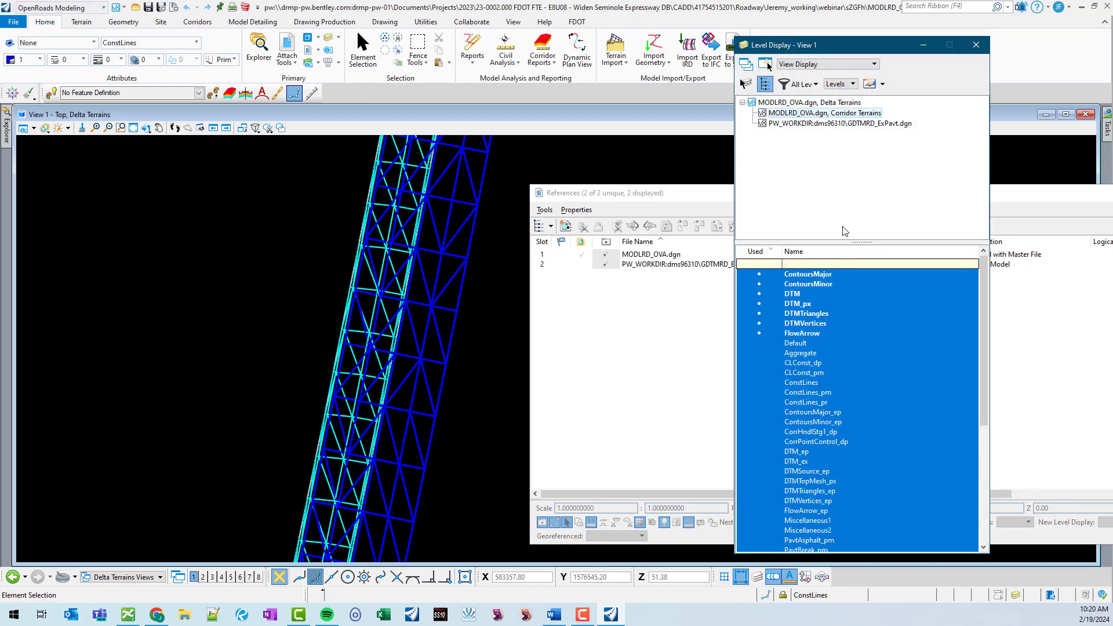
left_click(817, 314)
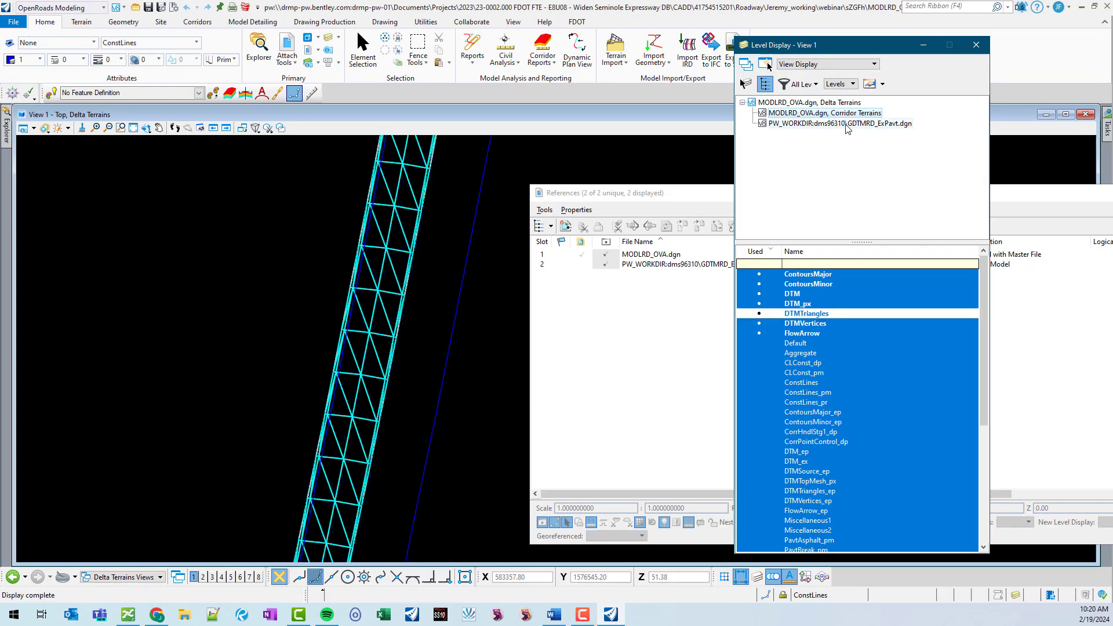
left_click(825, 124)
left_click(831, 335)
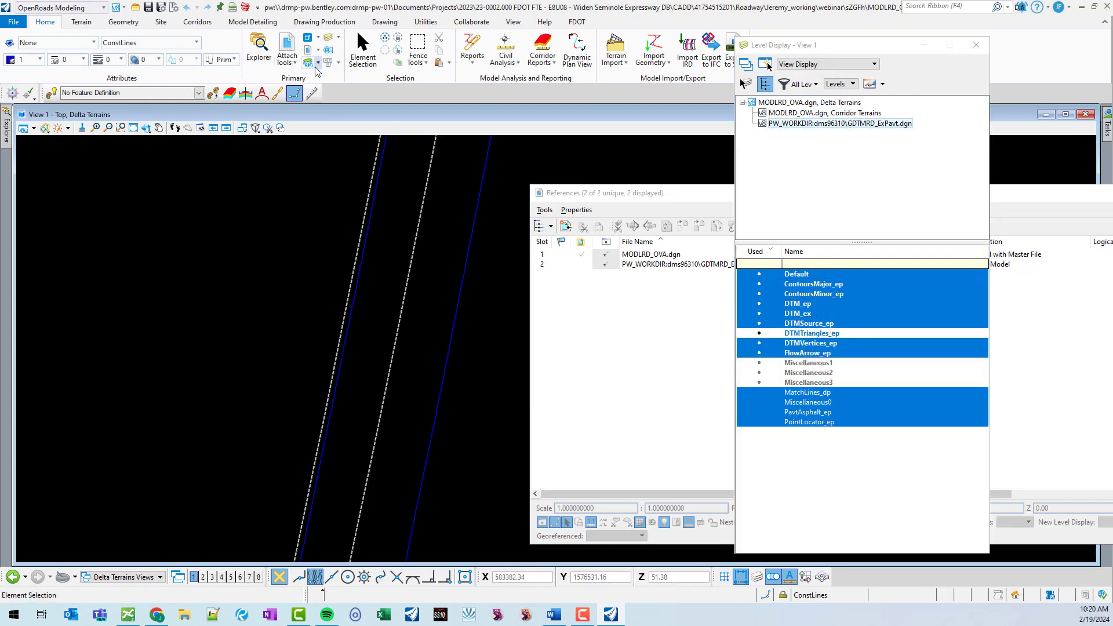
In Level Manager, override the existing pavement reference's DTM_ex level with color 9, line style 5 and weight 7.
left_click(766, 64)
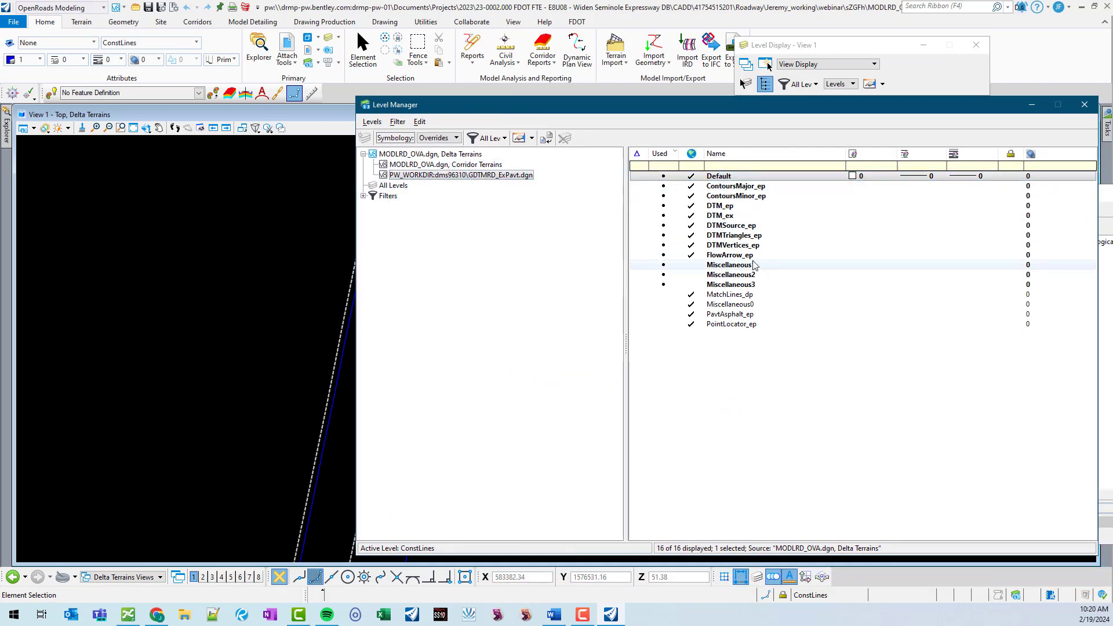
mouse_move(346, 295)
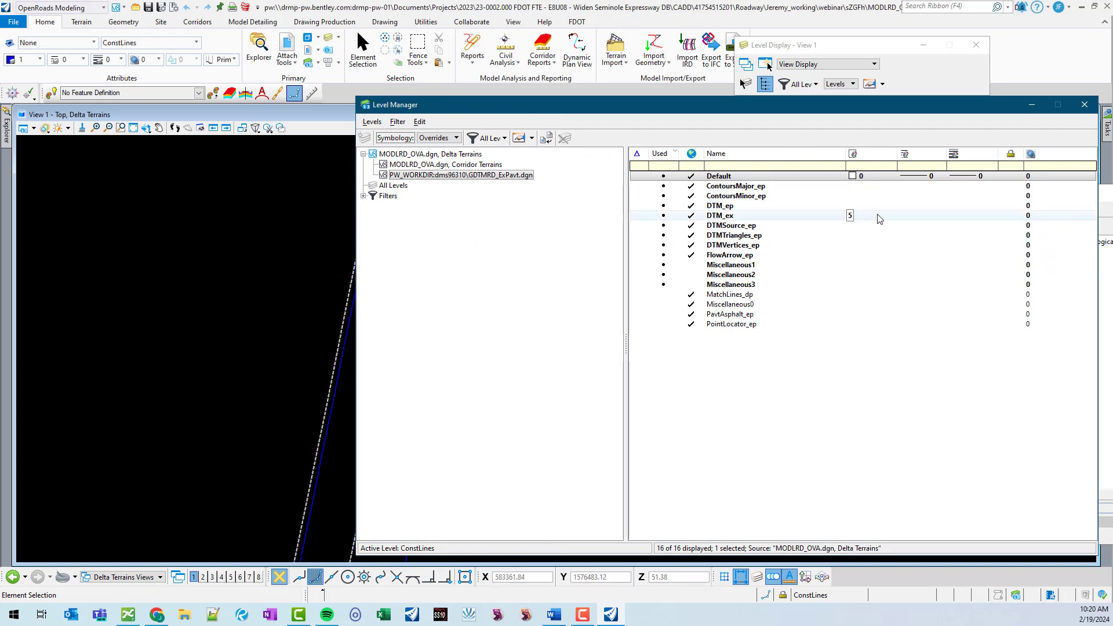
left_click(869, 217)
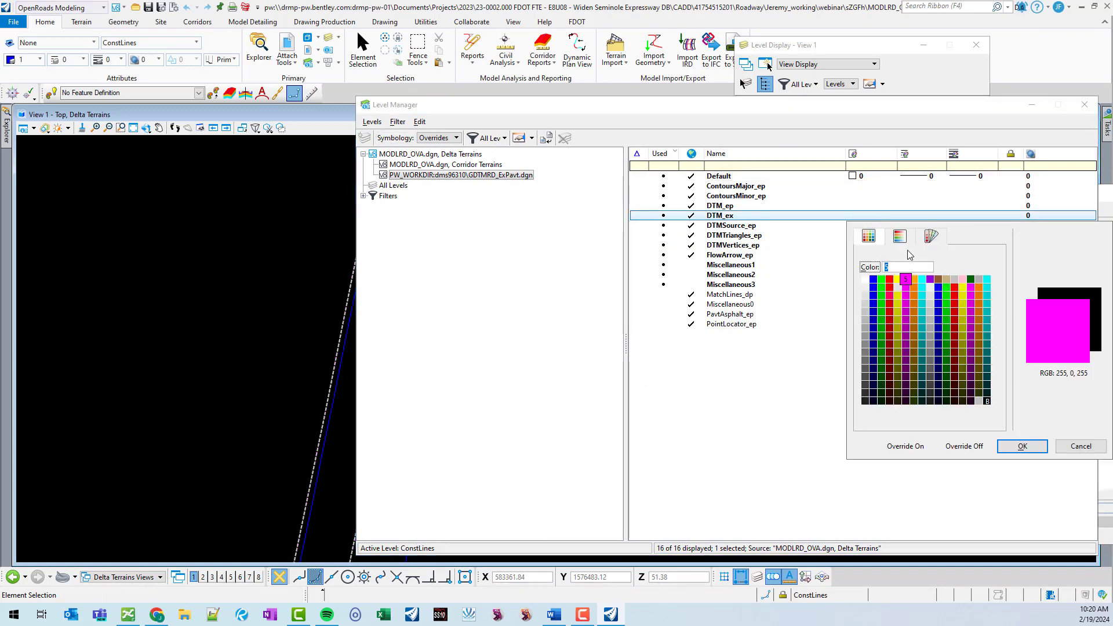
double_click(939, 278)
left_click(921, 213)
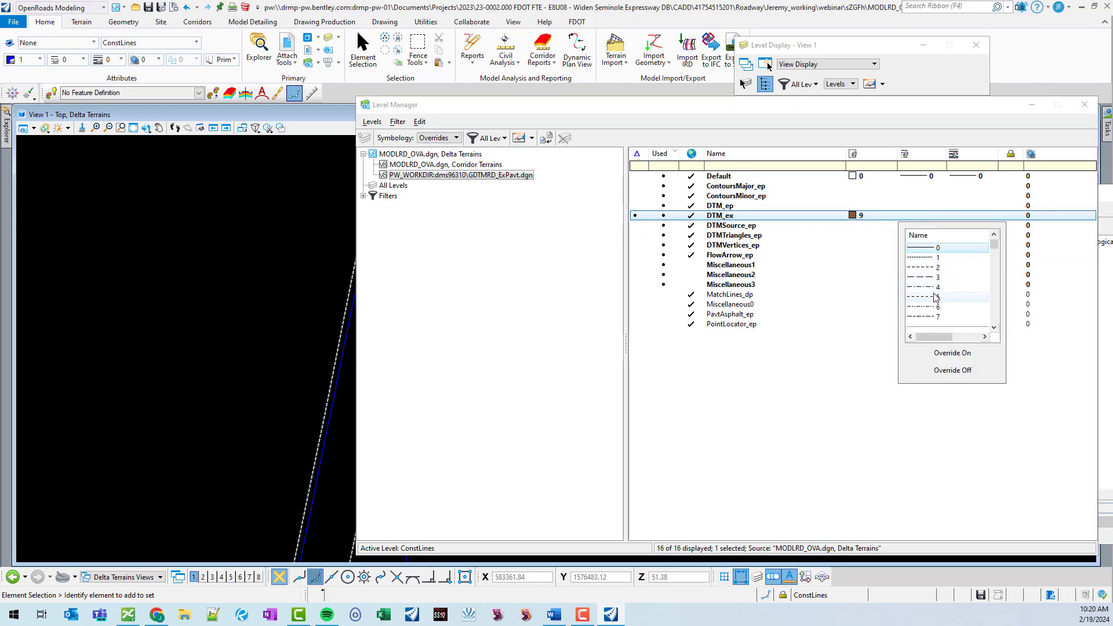
left_click(934, 296)
left_click(973, 215)
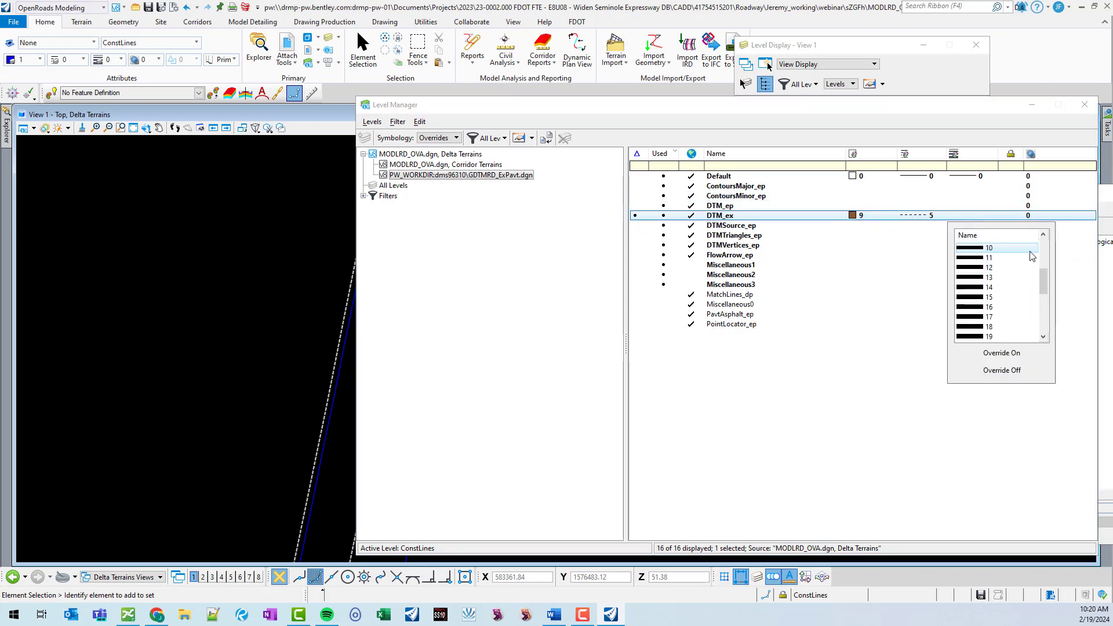
left_click(998, 306)
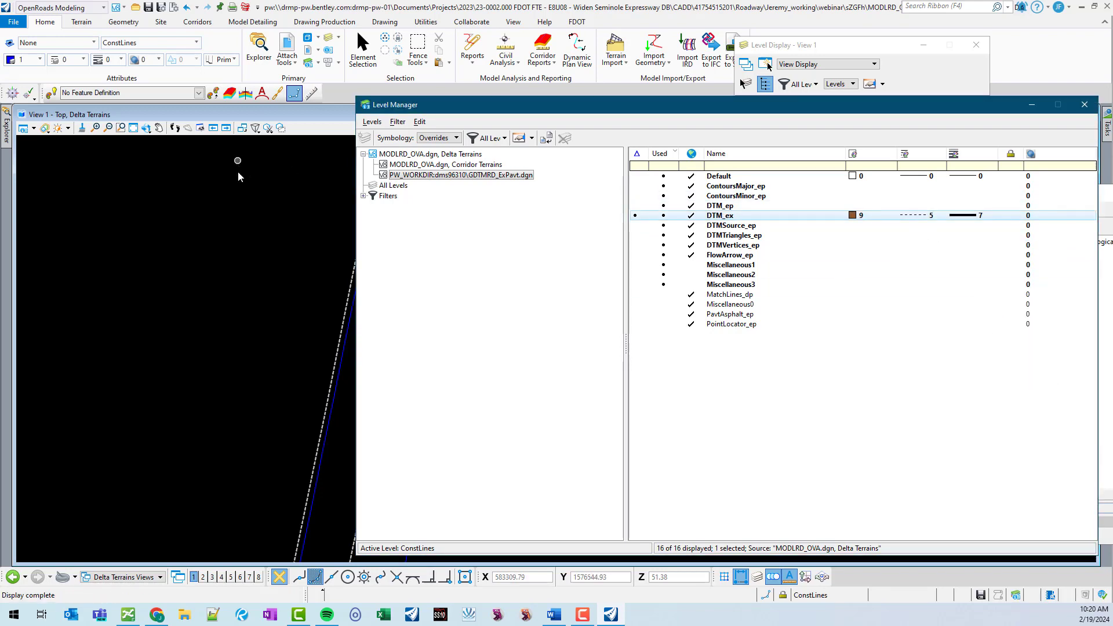
Override the Corridor Terrains DTM_px level with color 34, line style 3 and weight 5, then close Level Manager.
left_click(445, 165)
scroll(230, 278, "down", 3)
scroll(316, 271, "up", 2)
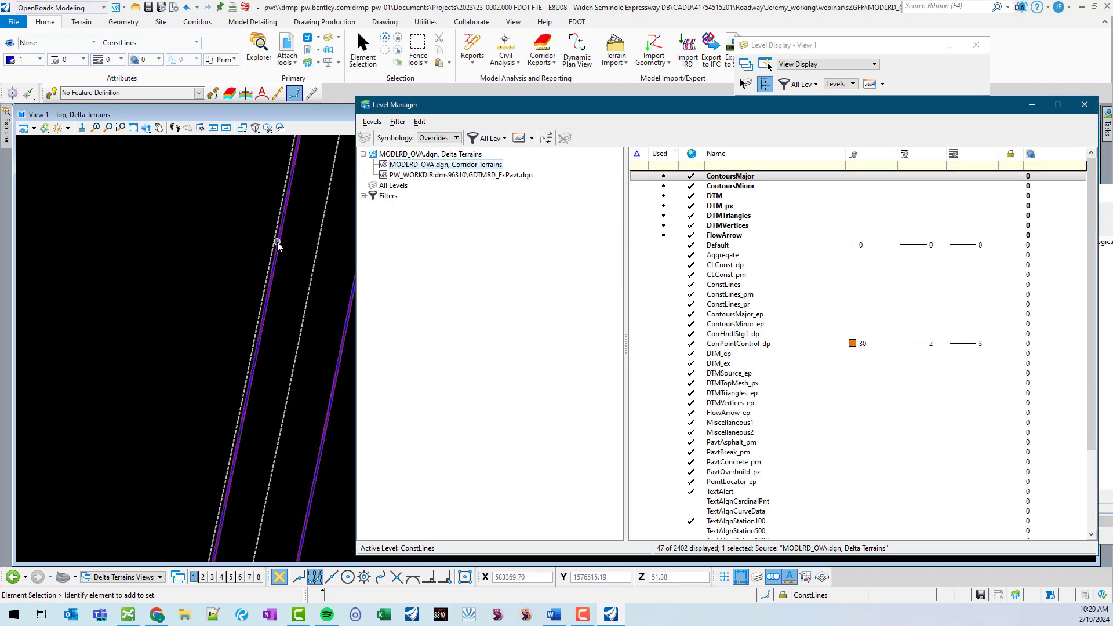
mouse_move(277, 242)
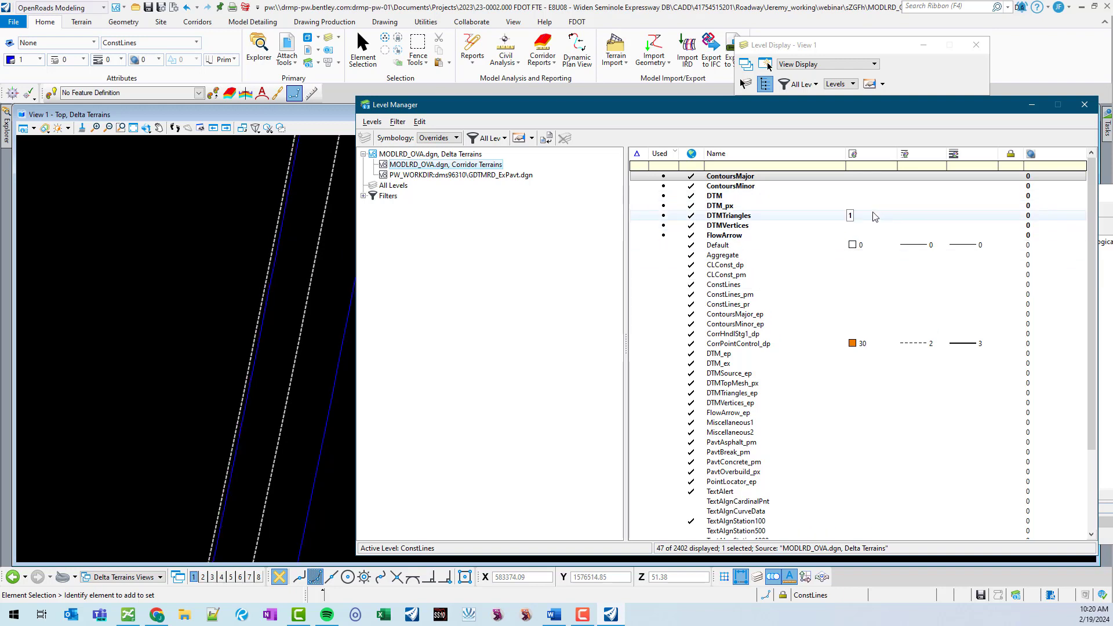
left_click(920, 207)
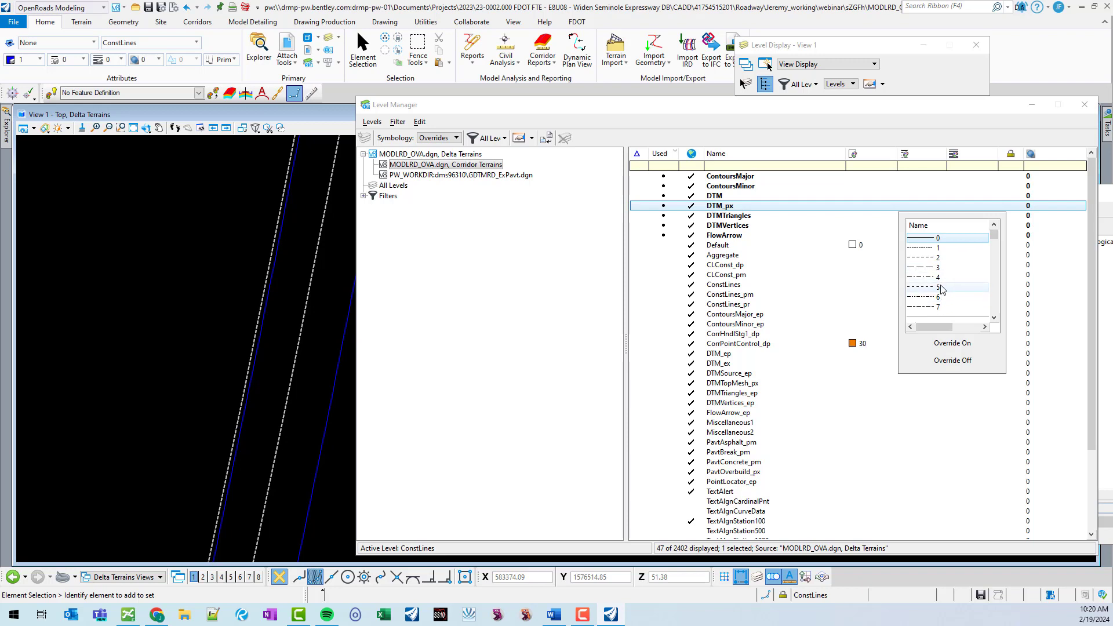
left_click(943, 265)
left_click(970, 210)
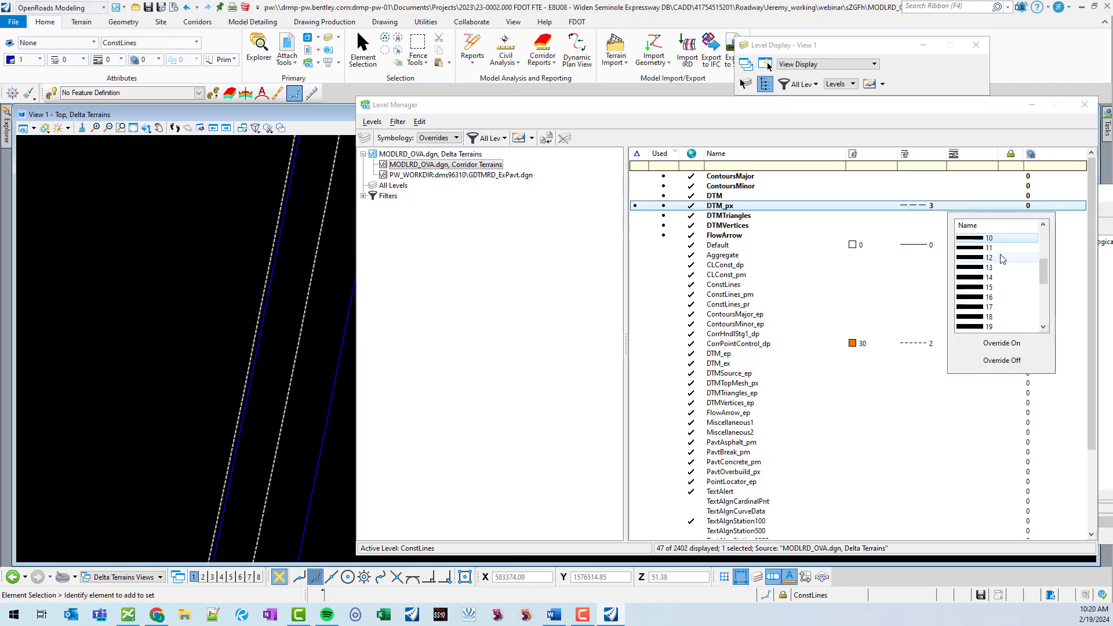
left_click(989, 238)
left_click(867, 206)
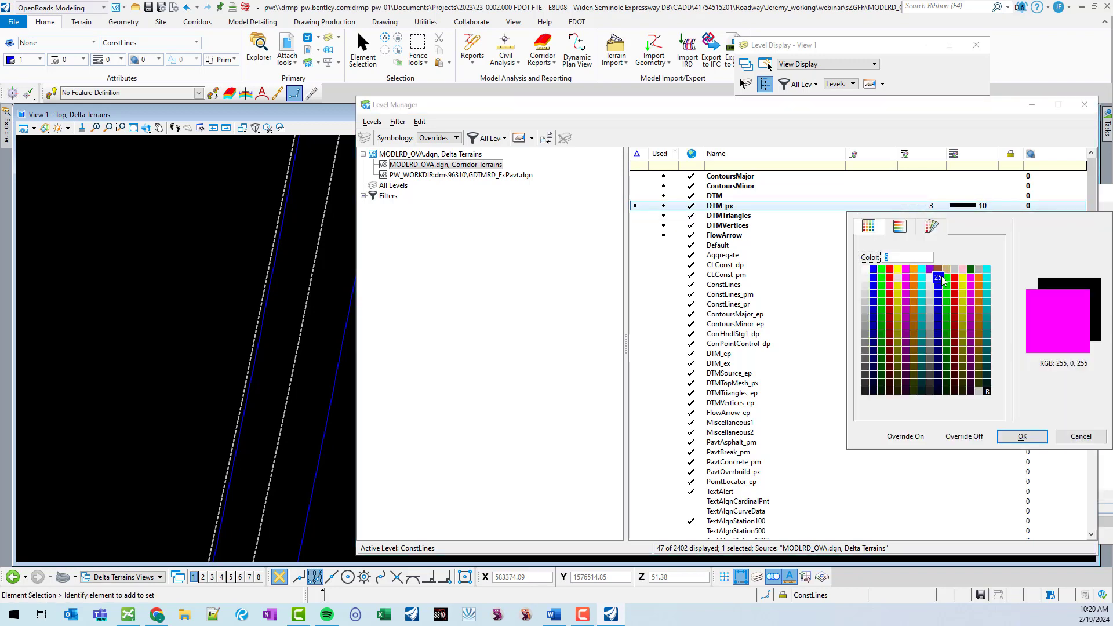
double_click(881, 286)
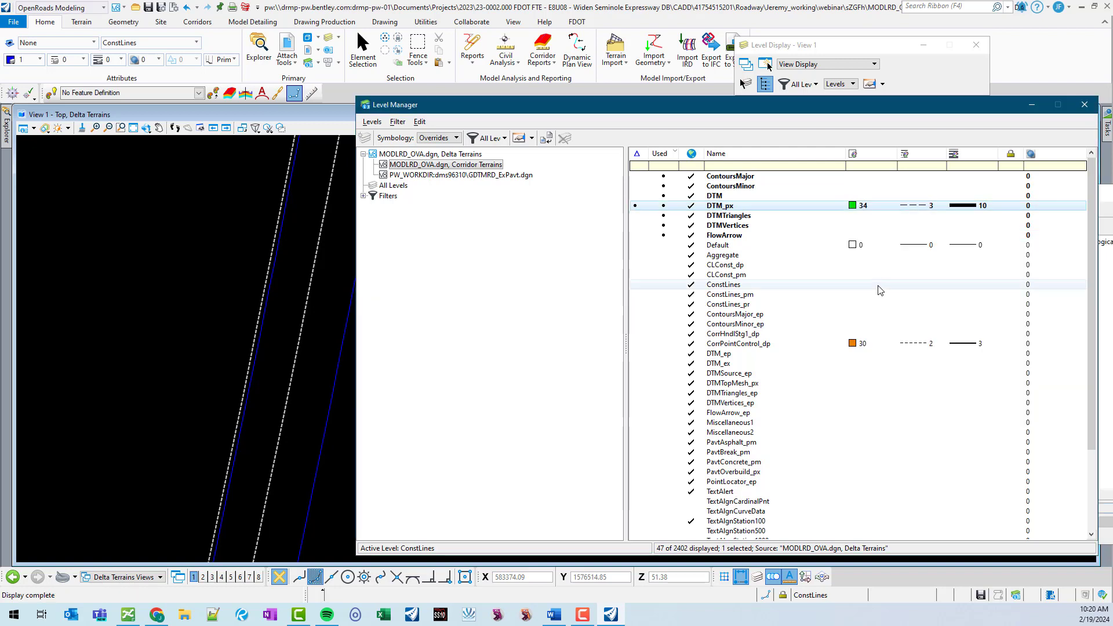
left_click(994, 205)
scroll(1001, 244, "up", 2)
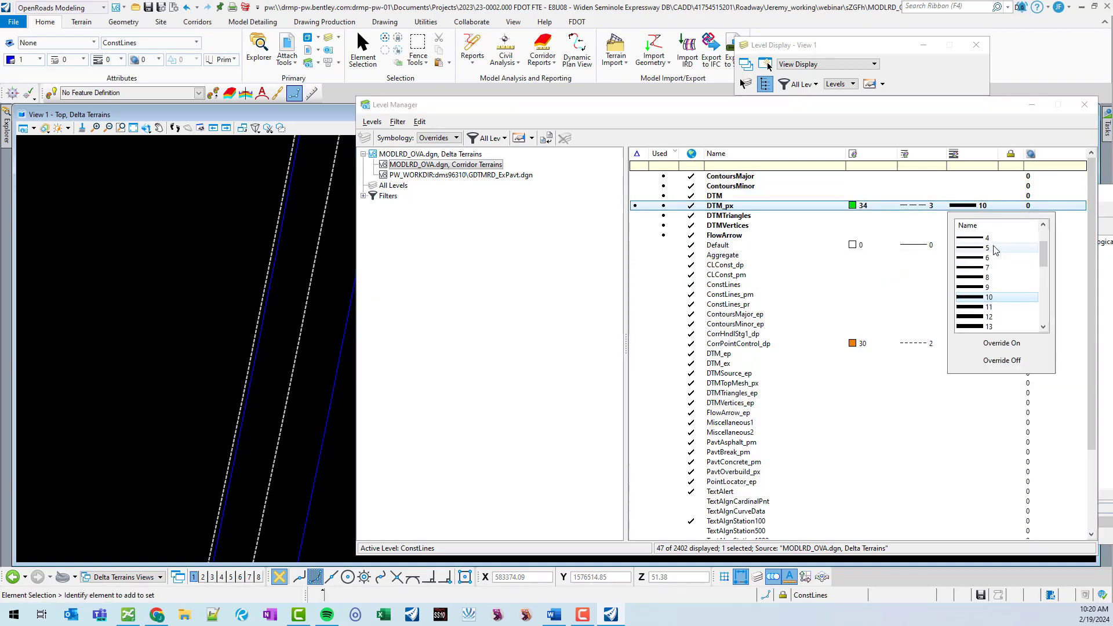
left_click(997, 248)
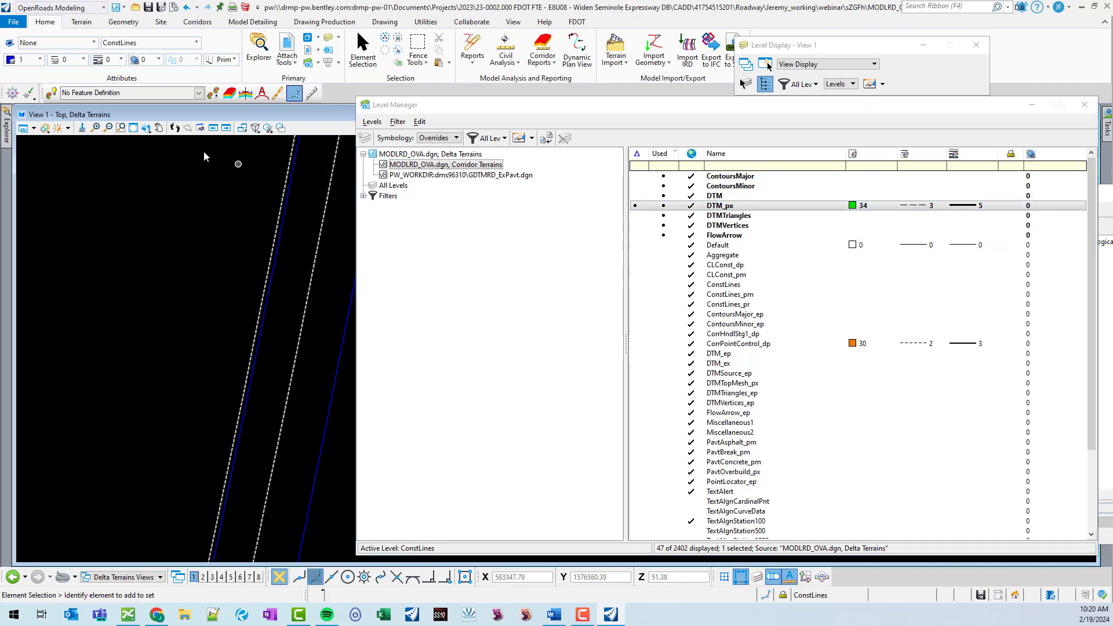
left_click(1085, 105)
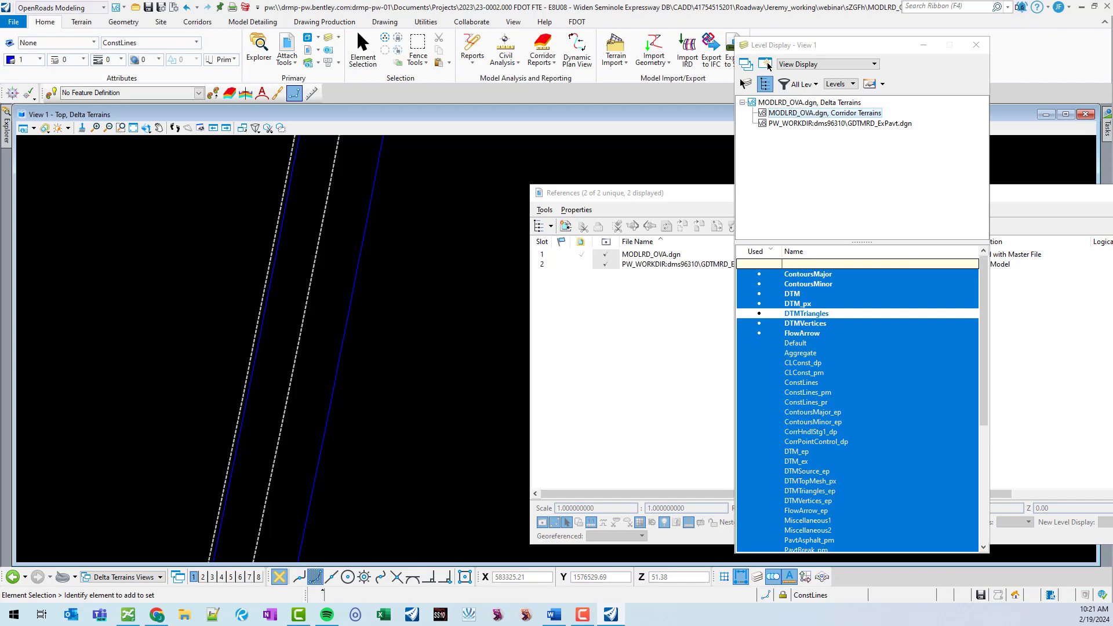
Close the View Attributes, Level Display and References dialogs and save the settings.
left_click(768, 65)
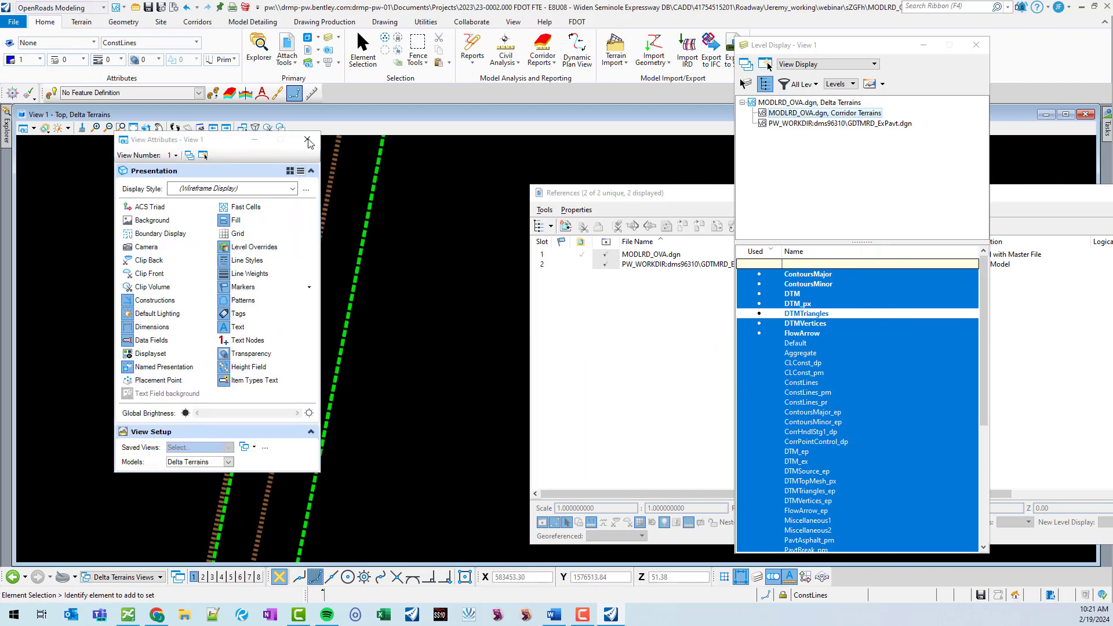
left_click(307, 140)
left_click(976, 45)
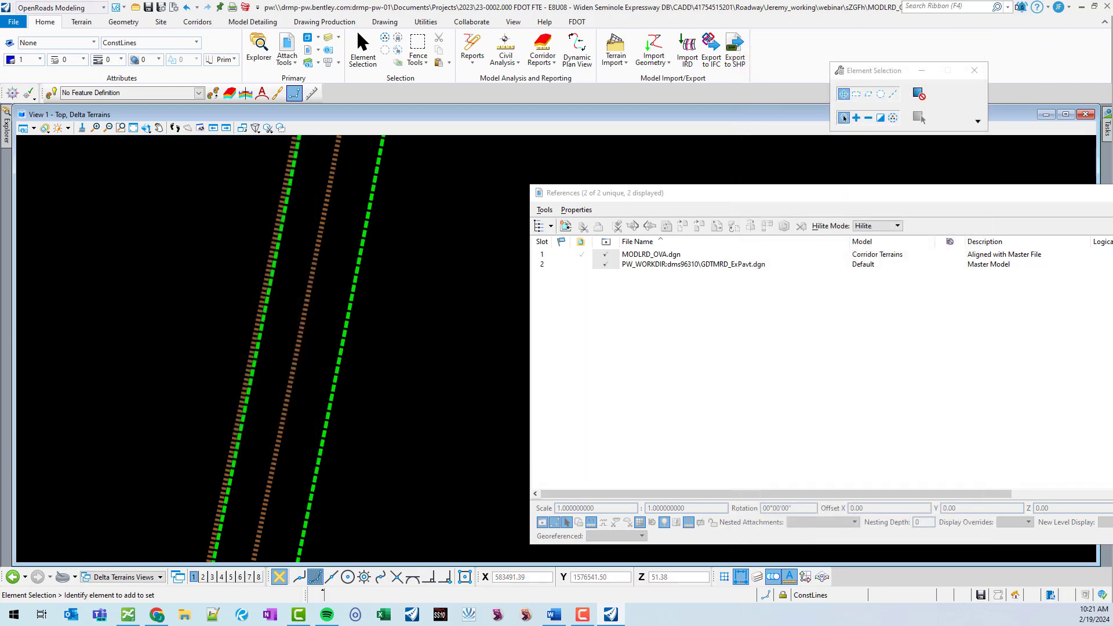
left_click(1102, 192)
key("ctrl+f")
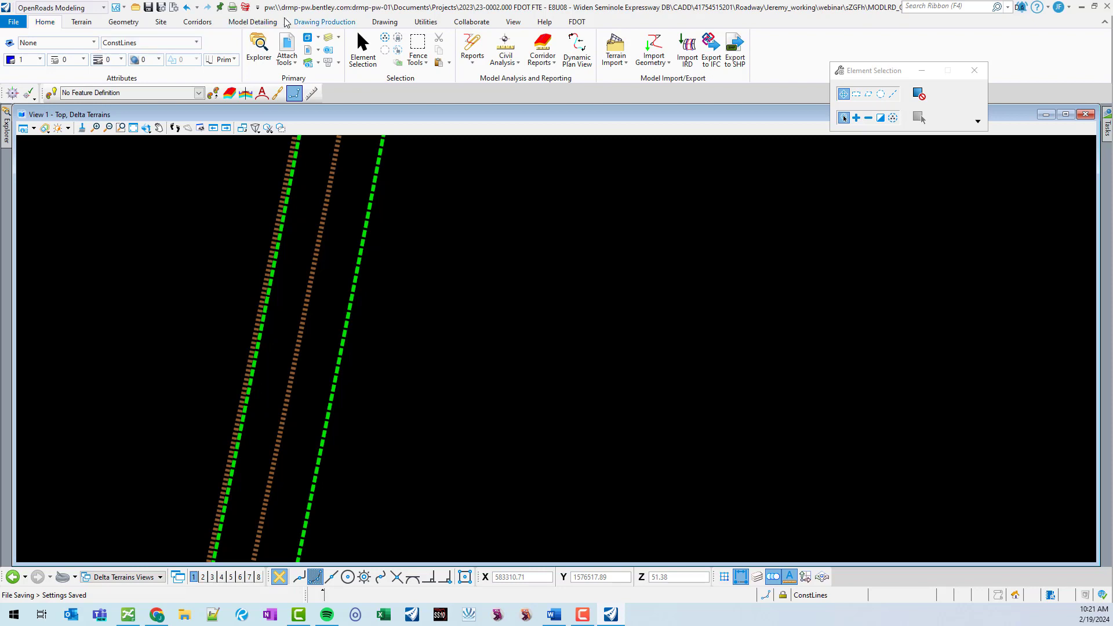
Start the Create Delta terrain command and name the delta terrain DTMDelta_SB.
left_click(82, 22)
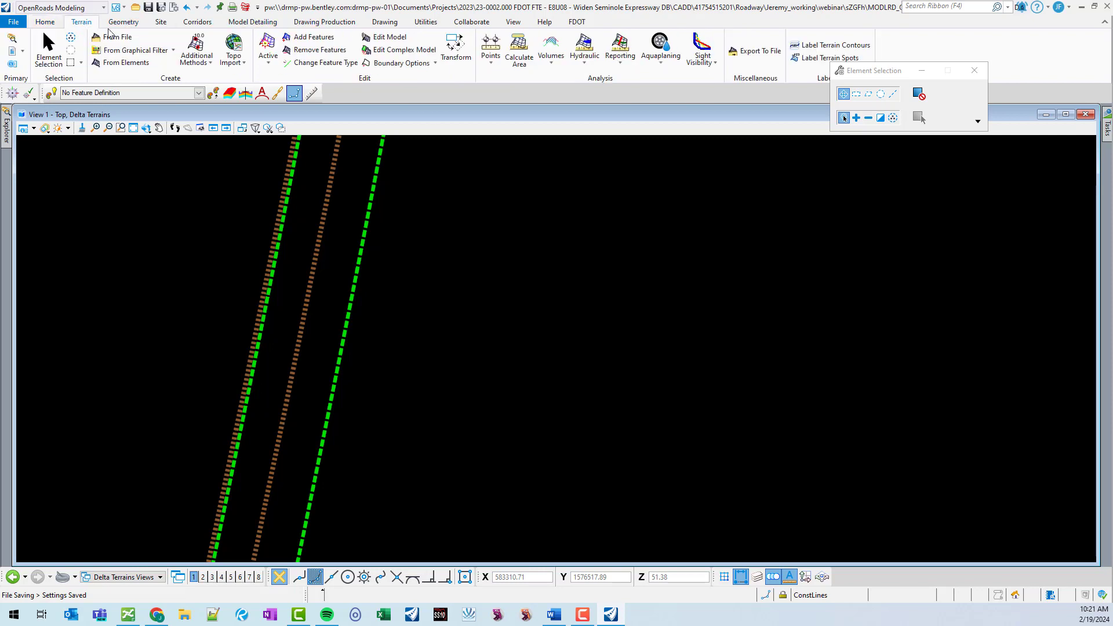
left_click(202, 61)
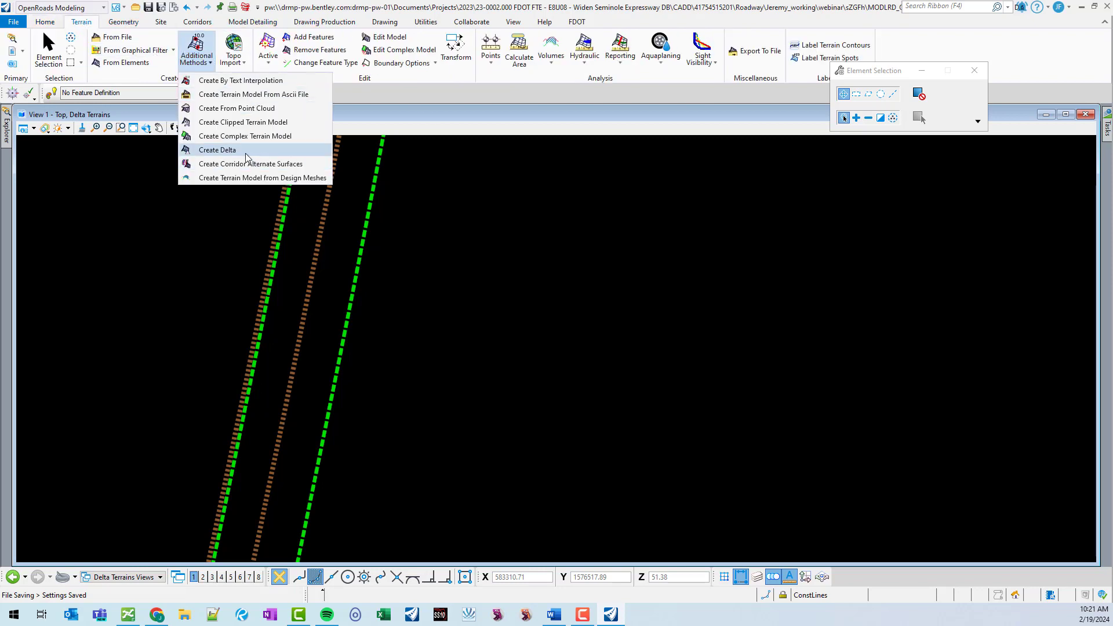
left_click(218, 150)
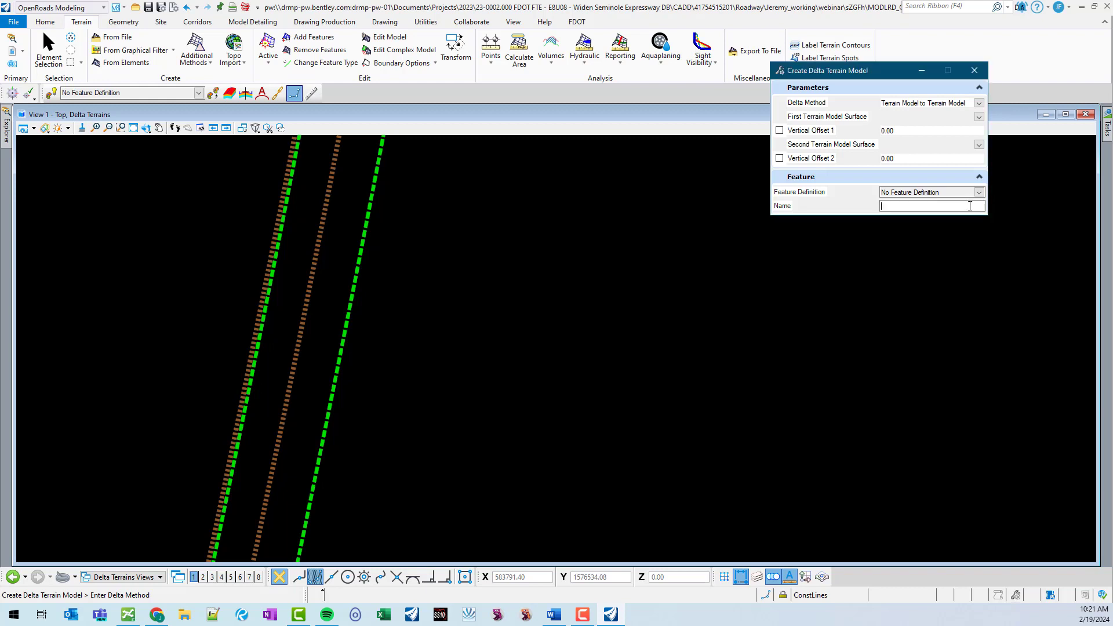
scroll(366, 297, "down", 3)
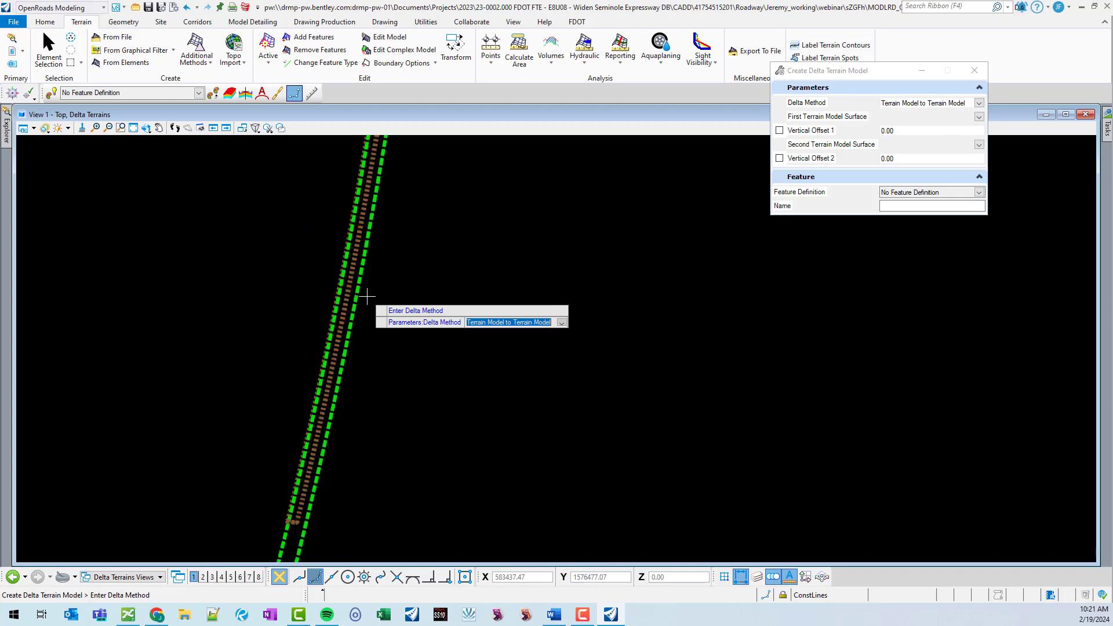
left_click(903, 206)
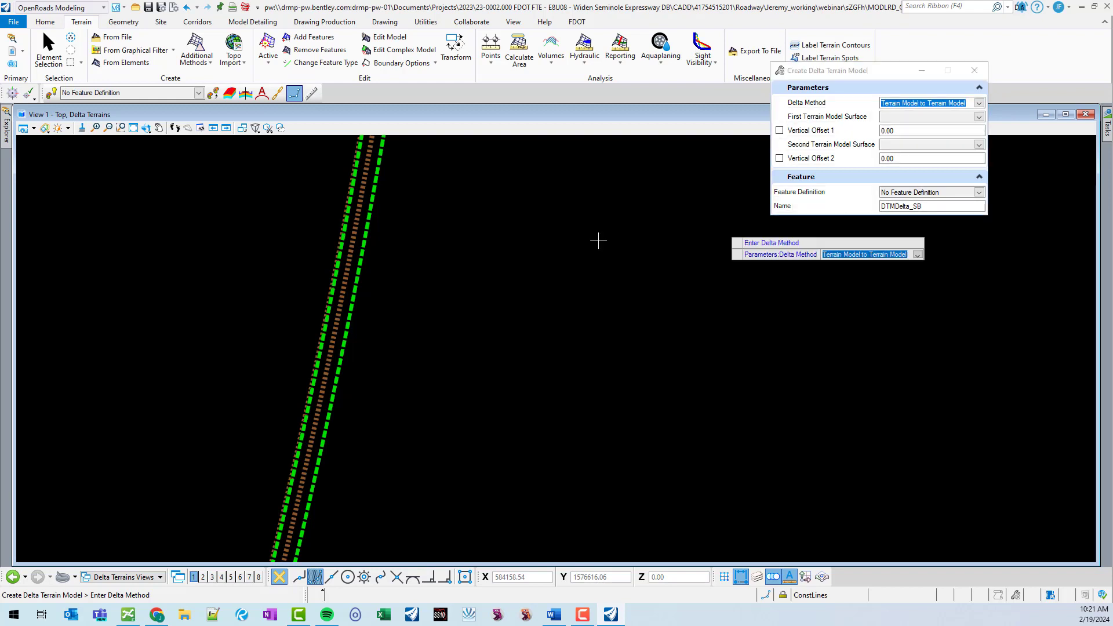
Accept the Terrain Model to Terrain Model method, then pick the proposed pavement terrain first and the existing pavement terrain second.
left_click(381, 198)
scroll(382, 199, "up", 5)
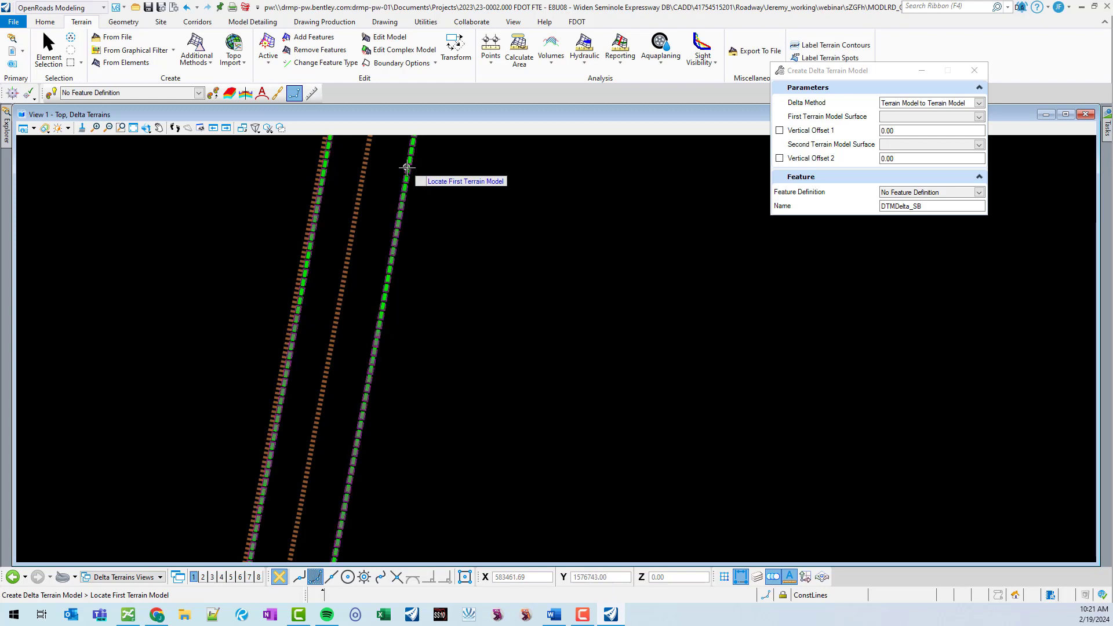
left_click(410, 170)
left_click(373, 192)
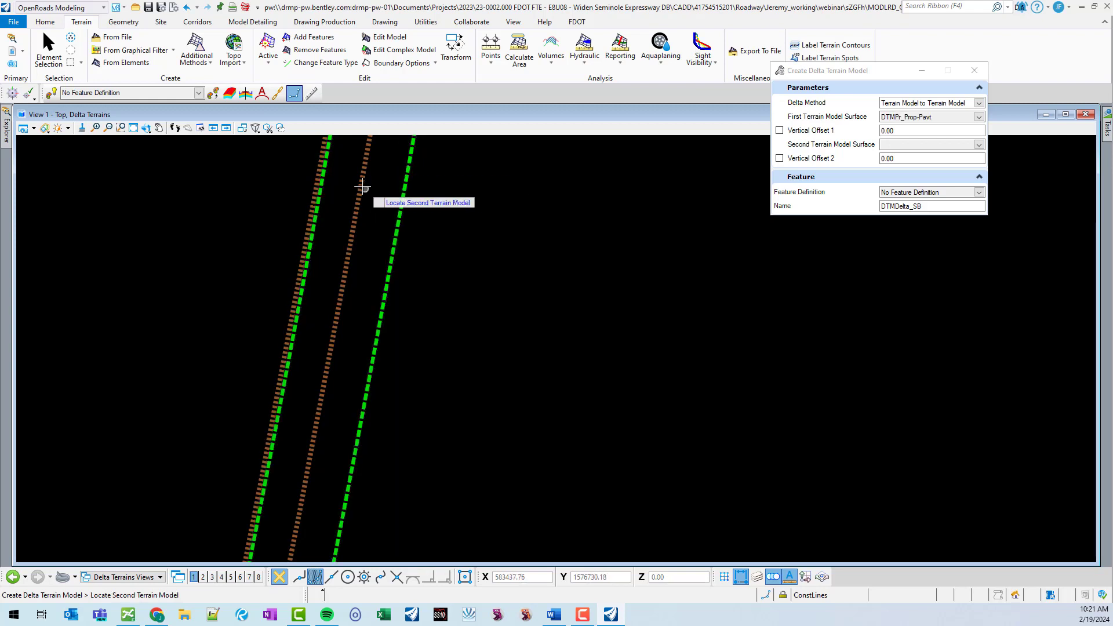
left_click(366, 179)
left_click(384, 180)
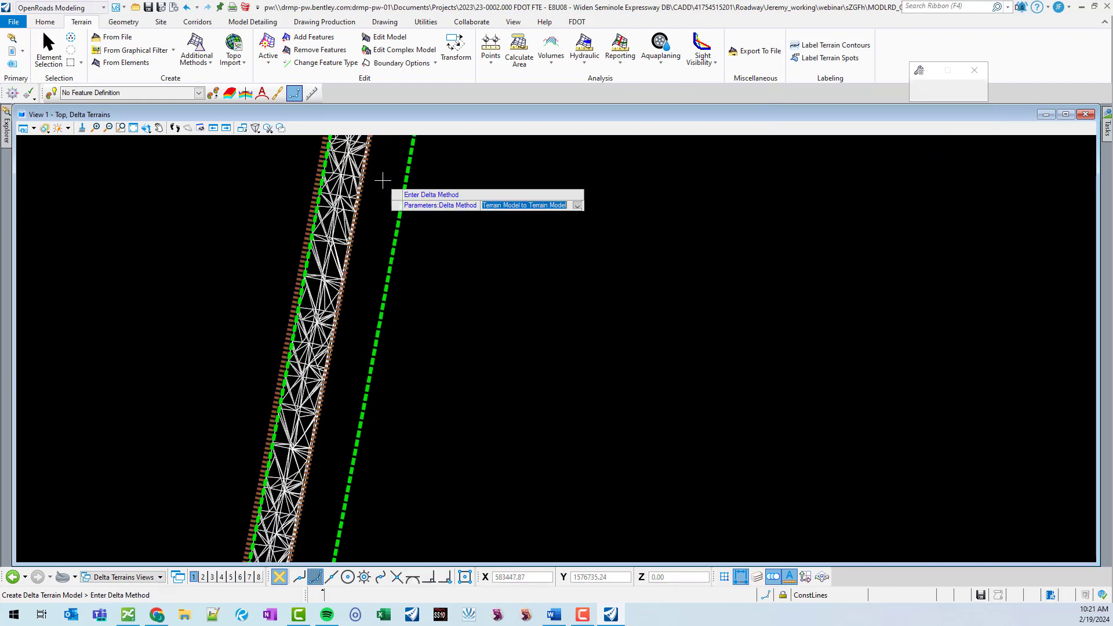
key("Escape")
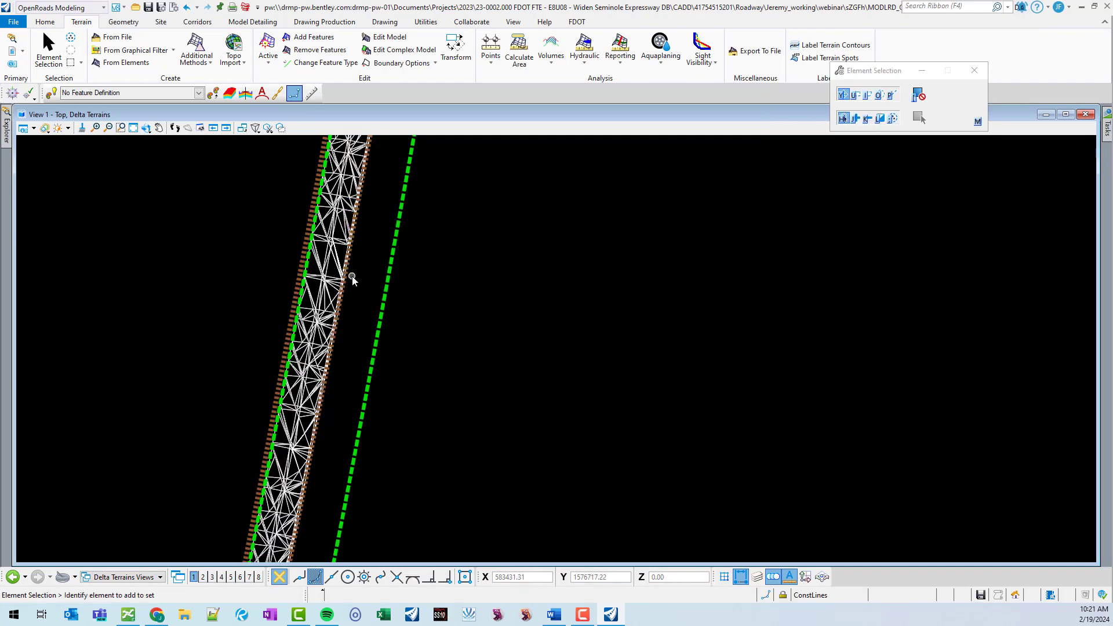
Inspect the new delta terrain's properties and pan along the corridor.
mouse_move(336, 233)
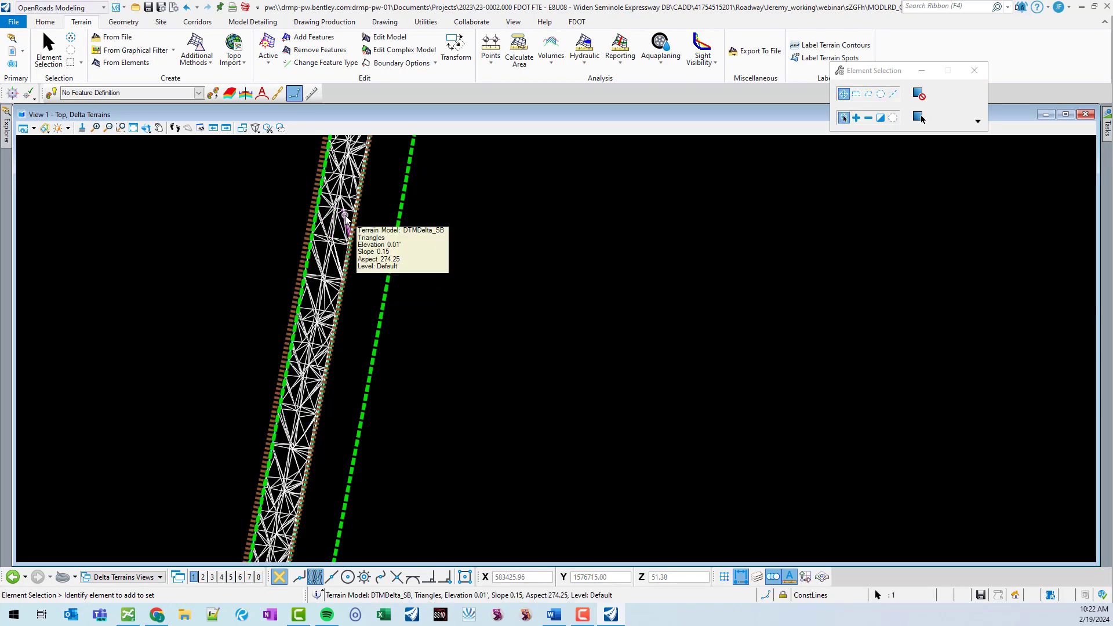
left_click(347, 218)
left_click(352, 210)
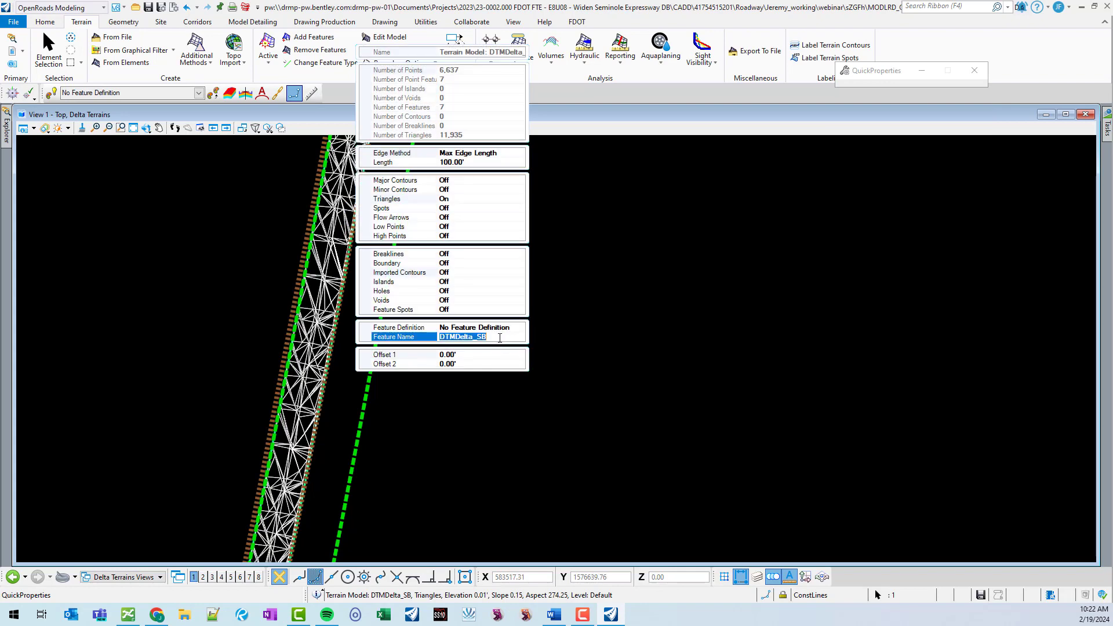
right_click(500, 338)
left_click(527, 376)
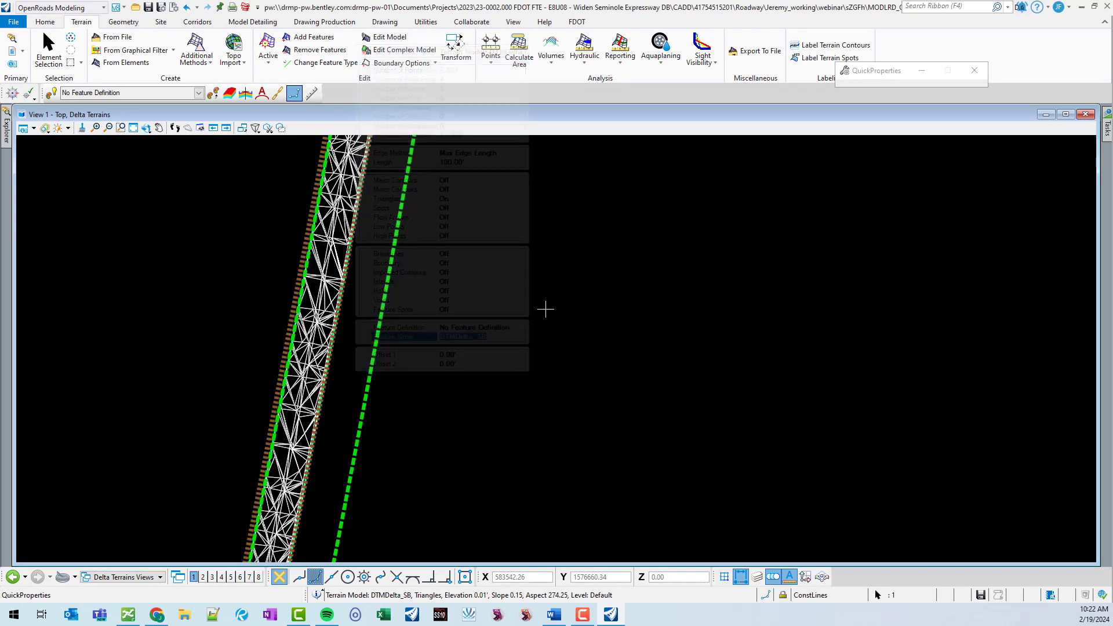
scroll(740, 294, "down", 6)
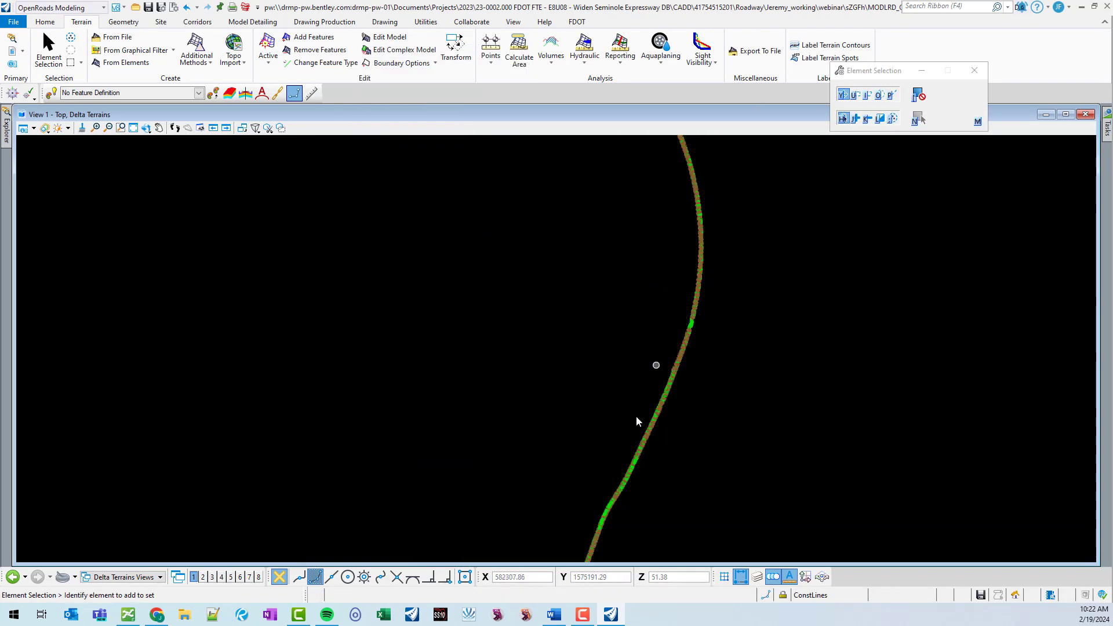
scroll(649, 379, "up", 8)
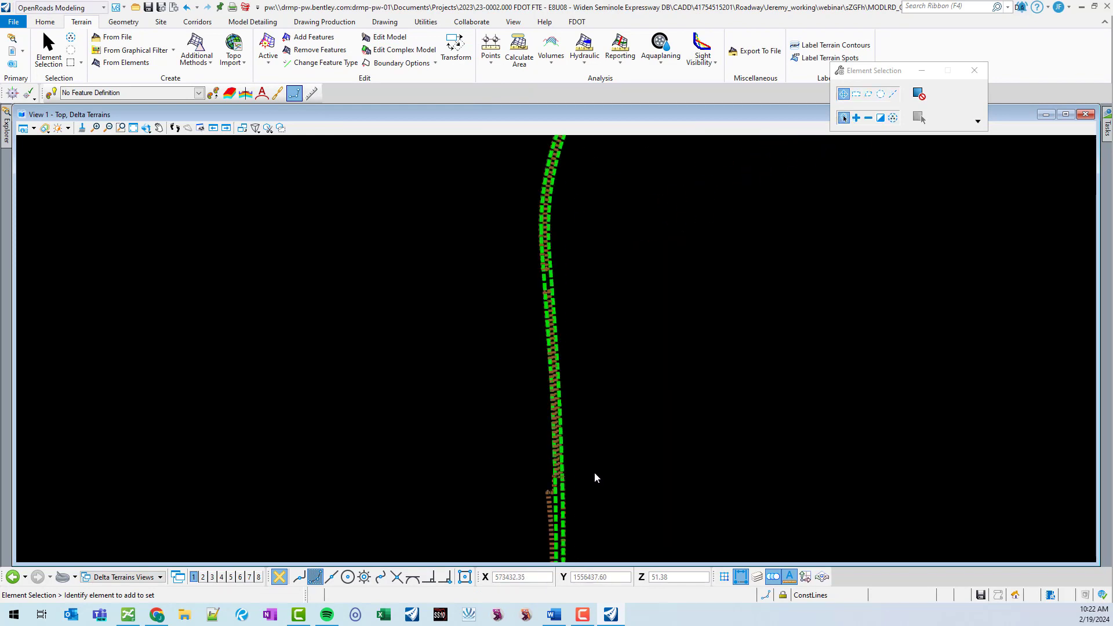
scroll(541, 388, "down", 3)
scroll(620, 438, "up", 2)
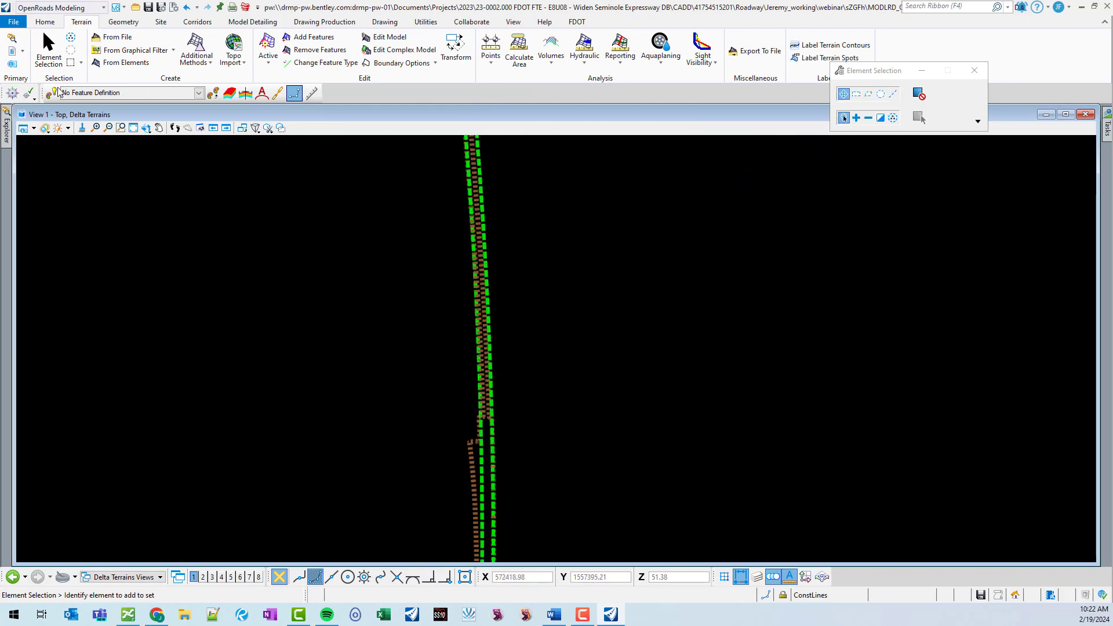
Restart Create Delta with the delta terrain name DTMDelta_SB at the next pavement section.
left_click(130, 64)
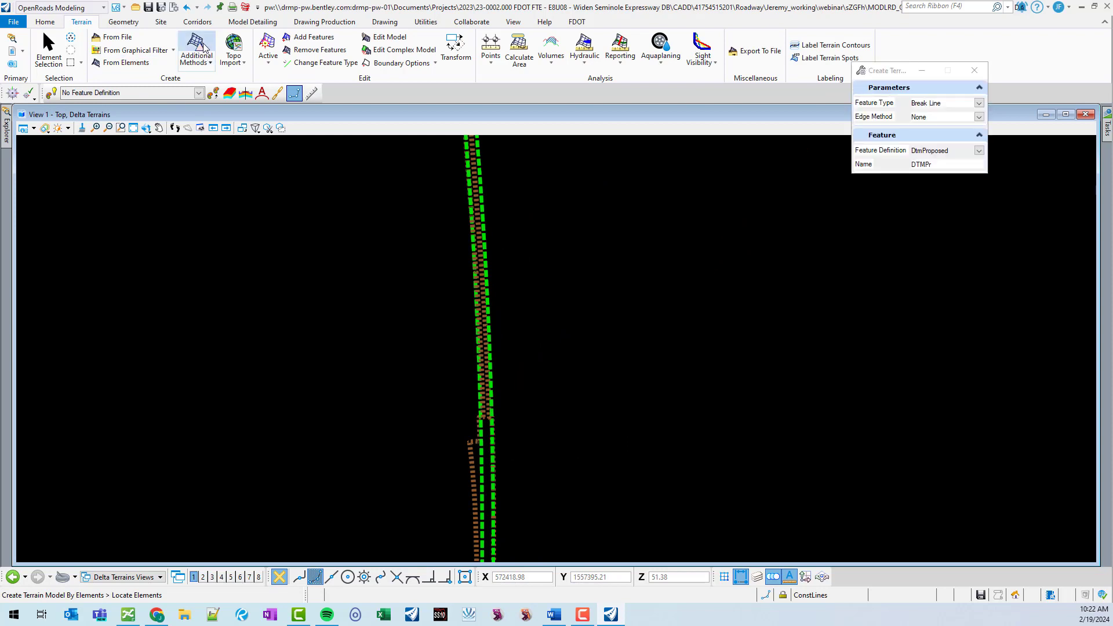
left_click(941, 206)
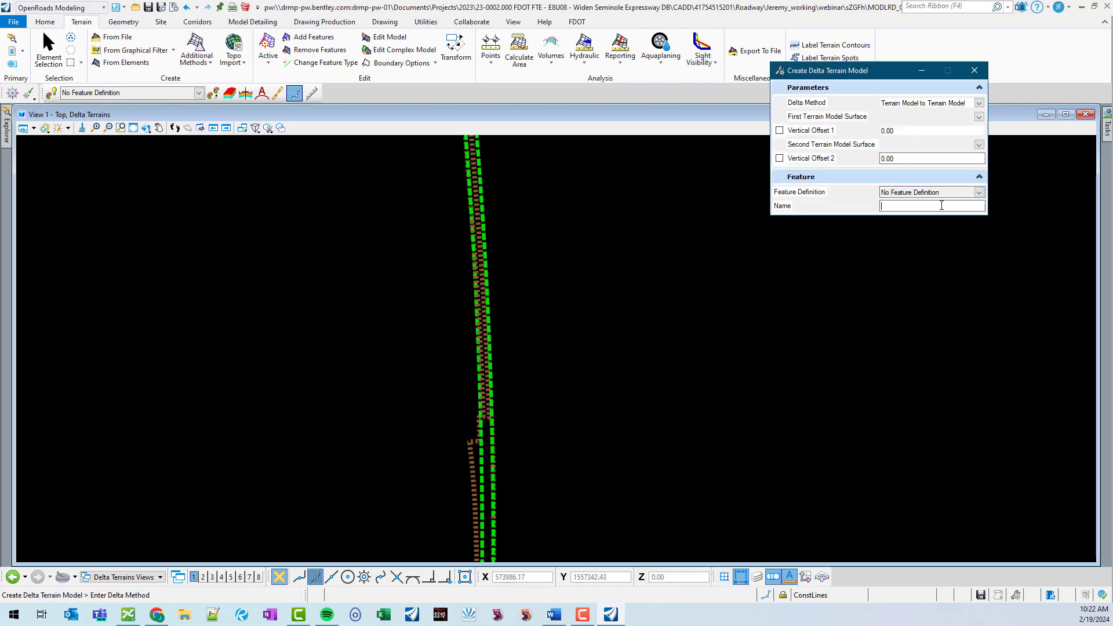
key("Tab")
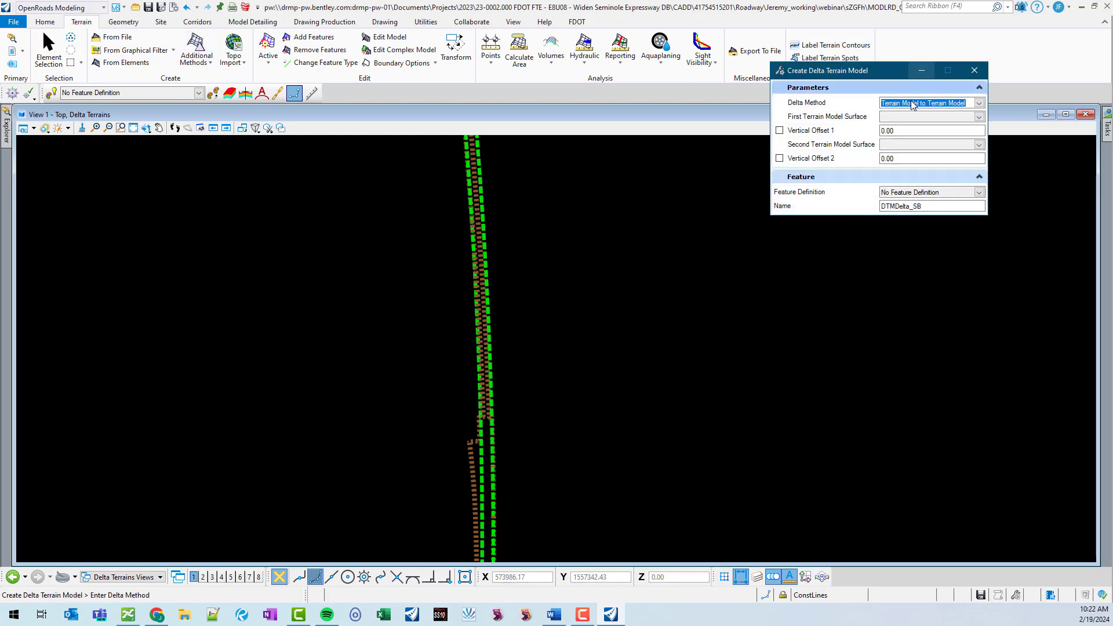
scroll(505, 429, "down", 3)
scroll(497, 505, "up", 3)
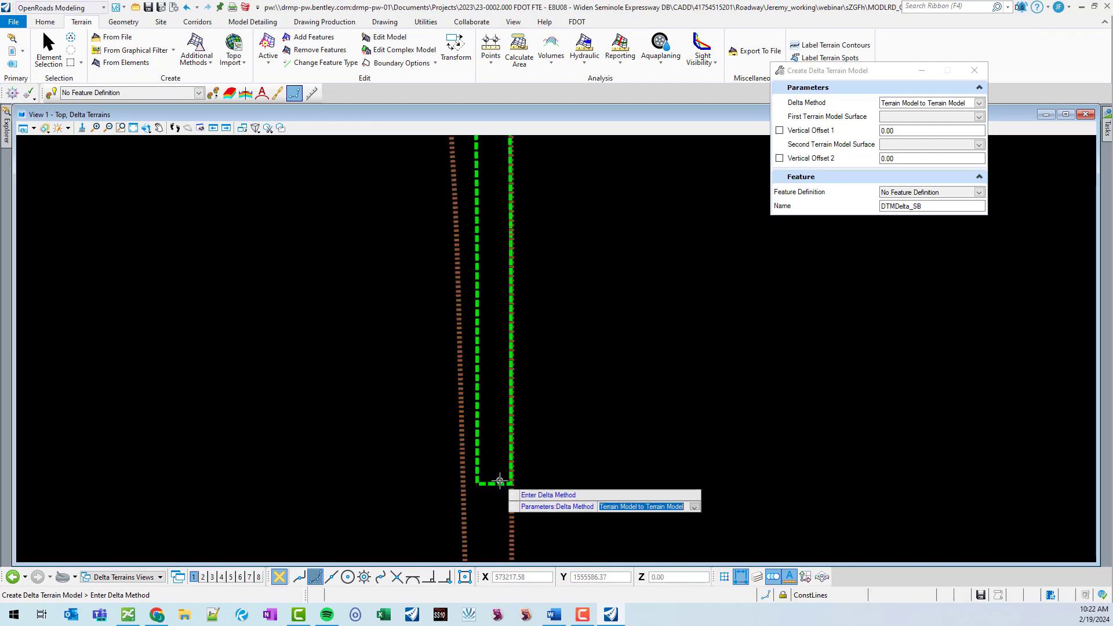
Select the proposed pavement terrain as first model and the existing pavement terrain as second to create the delta.
left_click(497, 475)
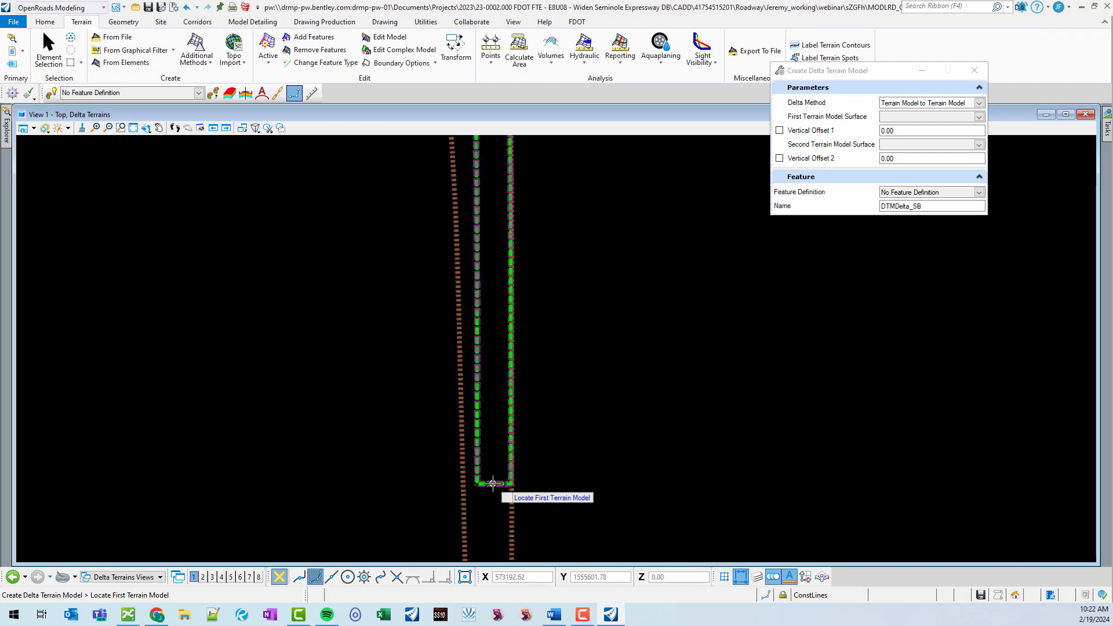
left_click(456, 439)
left_click(458, 439)
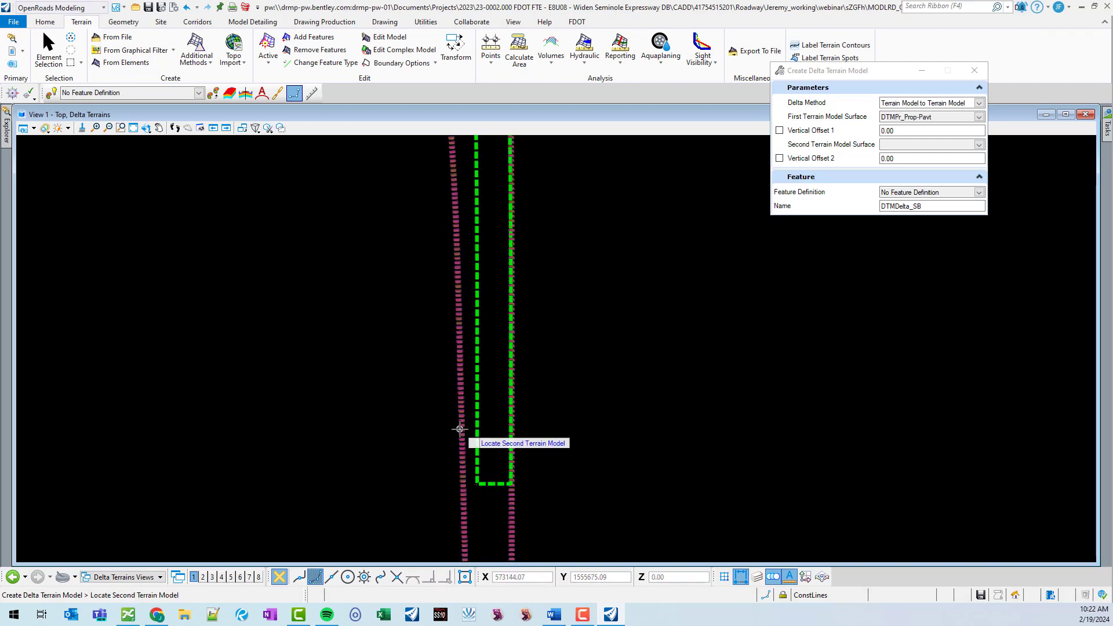
left_click(459, 429)
left_click(423, 403)
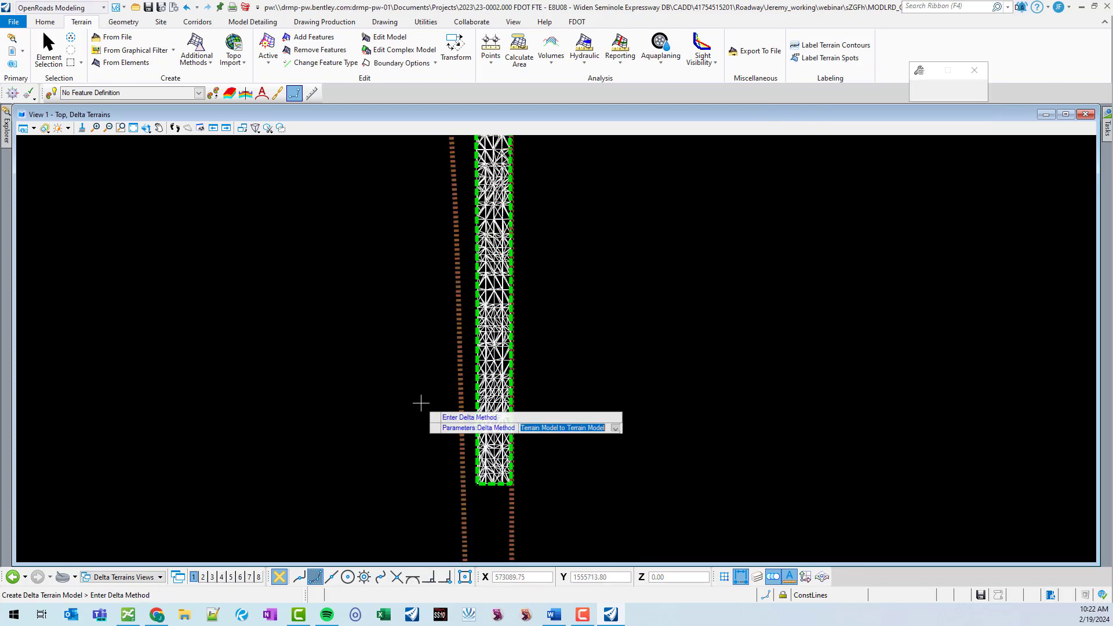
key("Escape")
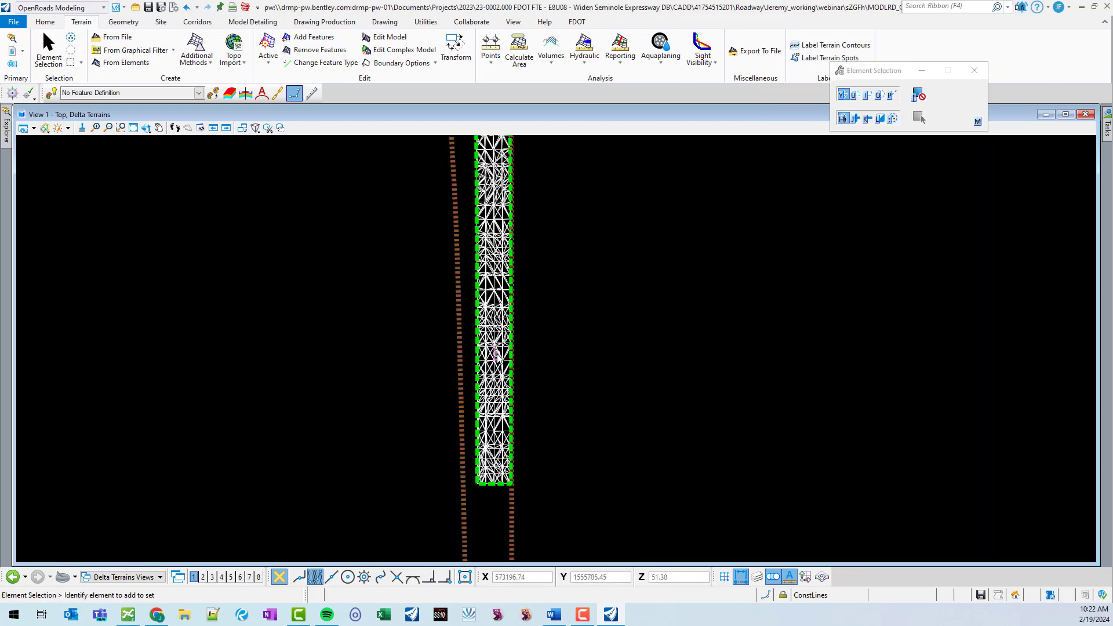
Create another delta terrain named DTMDelta_SB between the proposed and existing pavement terrains further along the corridor.
scroll(629, 458, "down", 6)
scroll(638, 286, "up", 2)
scroll(596, 421, "up", 1)
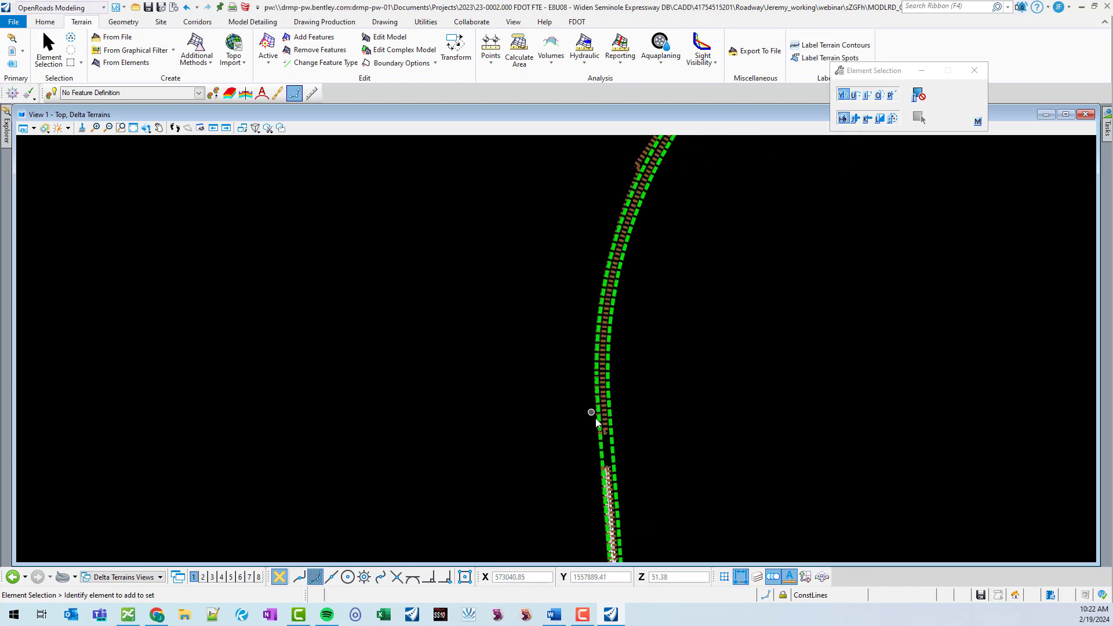
scroll(653, 426, "up", 3)
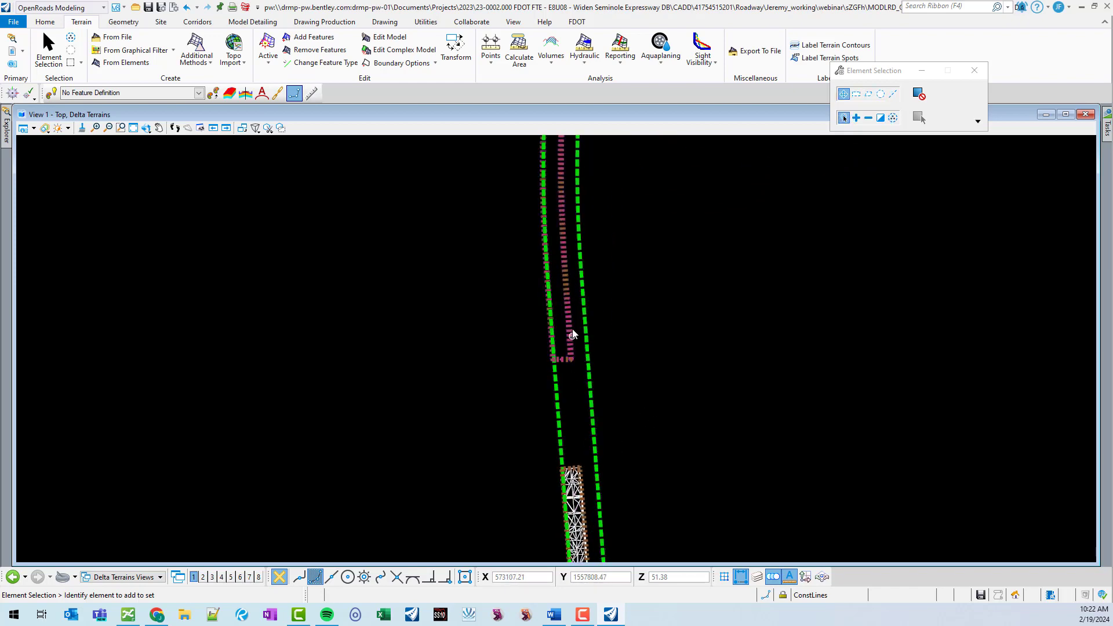
scroll(621, 385, "down", 3)
scroll(802, 224, "up", 3)
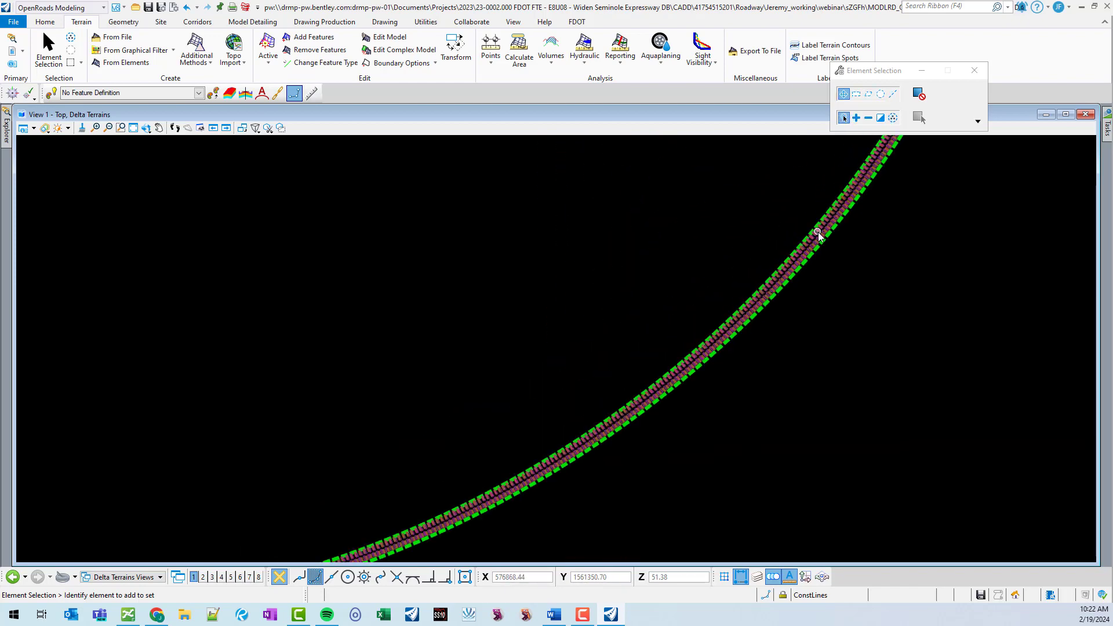
scroll(713, 294, "down", 4)
scroll(504, 406, "up", 3)
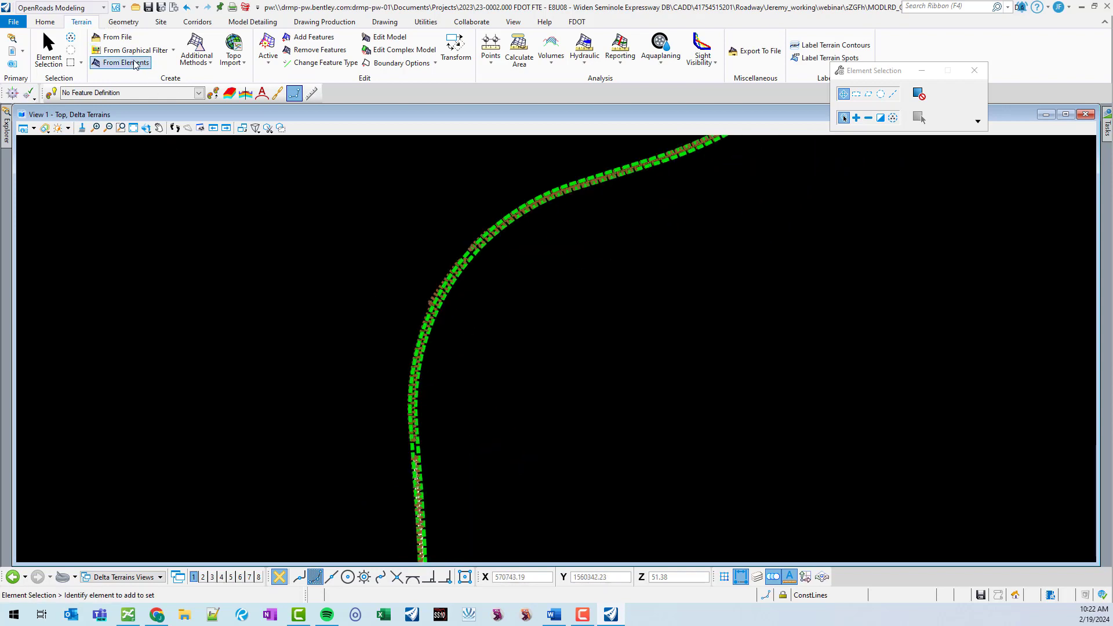
left_click(197, 44)
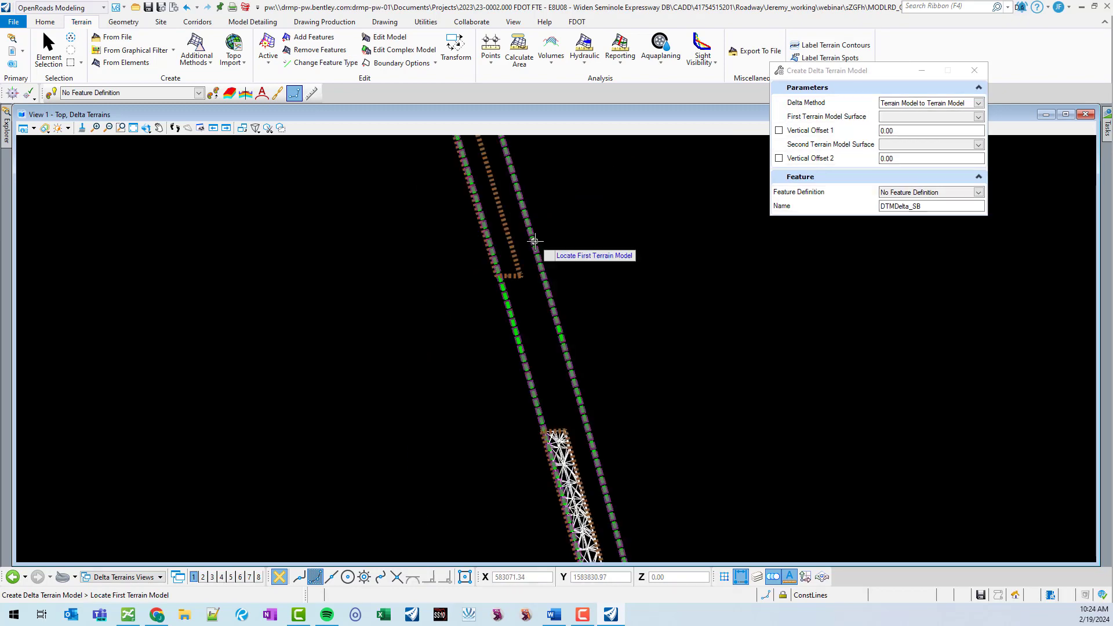
left_click(461, 263)
left_click(519, 251)
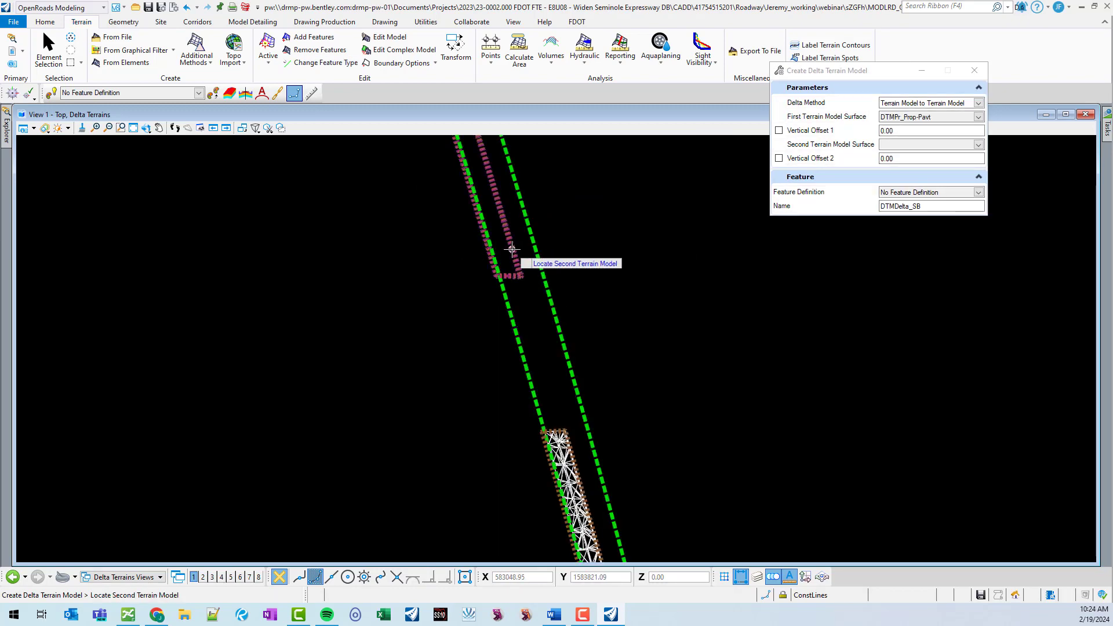
left_click(512, 249)
left_click(568, 305)
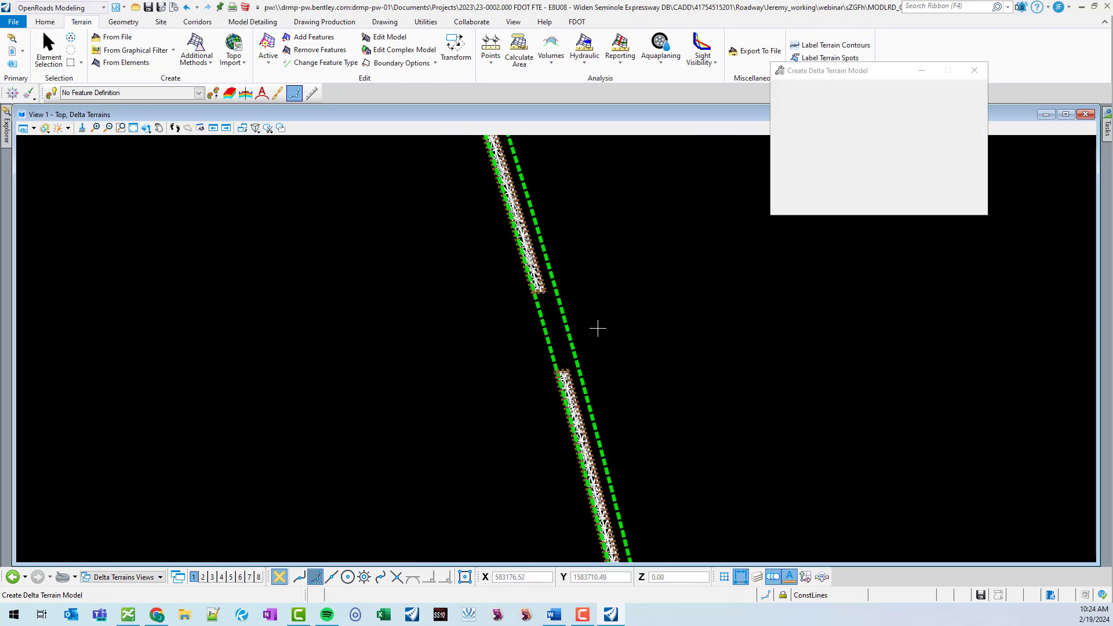
Browse the delta terrain models in Explorer and zoom to DTMDelta_SB in the view.
left_click(5, 138)
left_click(20, 174)
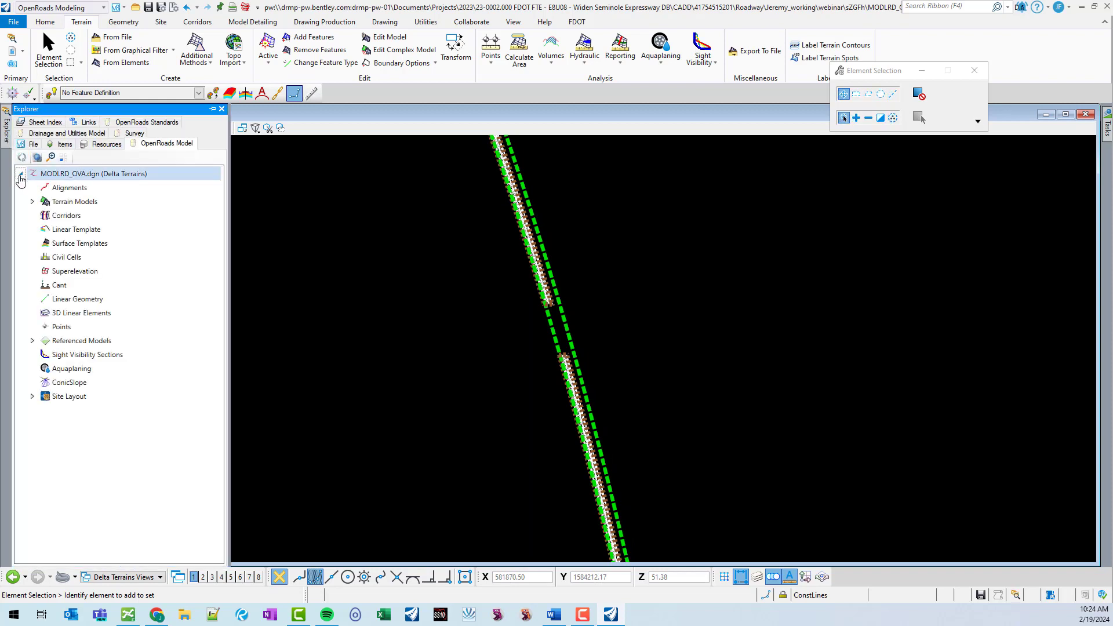
left_click(33, 202)
left_click(44, 215)
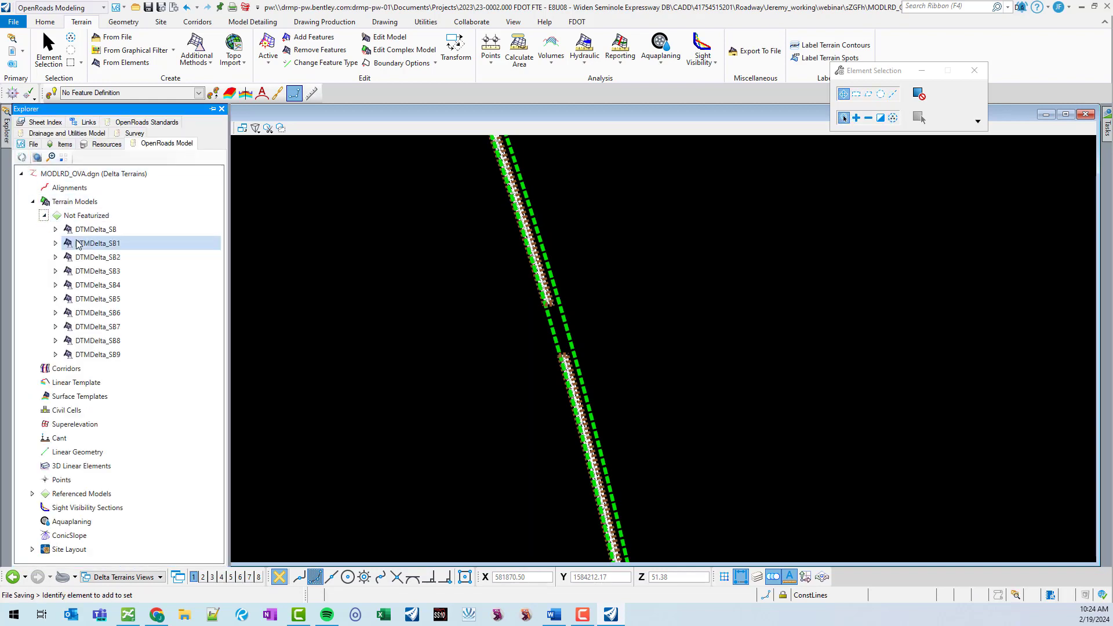
right_click(112, 229)
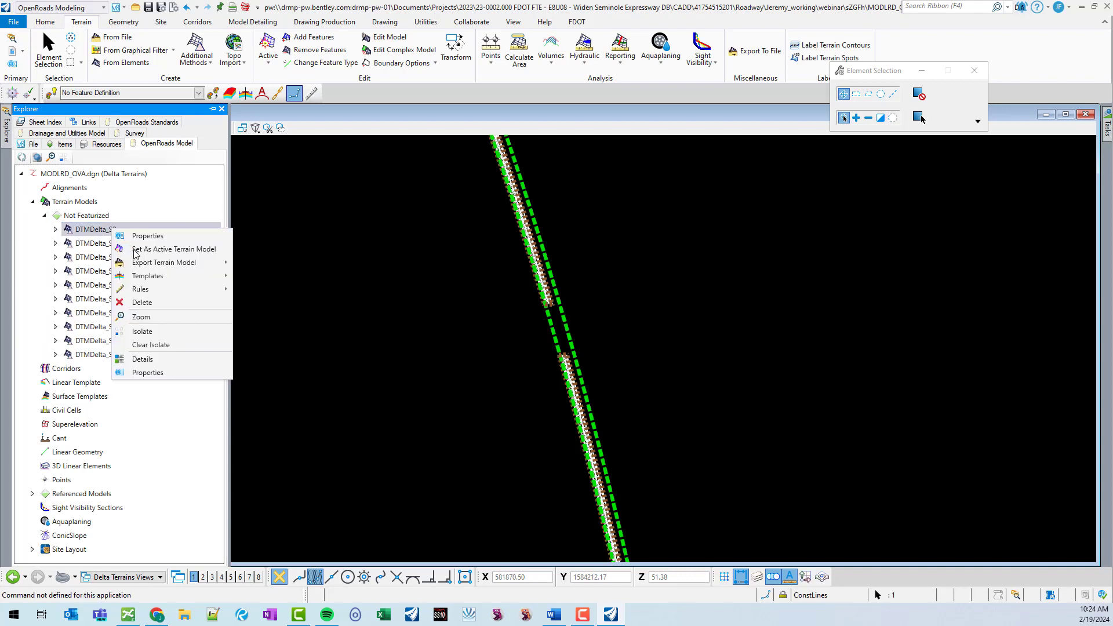
left_click(166, 318)
scroll(496, 271, "down", 8)
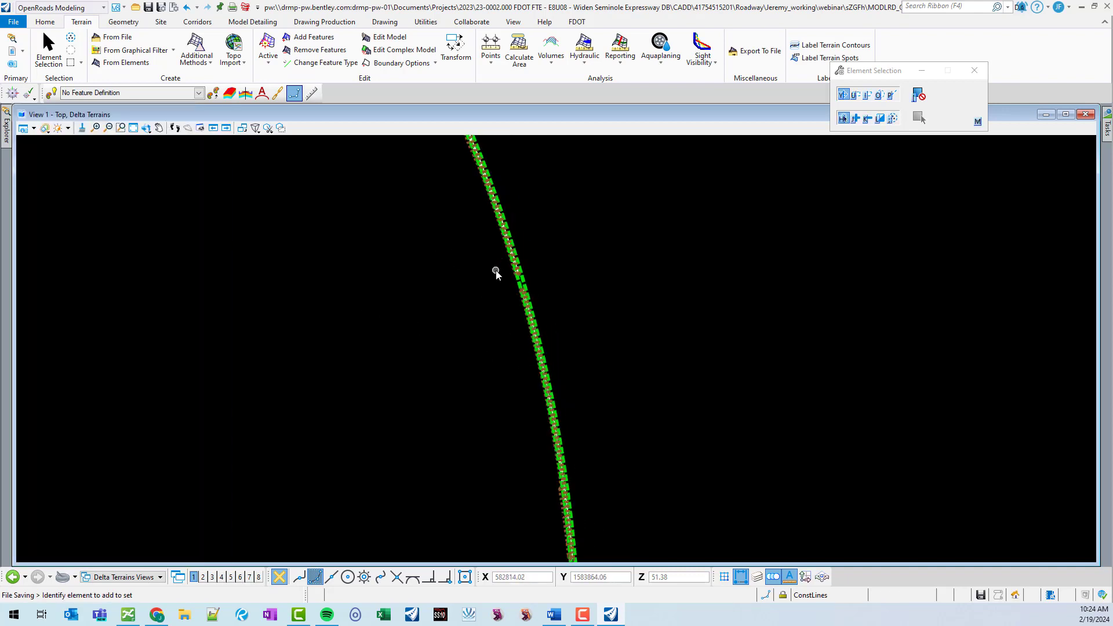
scroll(485, 479, "up", 4)
scroll(484, 485, "up", 5)
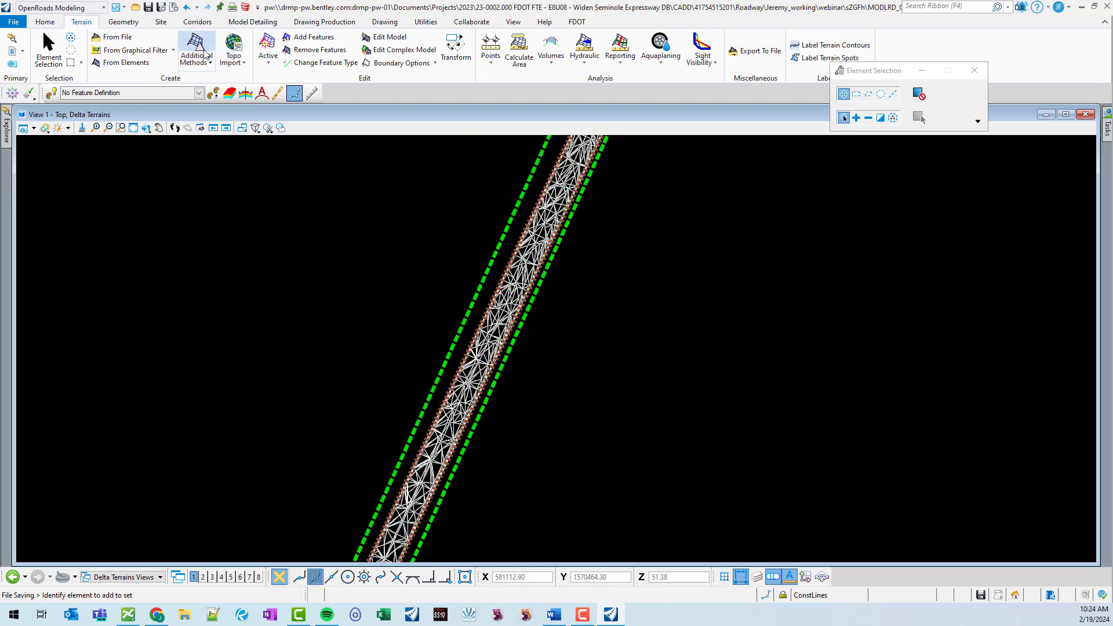
Turn off the display of both attached references, MODLRD_OVA.dgn and GDTMRD_ExPavt.dgn.
scroll(485, 241, "up", 2)
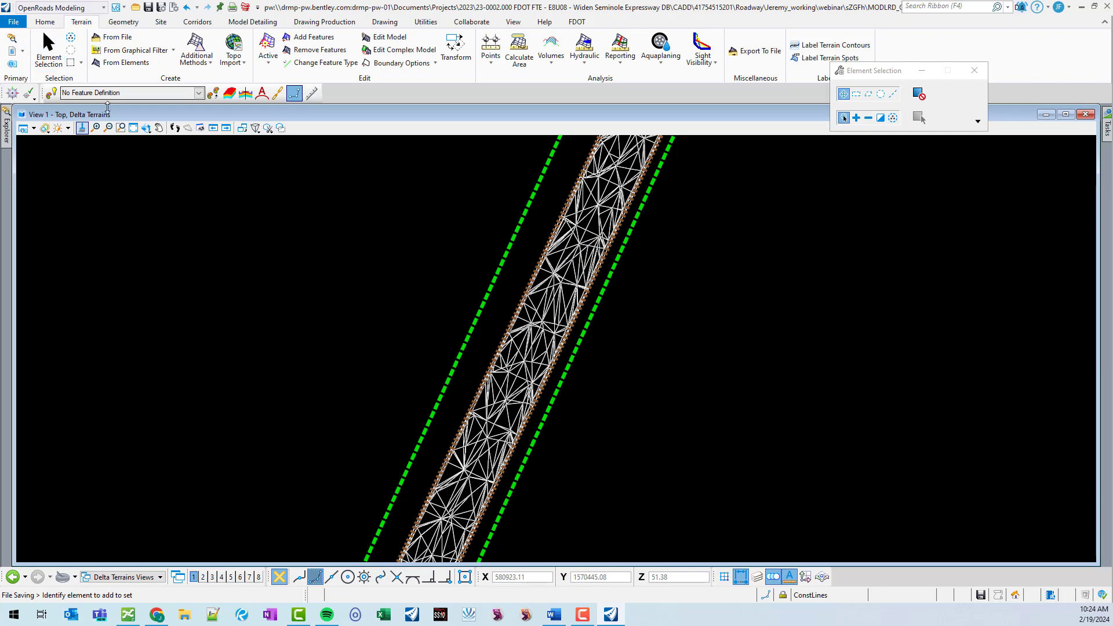
left_click(38, 23)
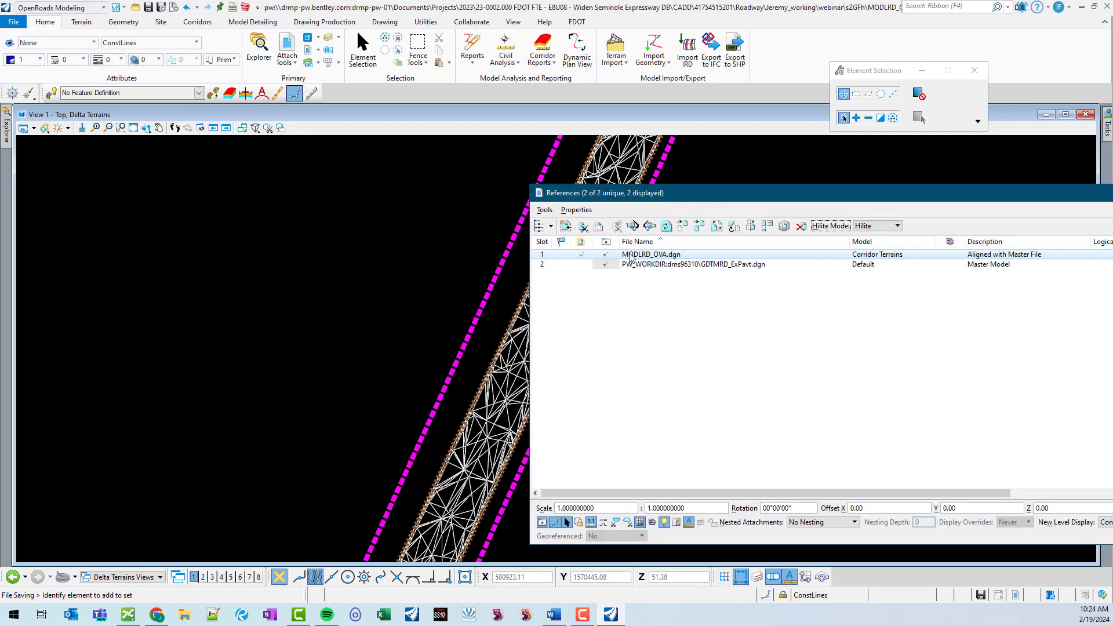
left_click(607, 255)
left_click(606, 265)
left_click(1112, 193)
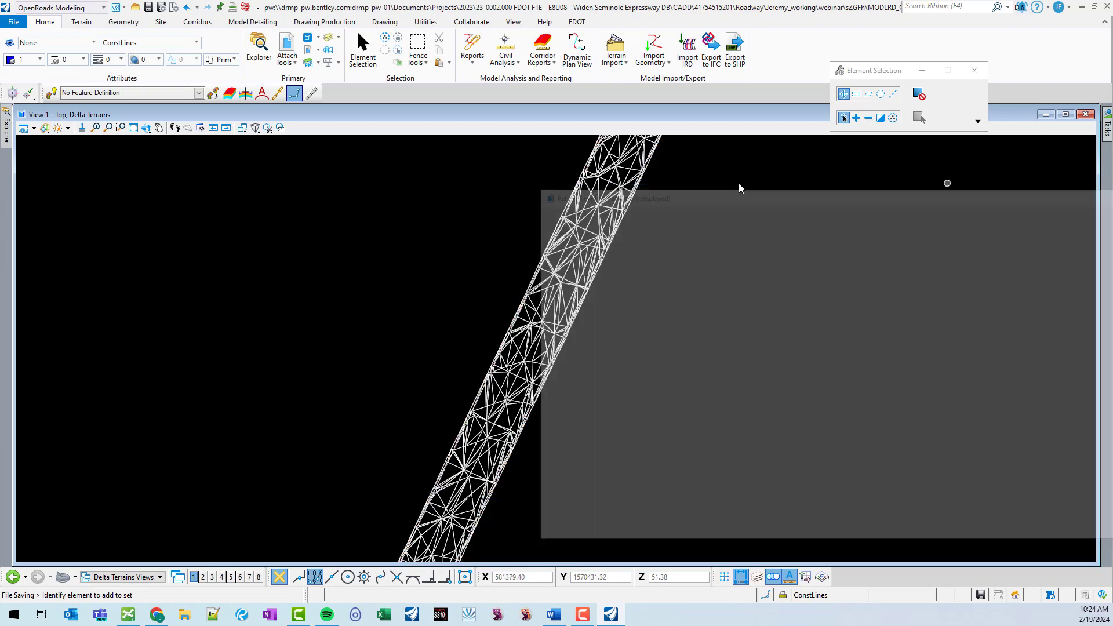
Apply the _Thematic:Height (Delta overbuild) display style to the delta terrain view.
left_click(45, 128)
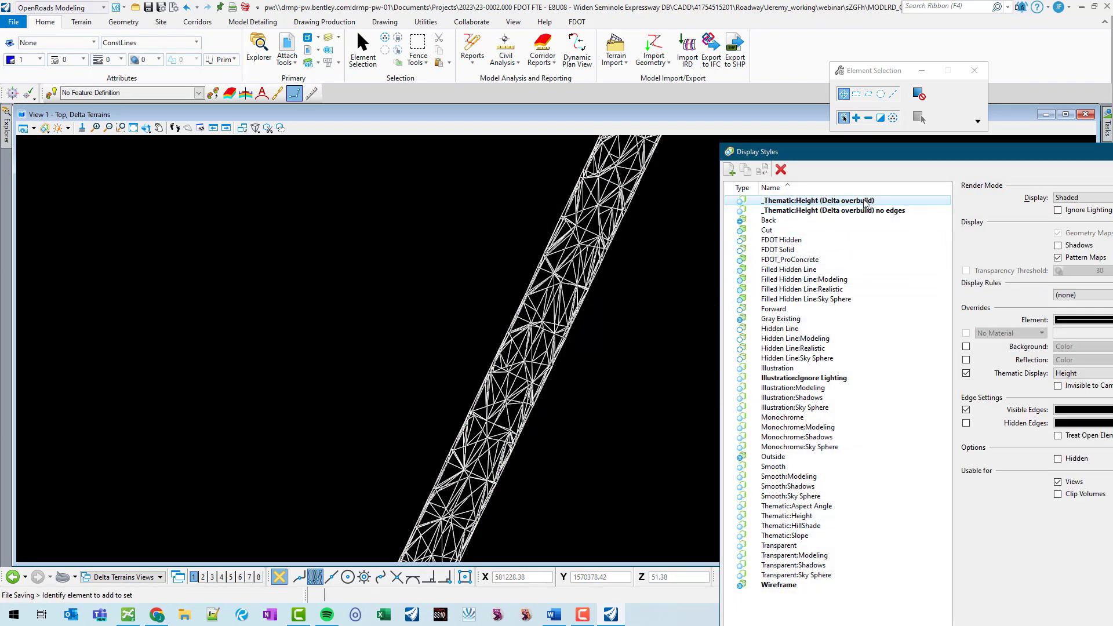
left_click_drag(823, 200, 671, 265)
left_click_drag(924, 155, 310, 130)
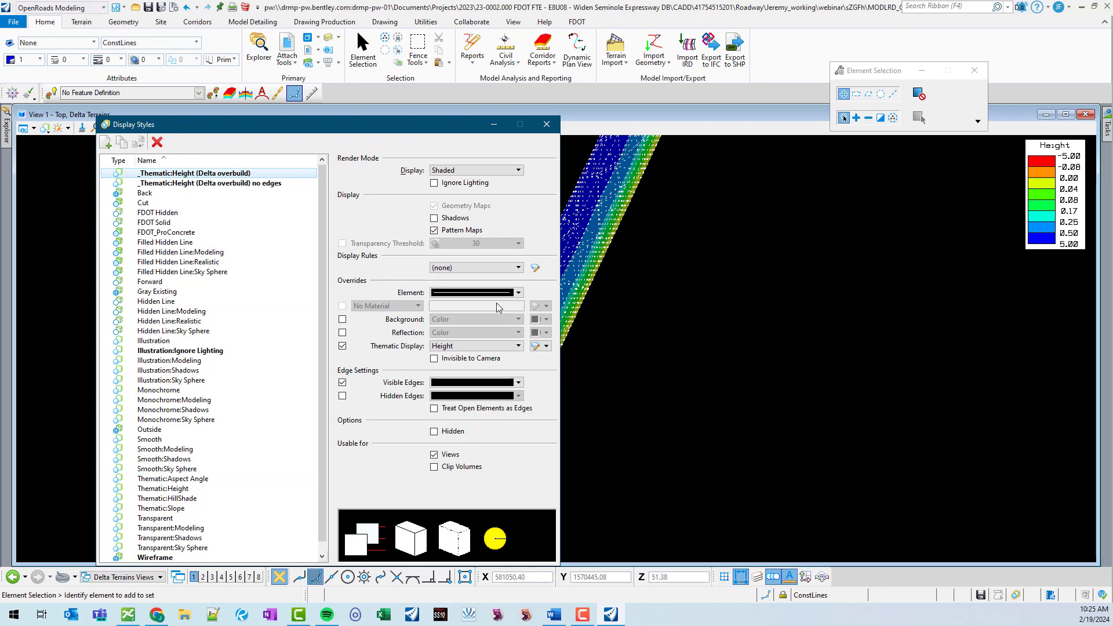
Apply the Thematic:Height display style to the view instead.
left_click(519, 293)
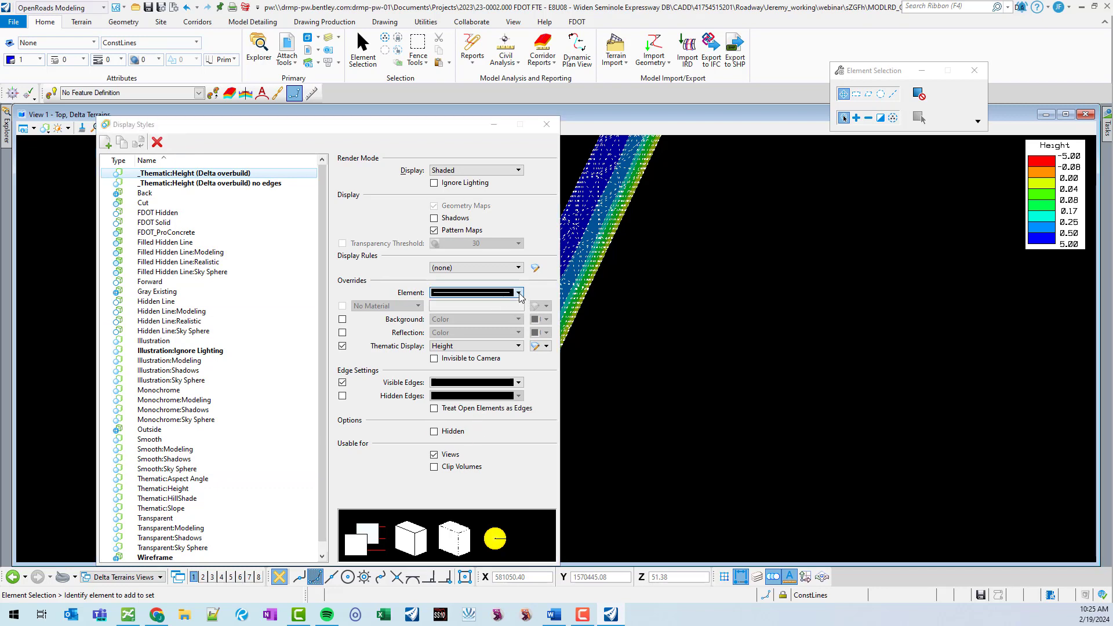
left_click(519, 294)
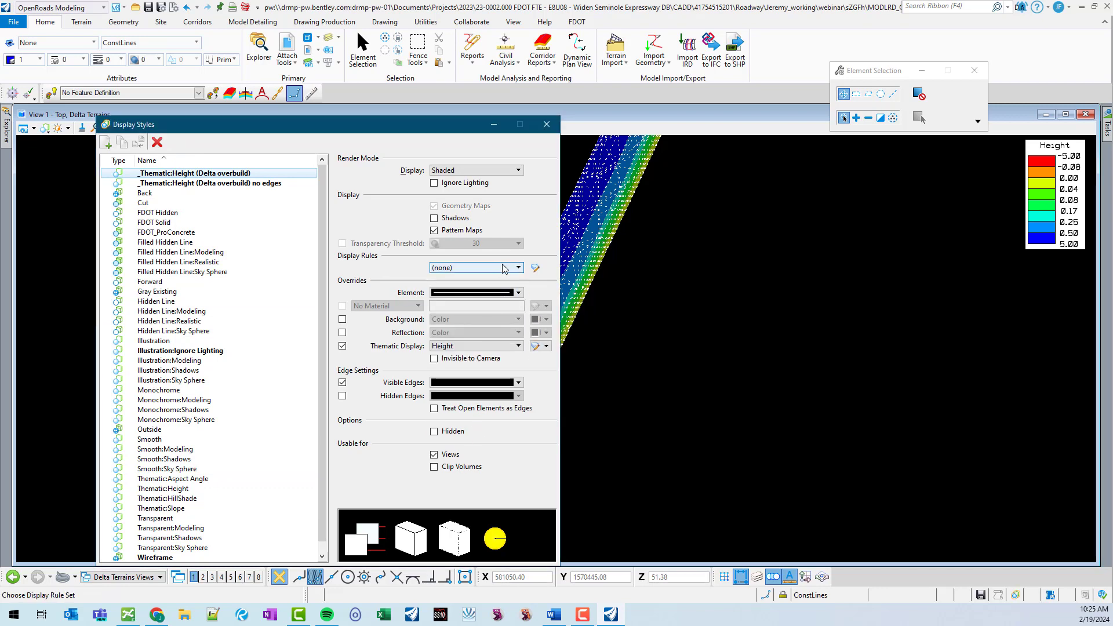
left_click(546, 346)
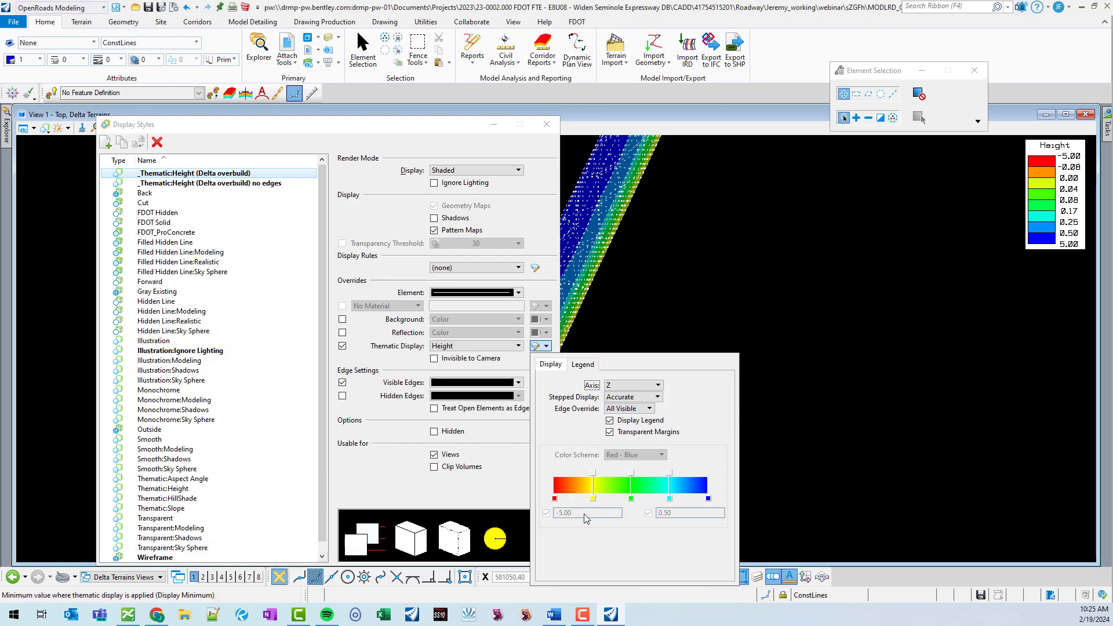
left_click(191, 350)
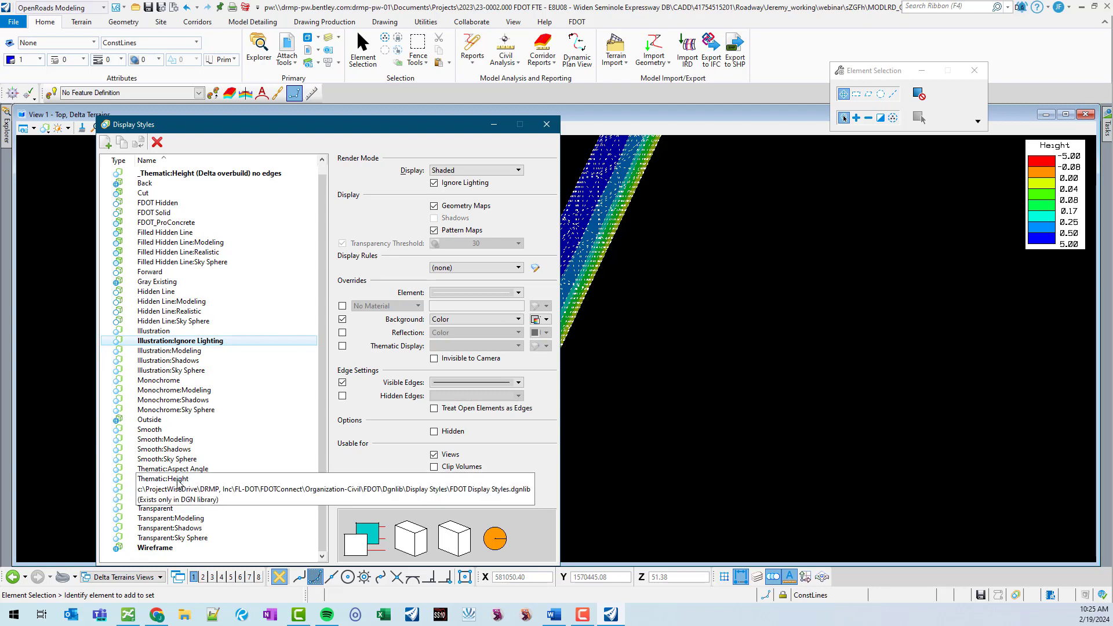
double_click(178, 481)
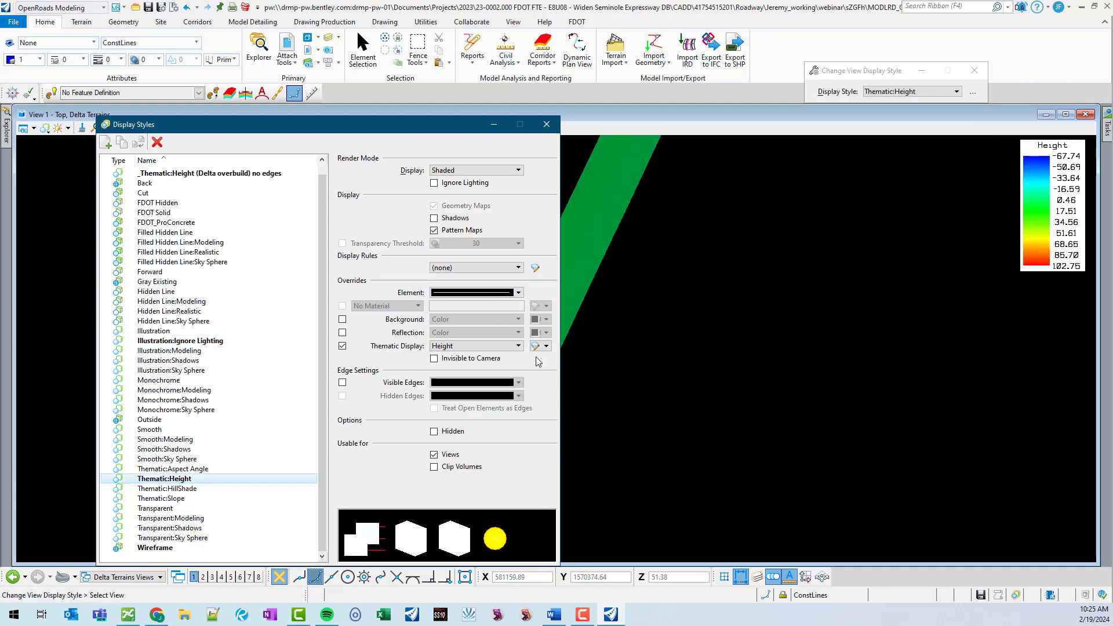
Fix the Thematic:Height display minimum at -5 and maximum at 0.5.
left_click(545, 346)
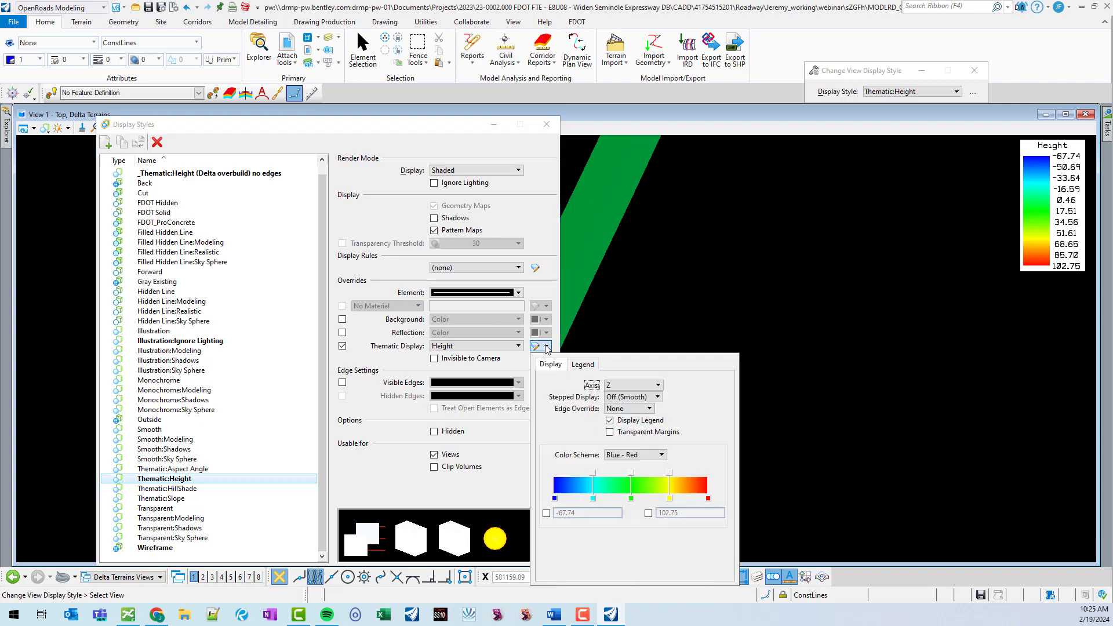
left_click(546, 513)
type("-")
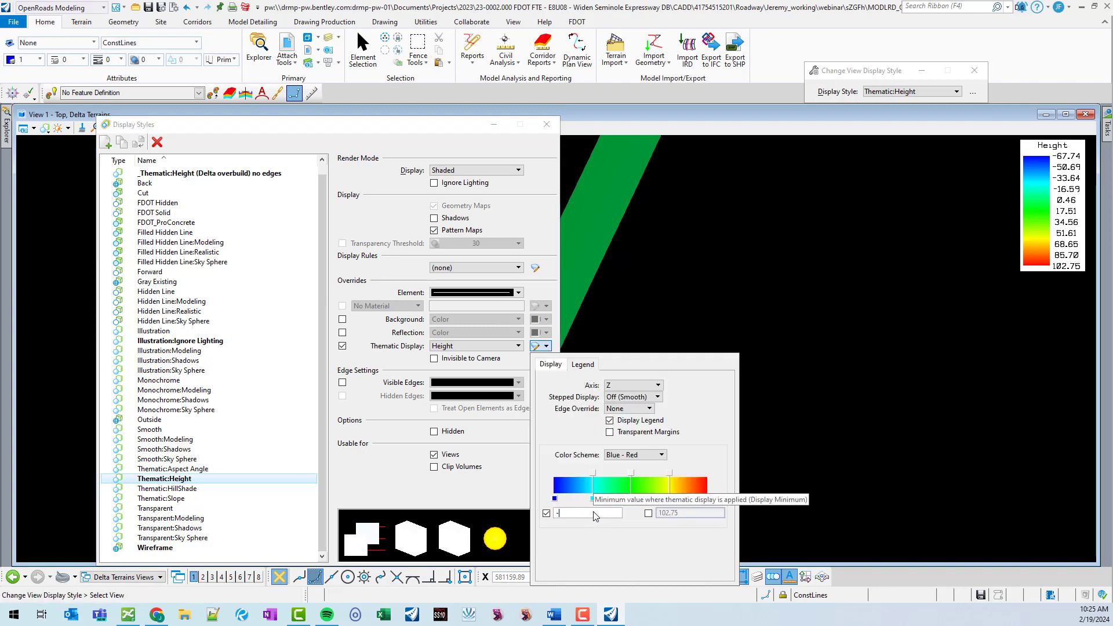
type("5")
left_click(648, 513)
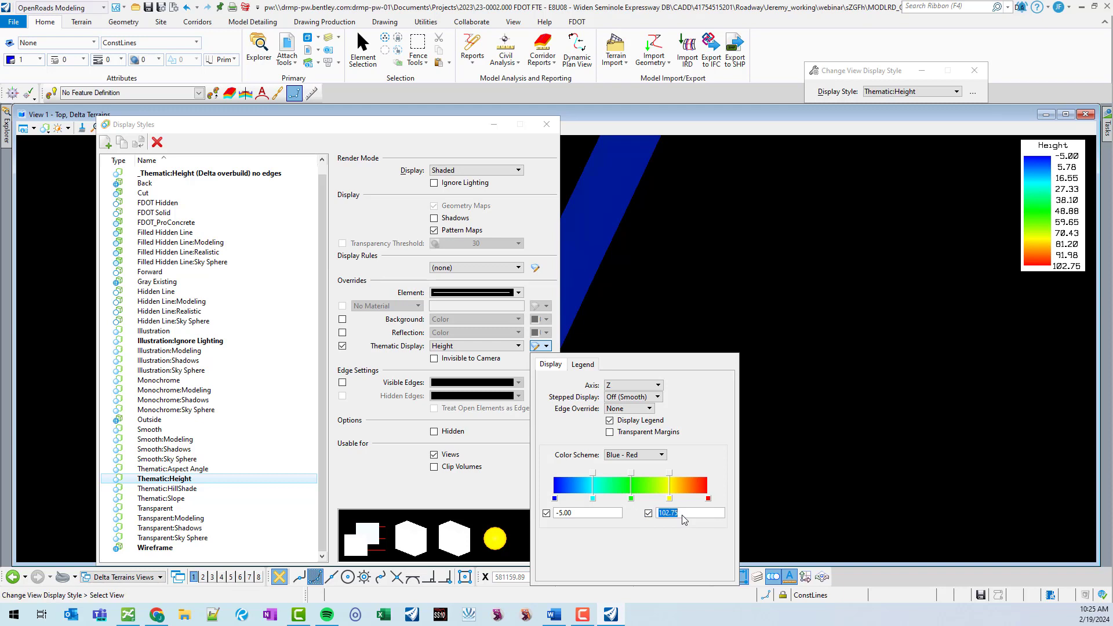
type(".5")
key("Return")
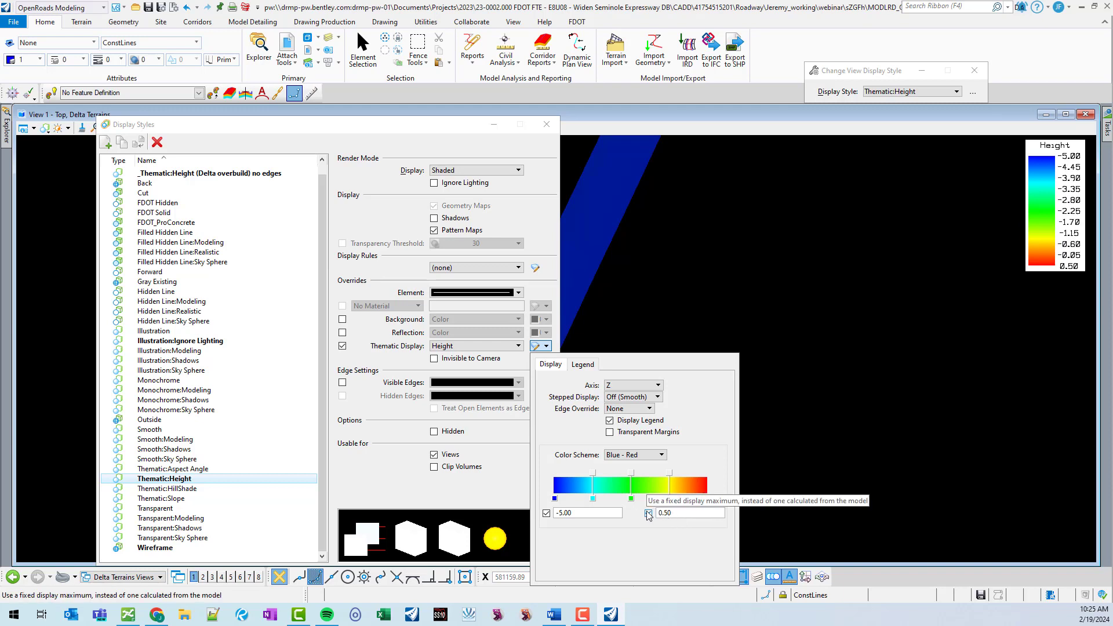
Switch the thematic color scheme to Red - Blue and open the legend settings.
left_click(653, 453)
left_click(638, 464)
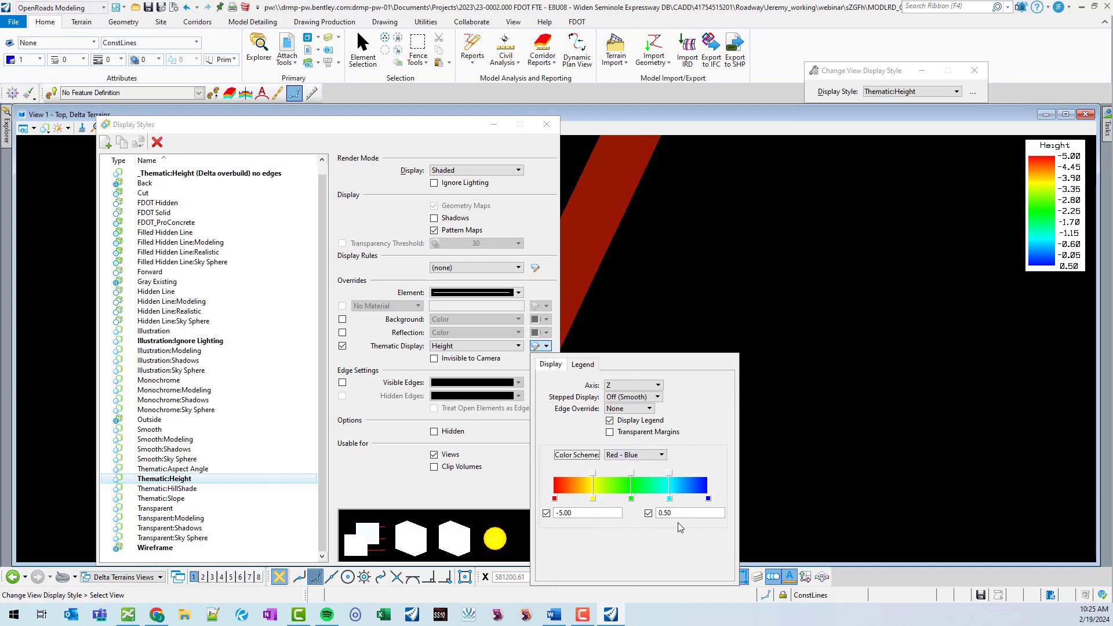
left_click(586, 366)
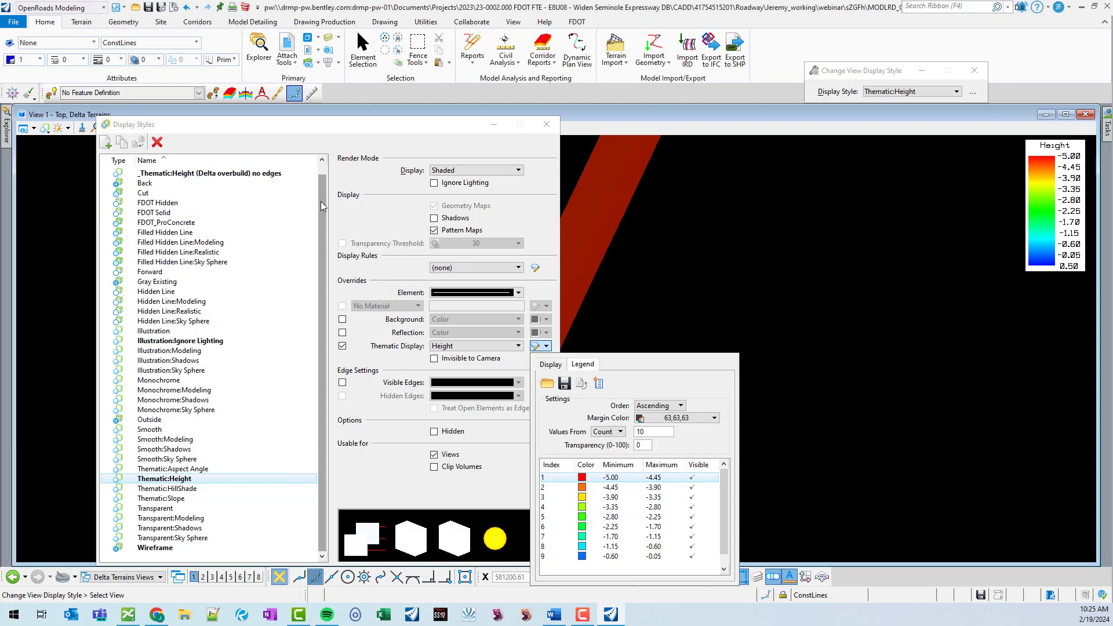
Reapply the _Thematic:Height (Delta overbuild) style to the view, review its legend ranges, and close Display Styles.
left_click_drag(321, 201, 321, 163)
double_click(273, 173)
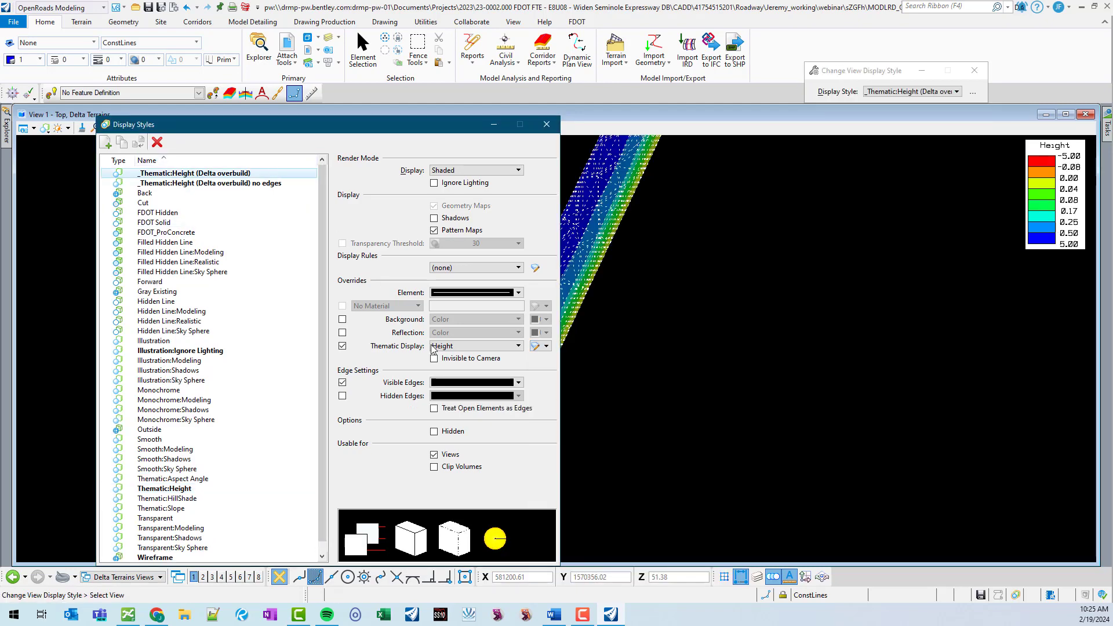
left_click(538, 346)
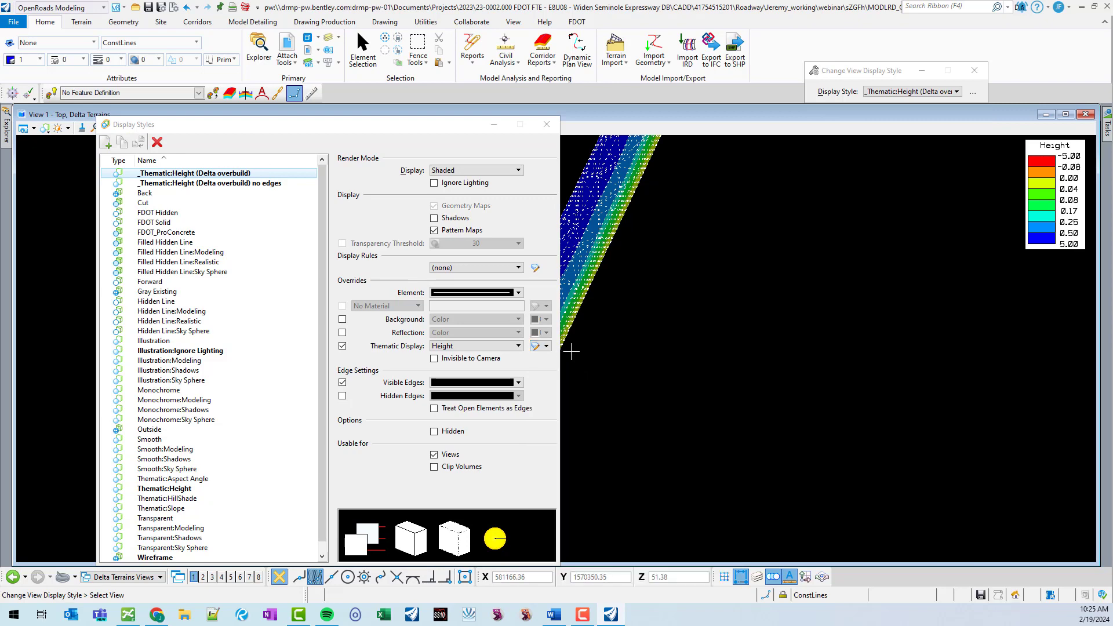
left_click(545, 346)
left_click(582, 364)
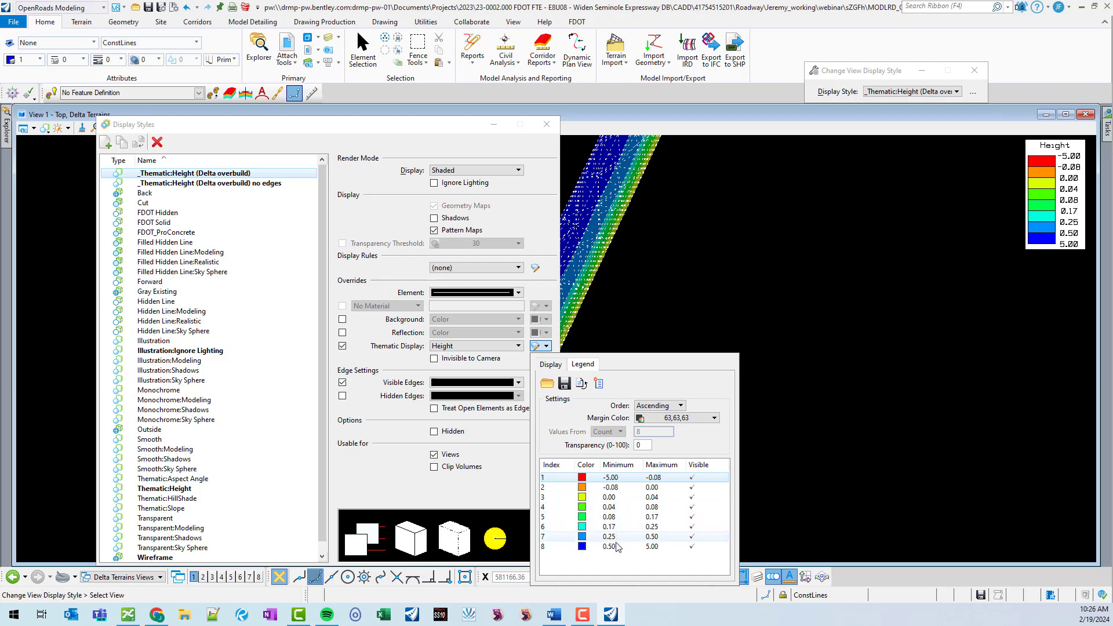
right_click(775, 231)
scroll(721, 314, "down", 3)
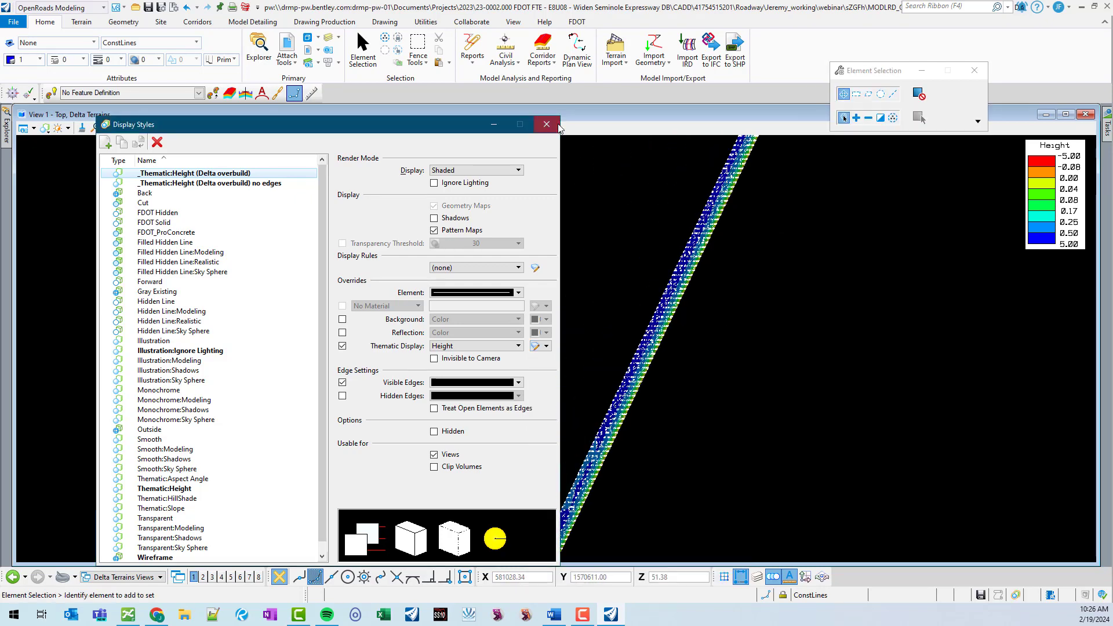
left_click(547, 124)
Zoom along the delta terrain to inspect its thematic height colors.
scroll(756, 171, "up", 3)
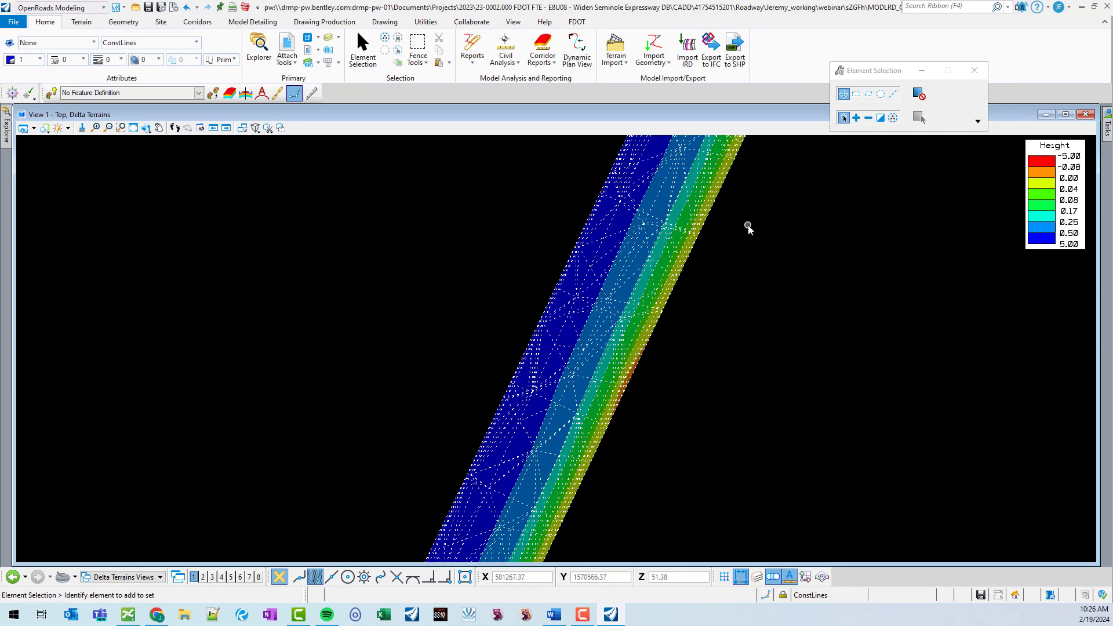
scroll(740, 227, "down", 1)
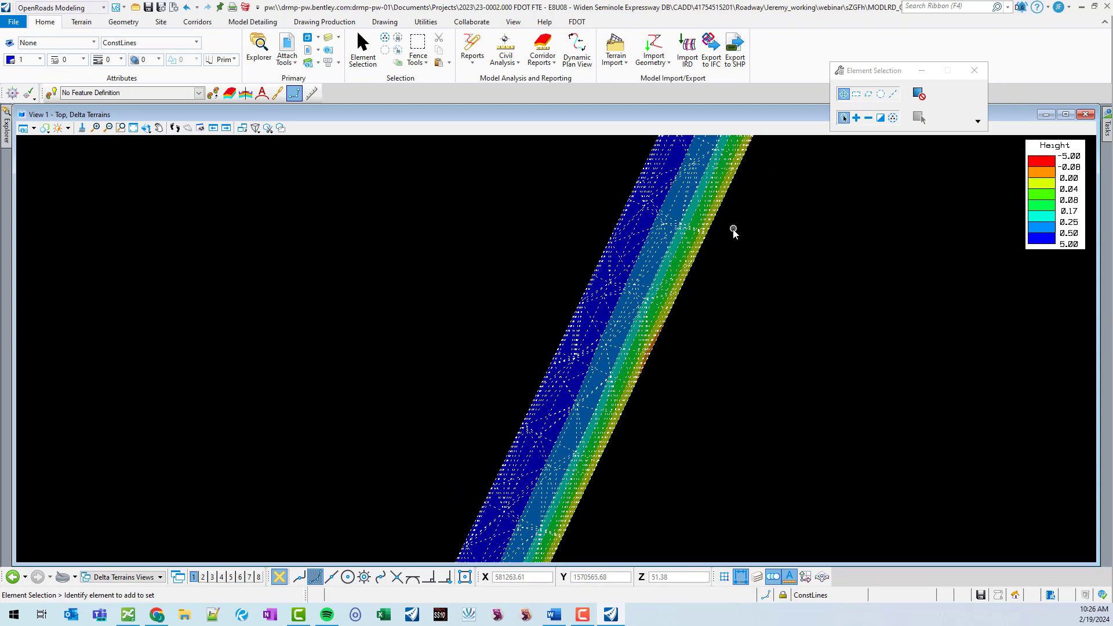
scroll(734, 232, "down", 2)
scroll(721, 232, "up", 2)
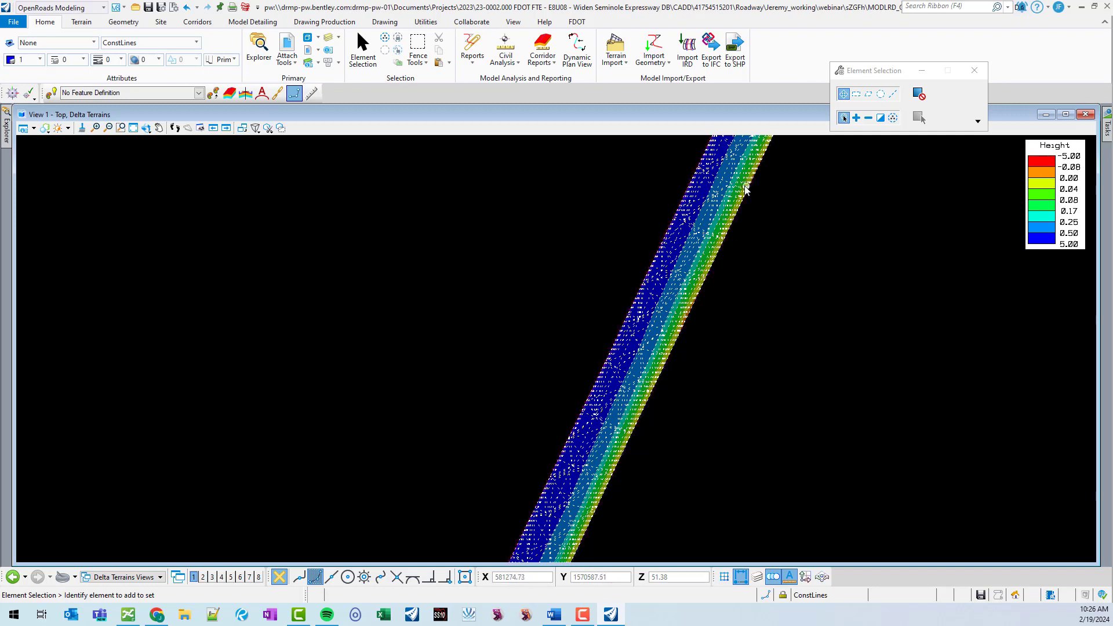
scroll(667, 271, "down", 2)
scroll(668, 271, "down", 2)
scroll(589, 447, "up", 2)
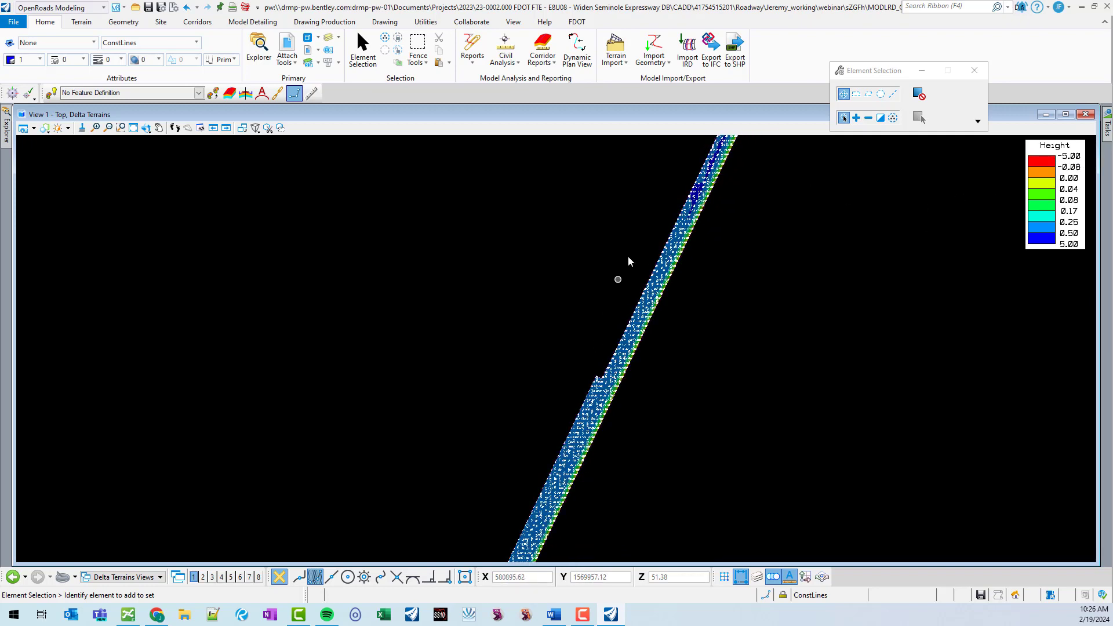
scroll(618, 278, "down", 2)
scroll(541, 446, "up", 2)
scroll(557, 452, "up", 3)
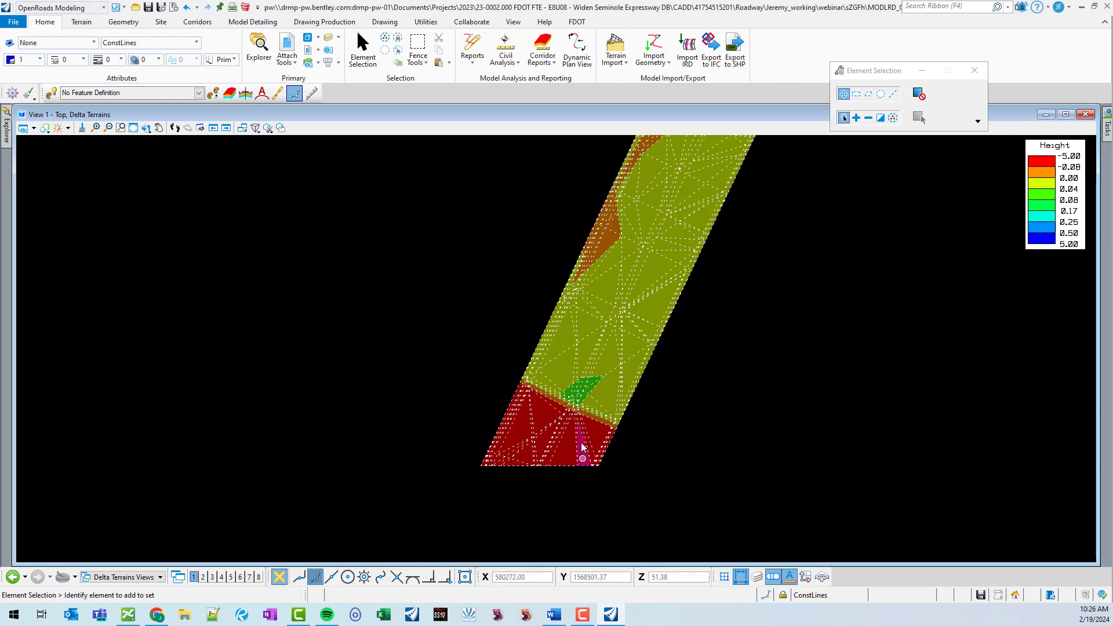
scroll(556, 417, "down", 3)
scroll(510, 466, "up", 5)
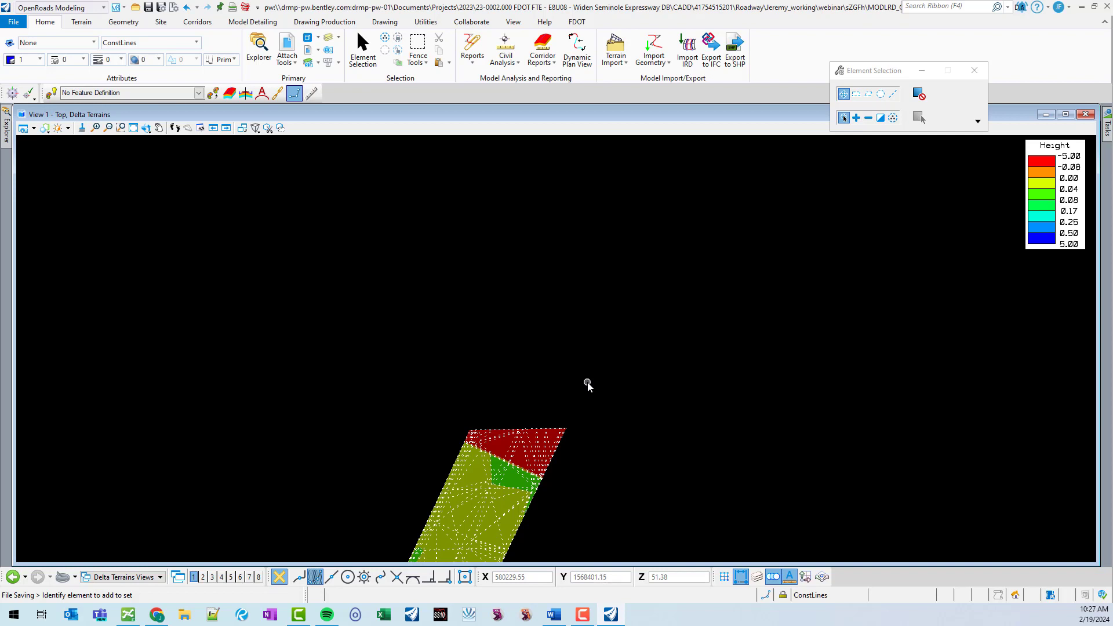
Switch to the Default views and open the PGL-LT-SB-SR-417 corridor profile in View 3.
left_click(157, 577)
left_click(110, 502)
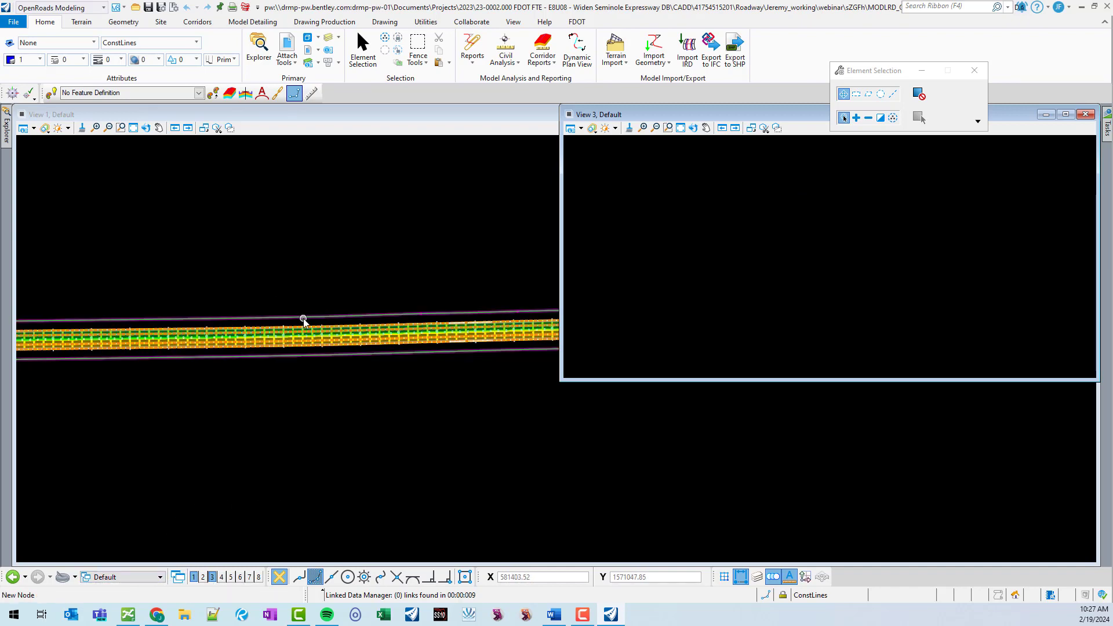
scroll(307, 324, "up", 5)
left_click(353, 322)
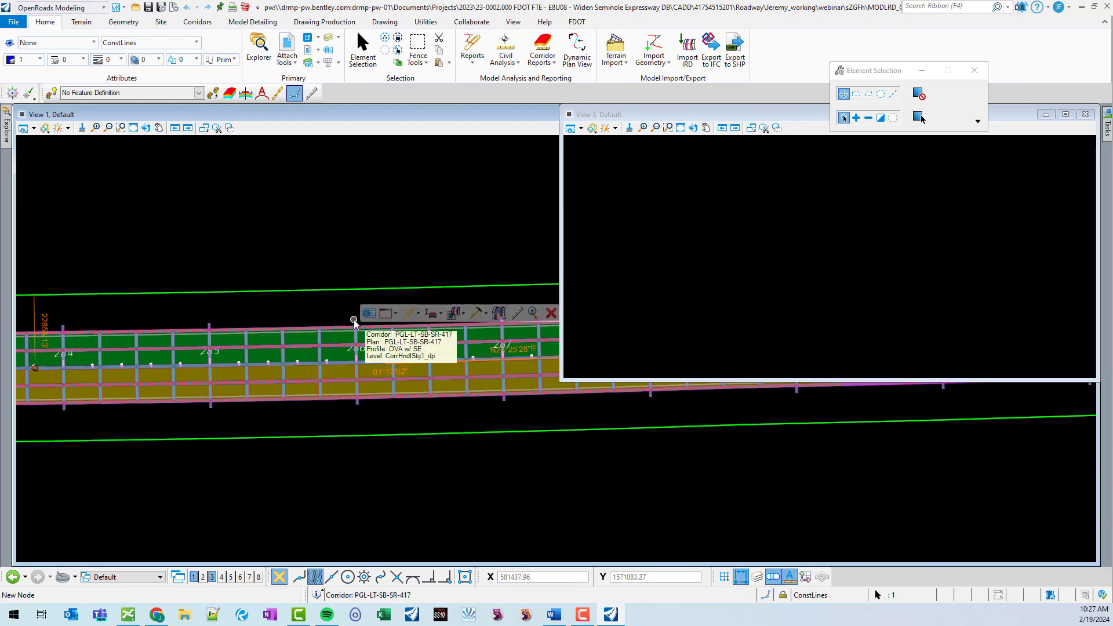
left_click(387, 313)
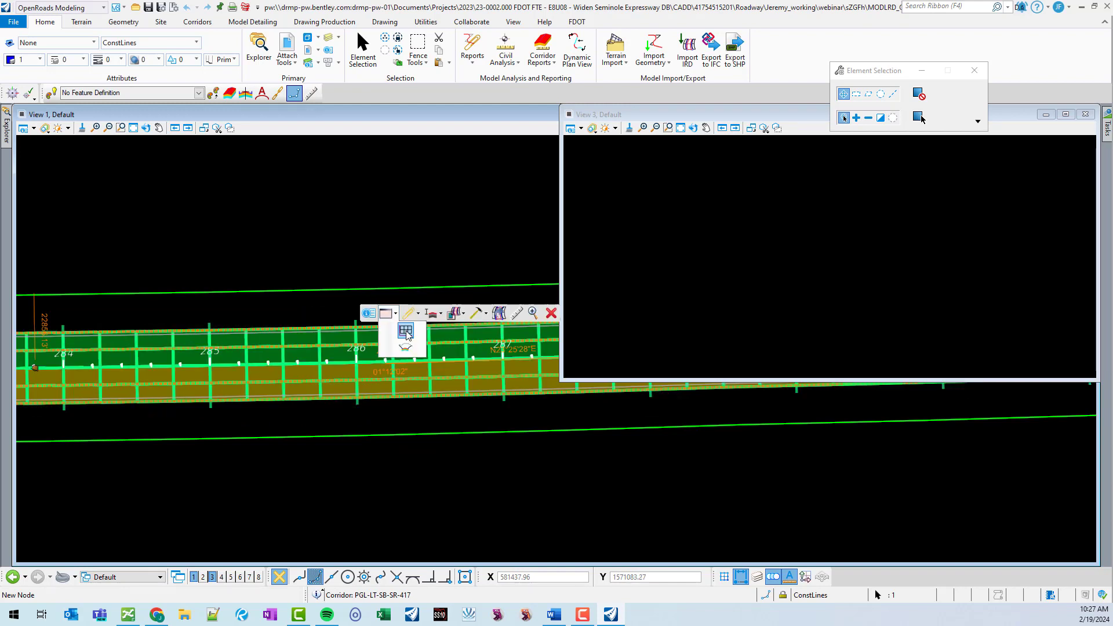
left_click(400, 342)
left_click(744, 274)
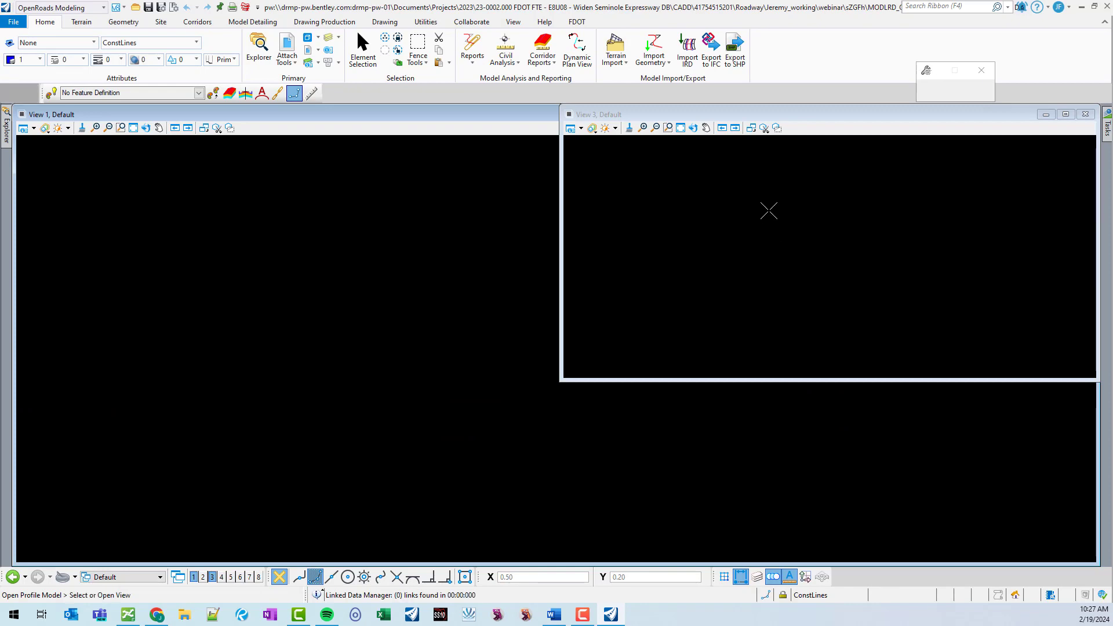
scroll(828, 241, "up", 2)
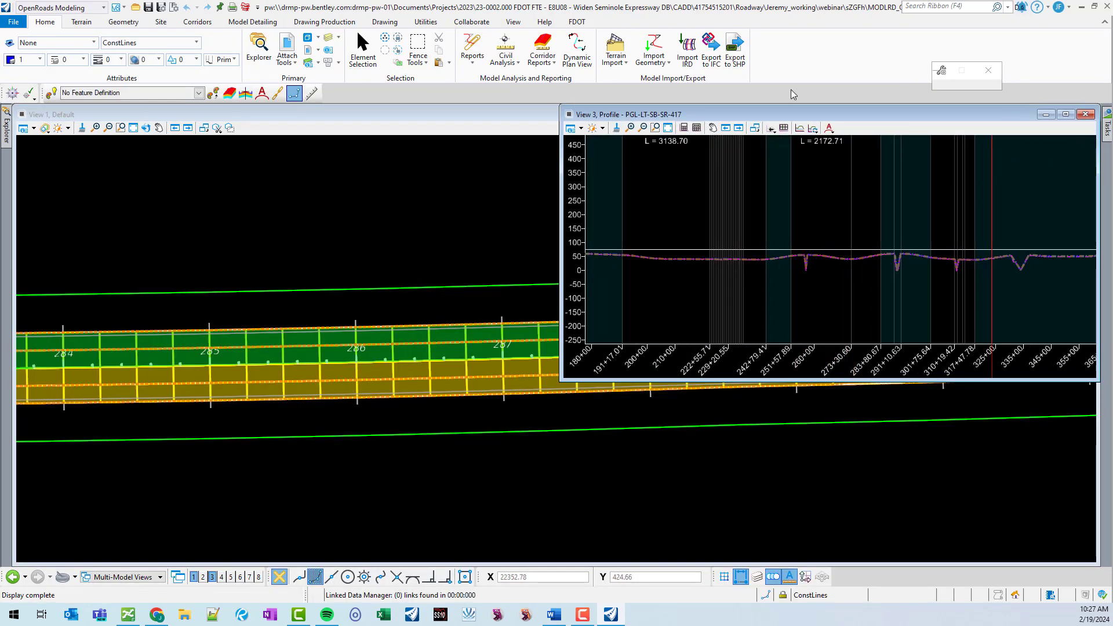
Zoom into the corridor profile in View 3.
left_click(363, 47)
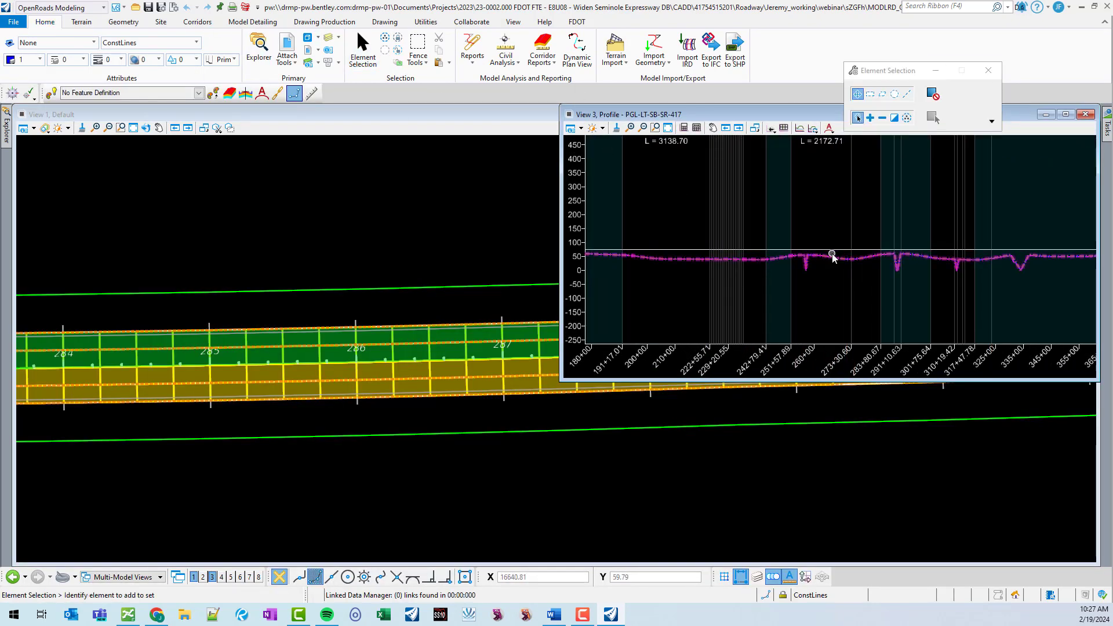
scroll(863, 267, "up", 4)
scroll(864, 265, "up", 4)
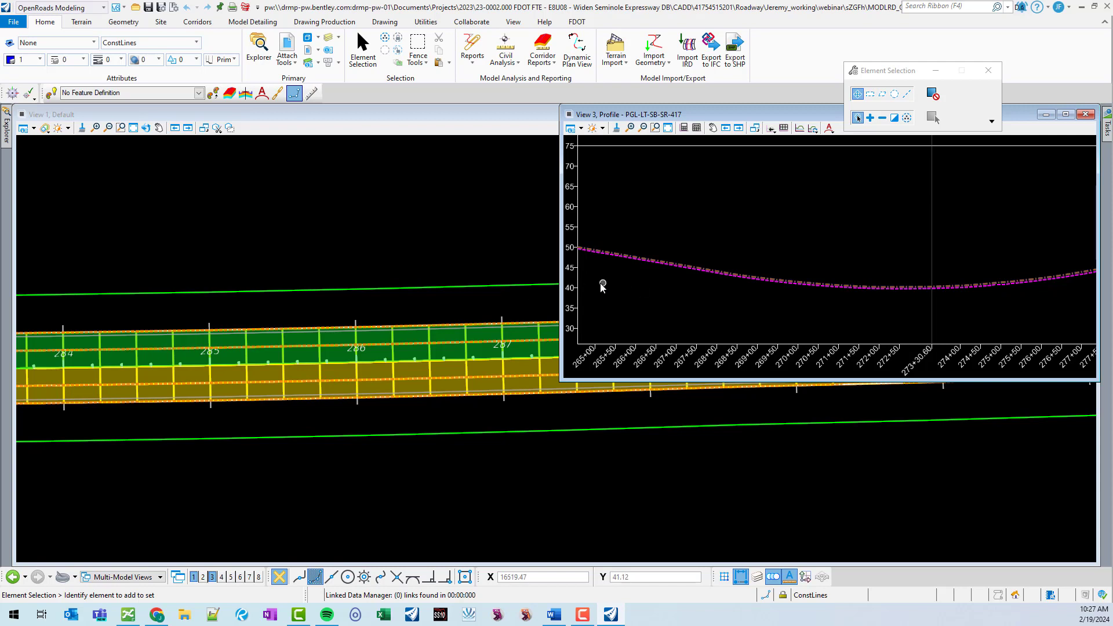
left_click(471, 247)
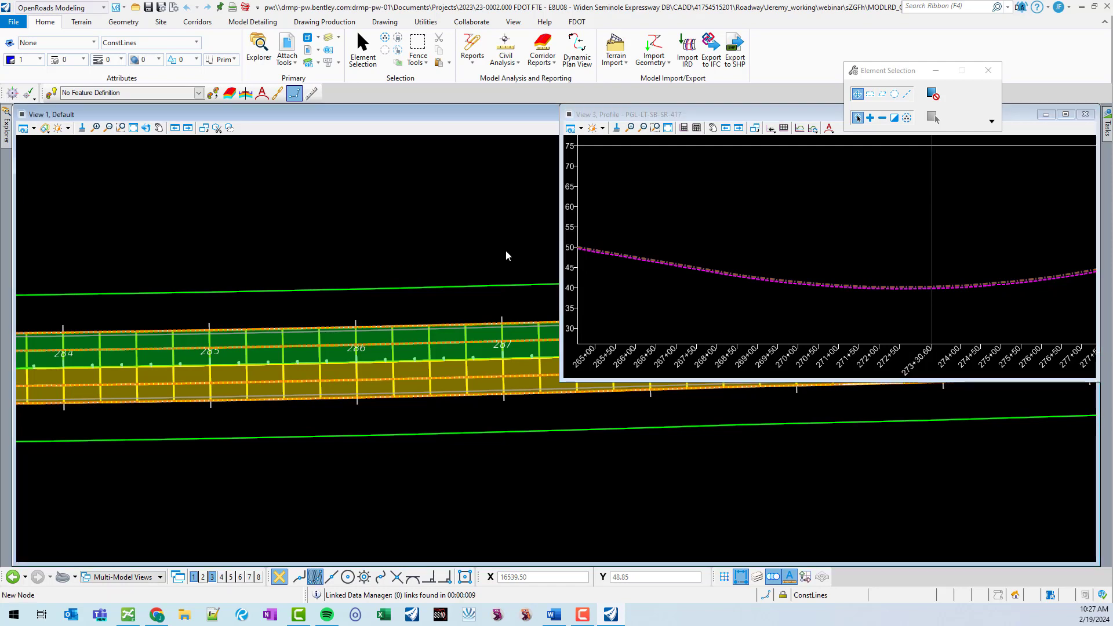